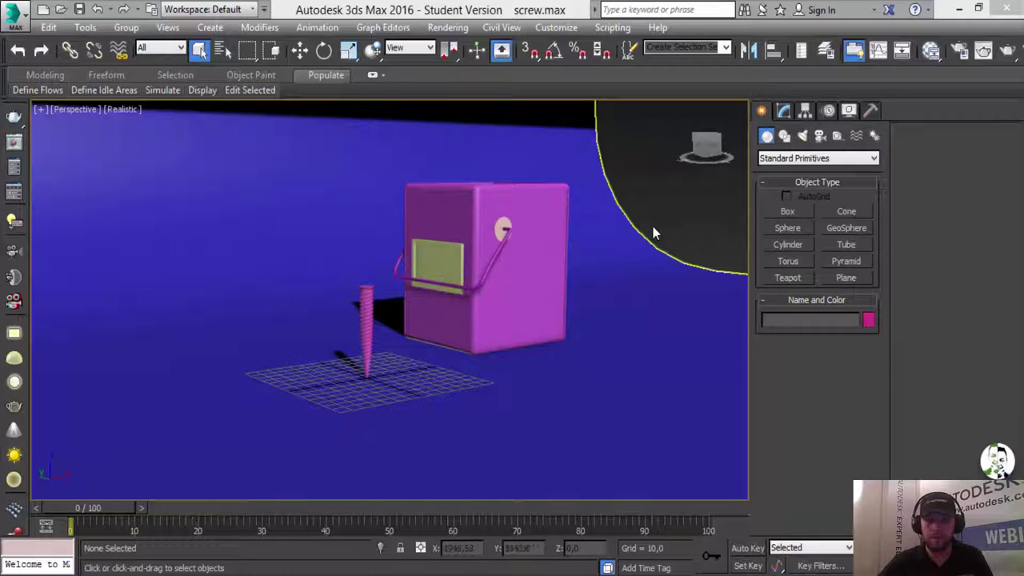
# Select ChamferBox001 and open the Compact Material Editor with 5×3 sample slots.
pyautogui.click(301, 50)
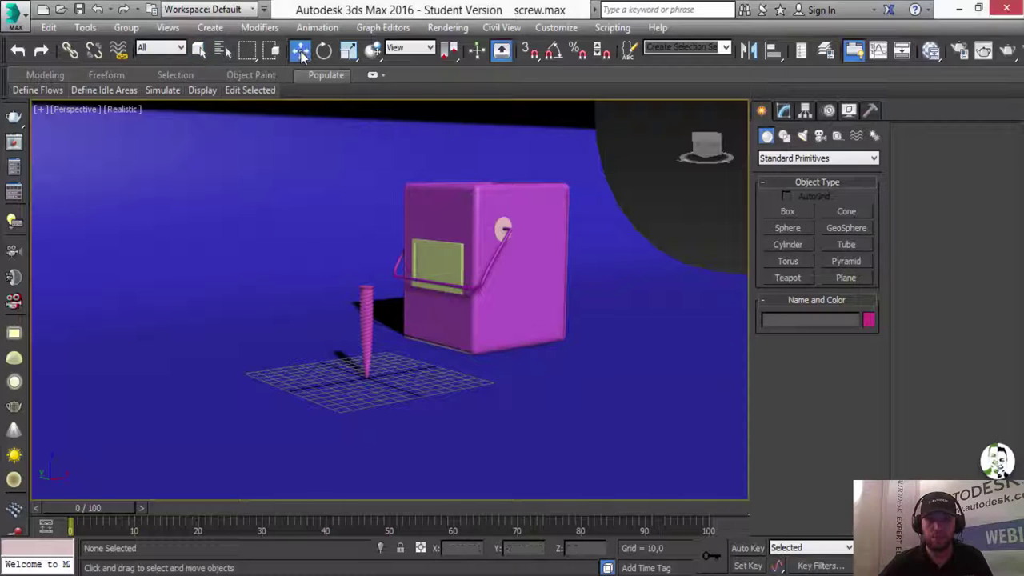
pyautogui.click(369, 324)
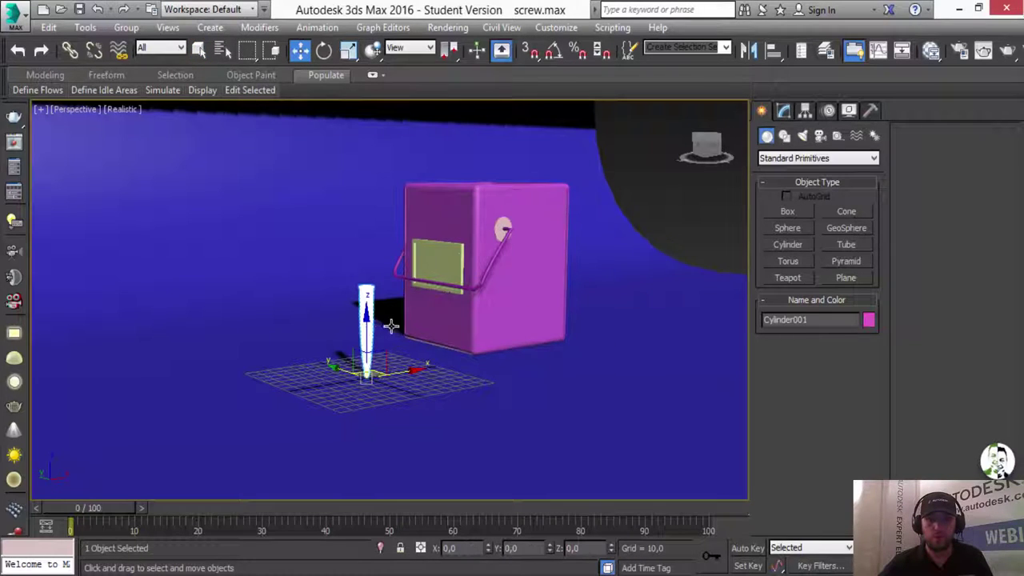
pyautogui.click(491, 316)
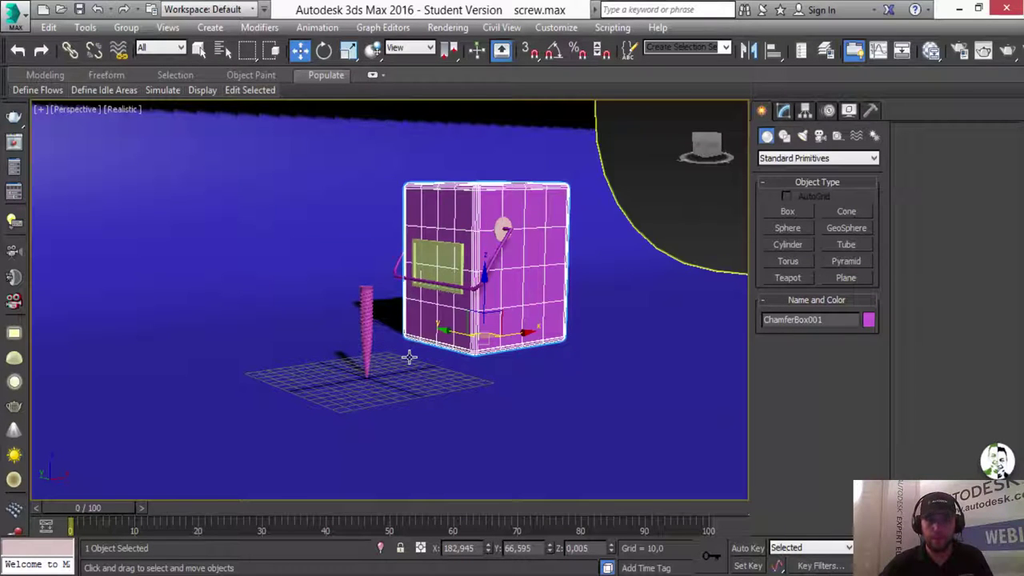
pyautogui.press('m')
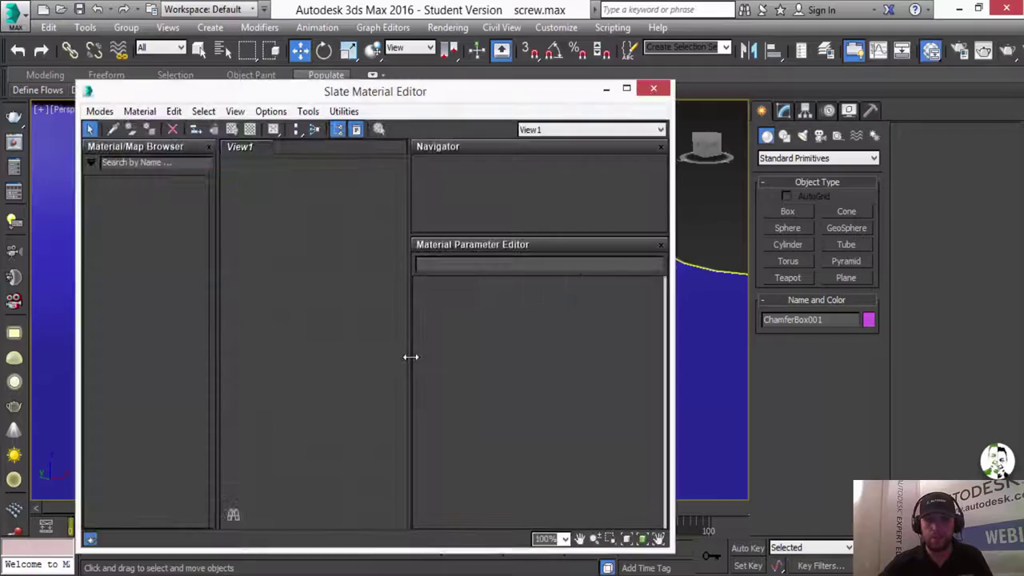
pyautogui.click(100, 112)
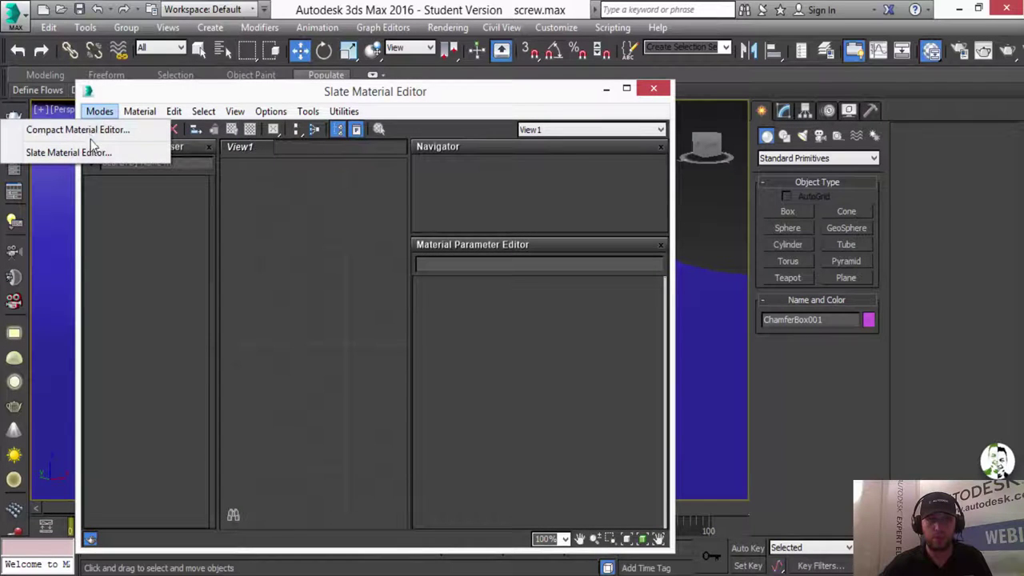
pyautogui.click(91, 134)
pyautogui.rightClick(226, 153)
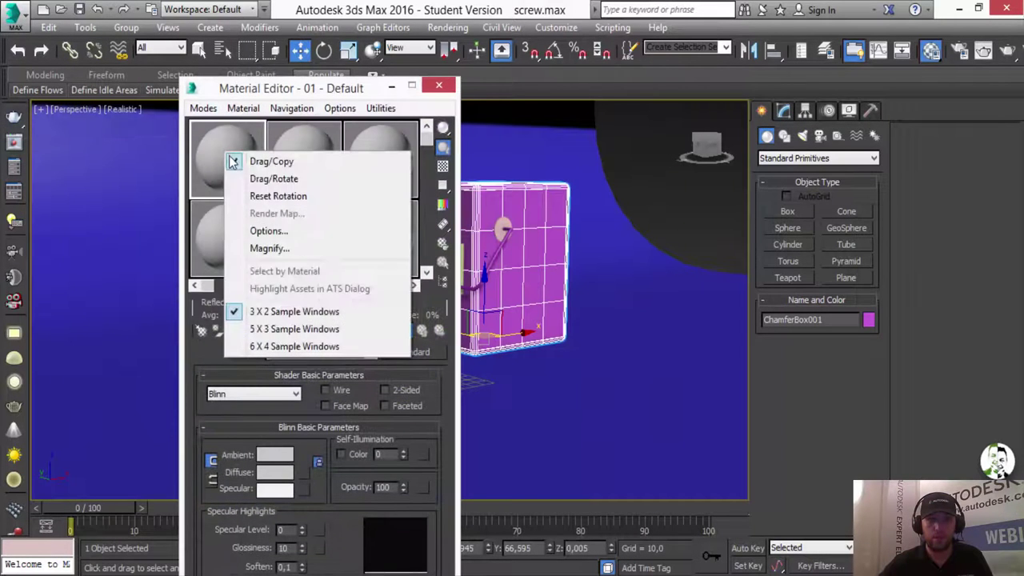
pyautogui.click(289, 332)
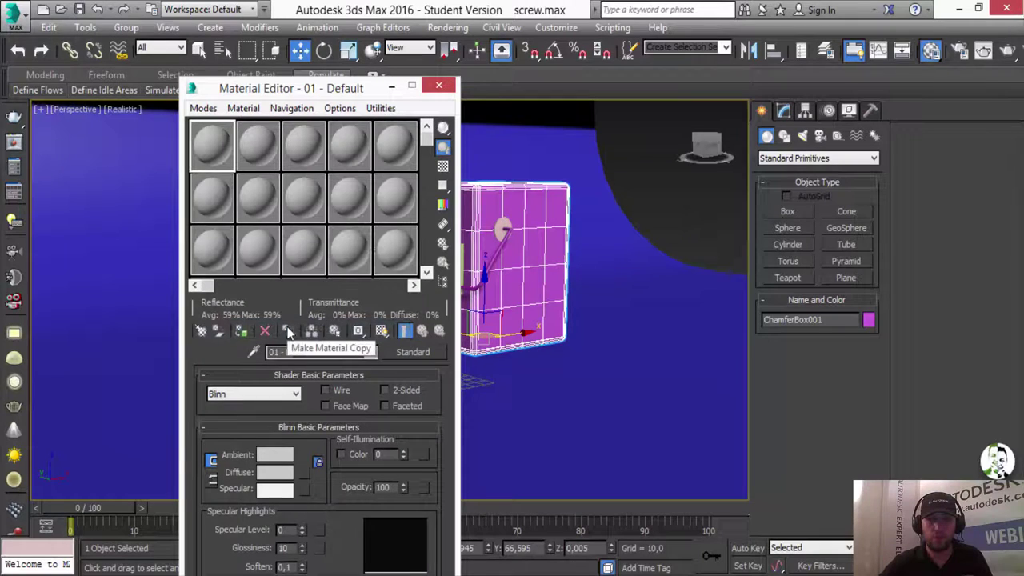
# Move the Material Editor aside, briefly check Render Setup, then bring the editor back.
pyautogui.moveTo(348, 98); pyautogui.dragTo(684, 97)
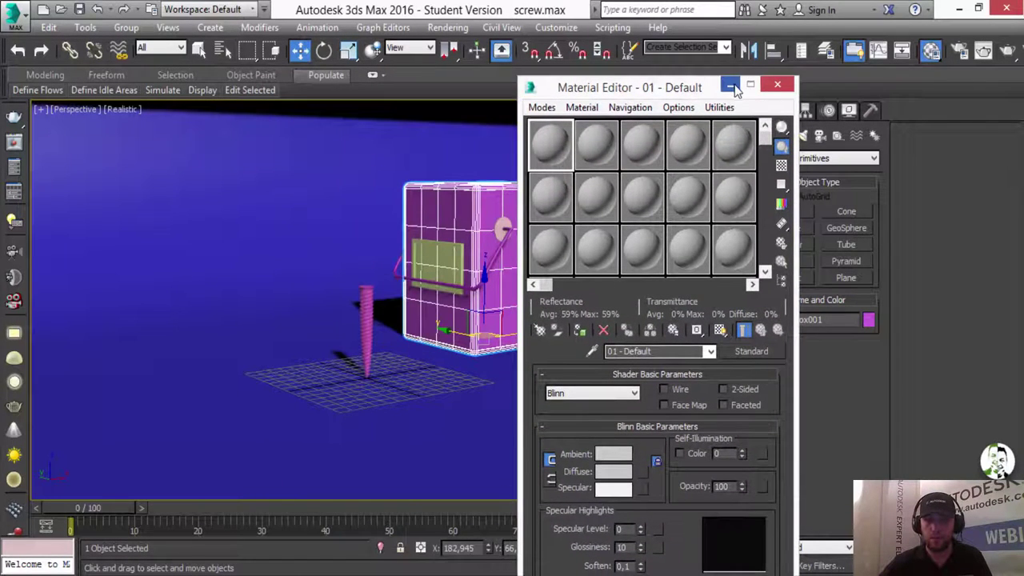
pyautogui.click(731, 86)
pyautogui.click(448, 27)
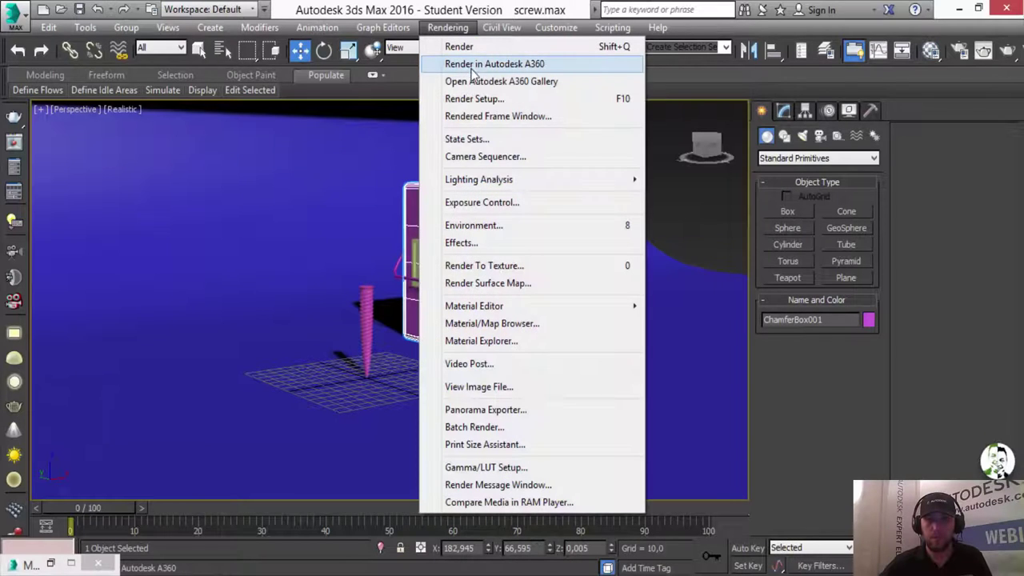
pyautogui.click(475, 99)
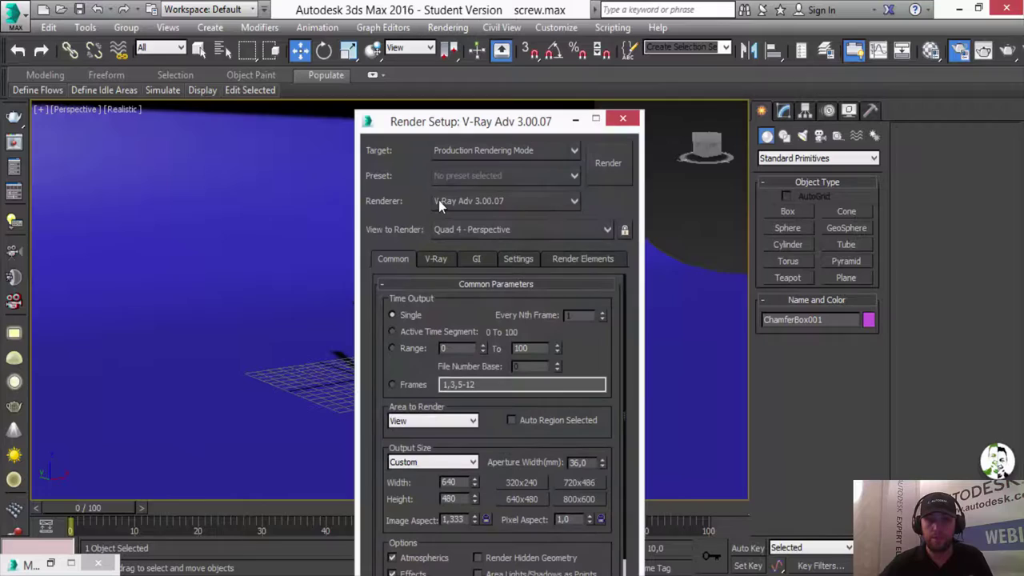
pyautogui.click(622, 120)
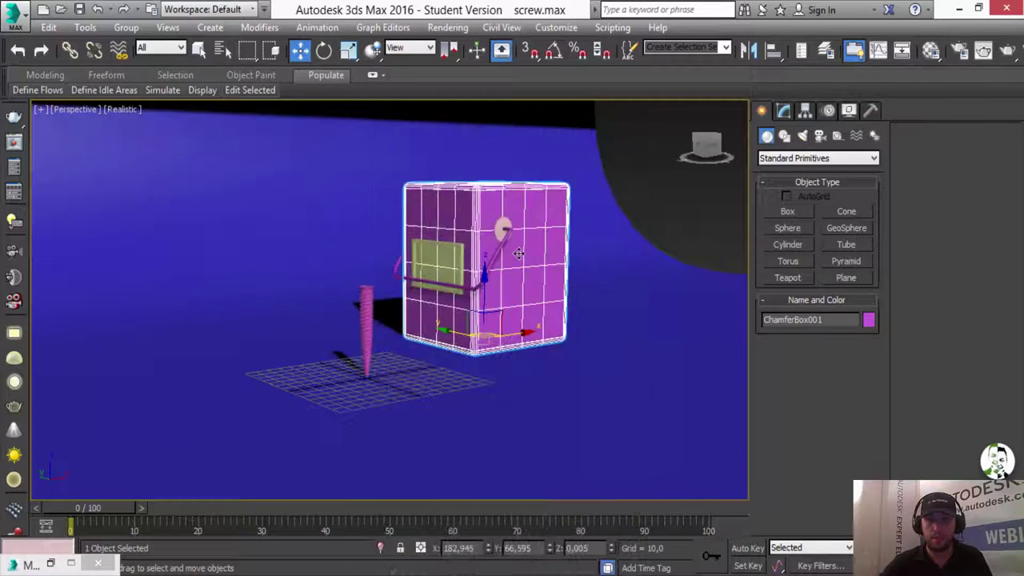
pyautogui.press('m')
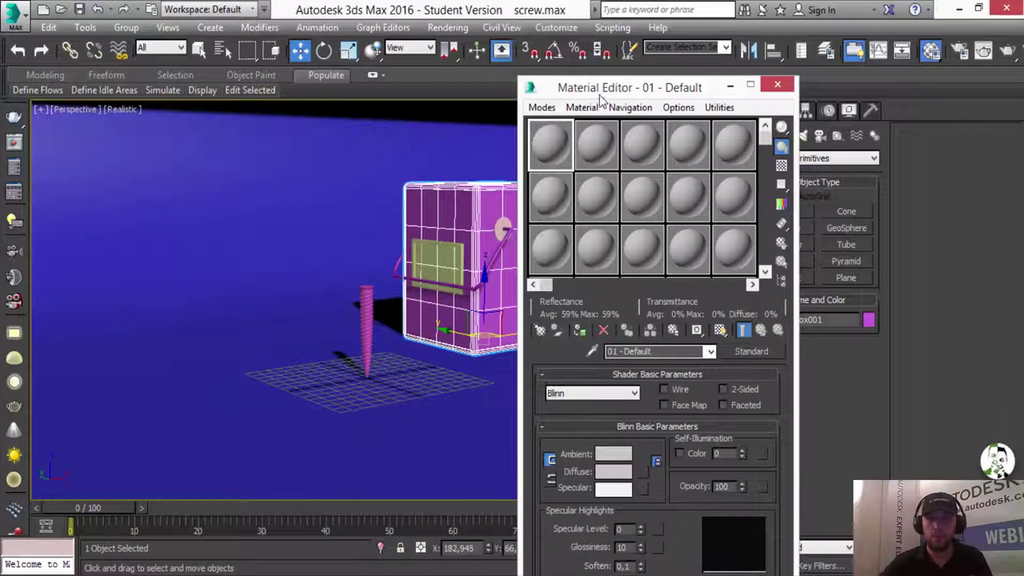
# Rename 01 - Default to mat-krom and view its material types, keeping it Standard.
pyautogui.moveTo(601, 98)
pyautogui.mouseDown()
pyautogui.moveTo(746, 86)
pyautogui.moveTo(784, 64)
pyautogui.mouseUp()
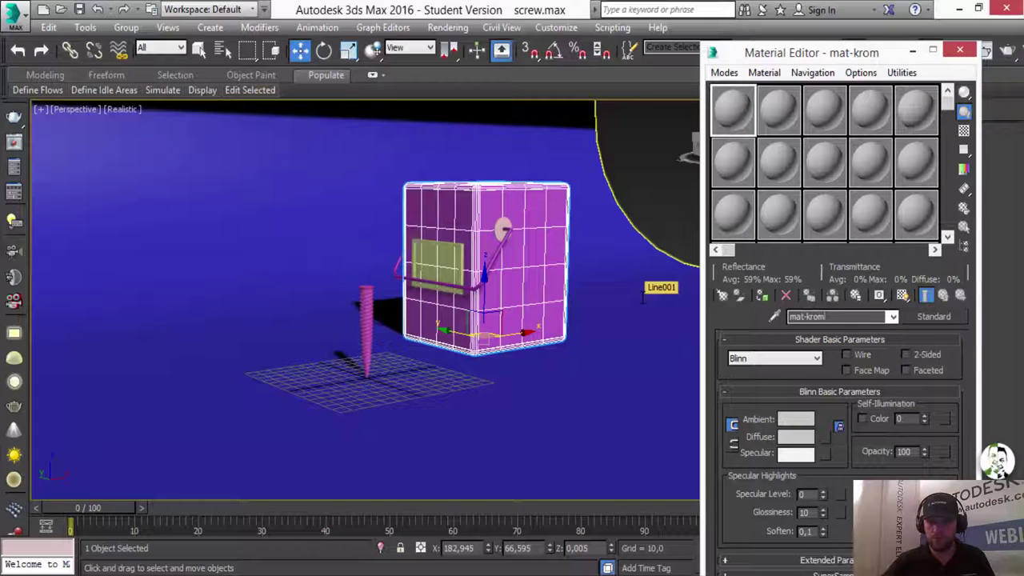
pyautogui.click(928, 318)
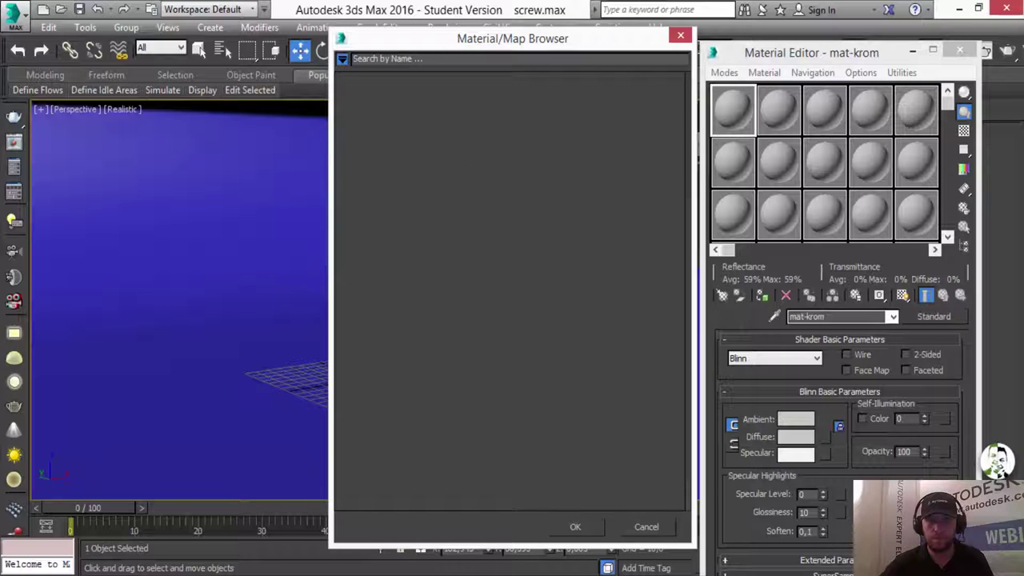
pyautogui.click(639, 527)
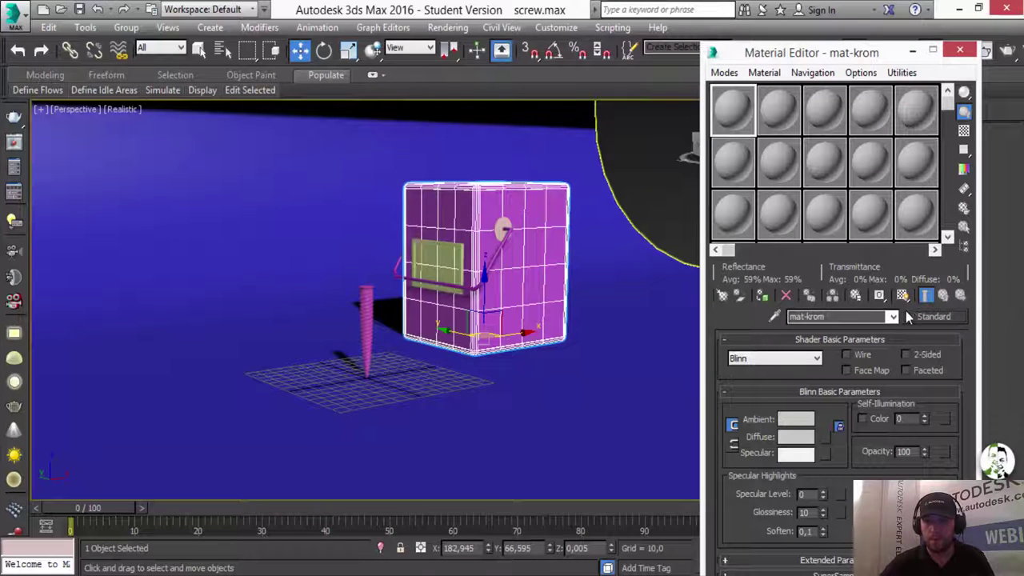
# Enable V-Ray global illumination with Light cache as the secondary engine.
pyautogui.click(448, 29)
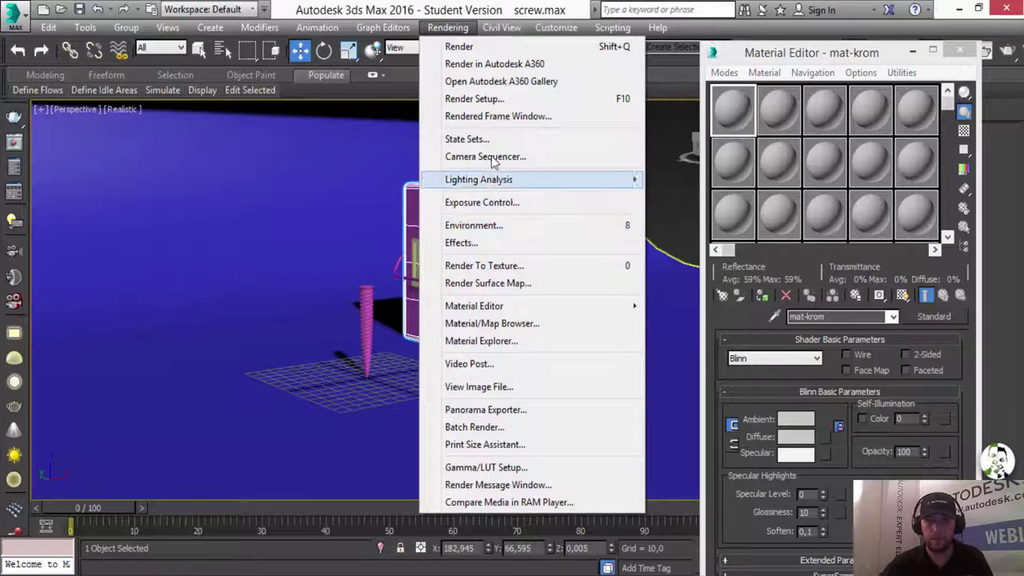
pyautogui.click(493, 99)
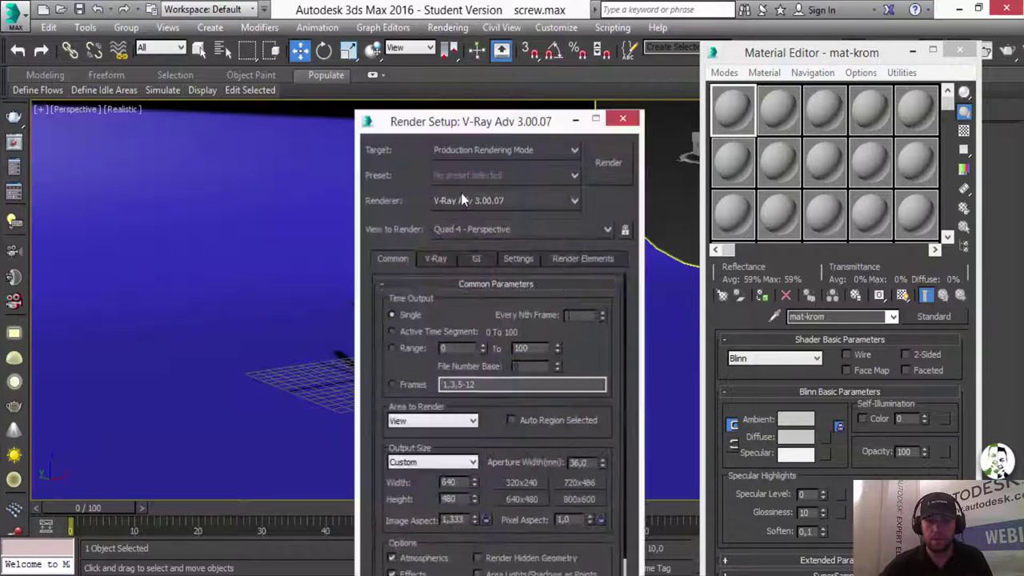
pyautogui.moveTo(474, 128); pyautogui.dragTo(457, 42)
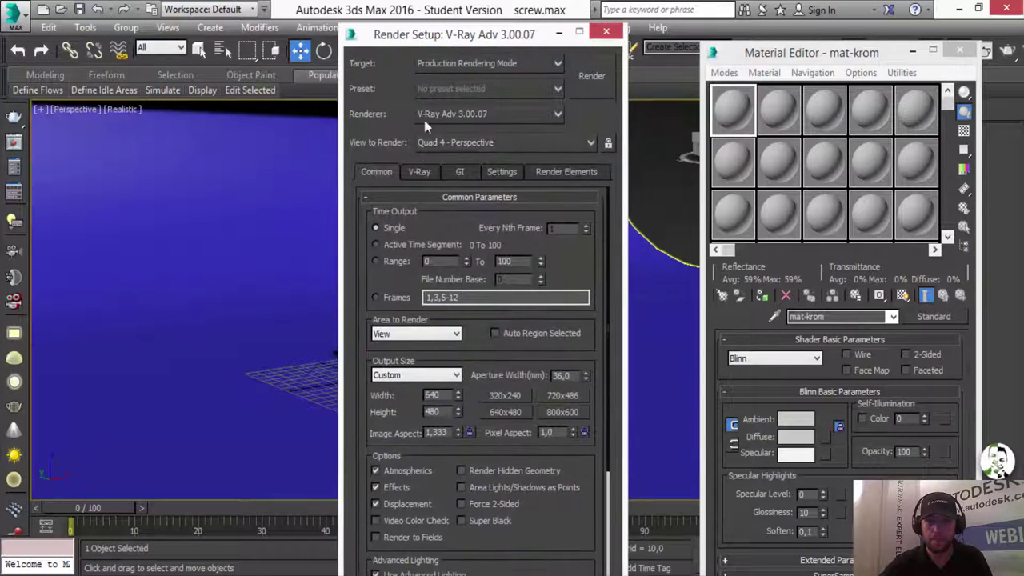
pyautogui.click(423, 172)
pyautogui.click(460, 173)
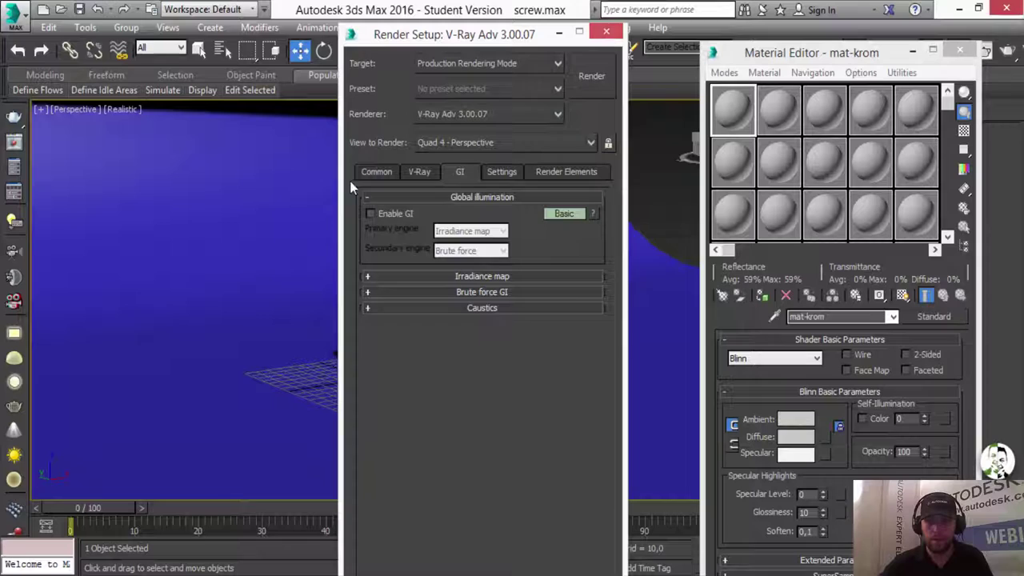
pyautogui.click(399, 215)
pyautogui.click(476, 250)
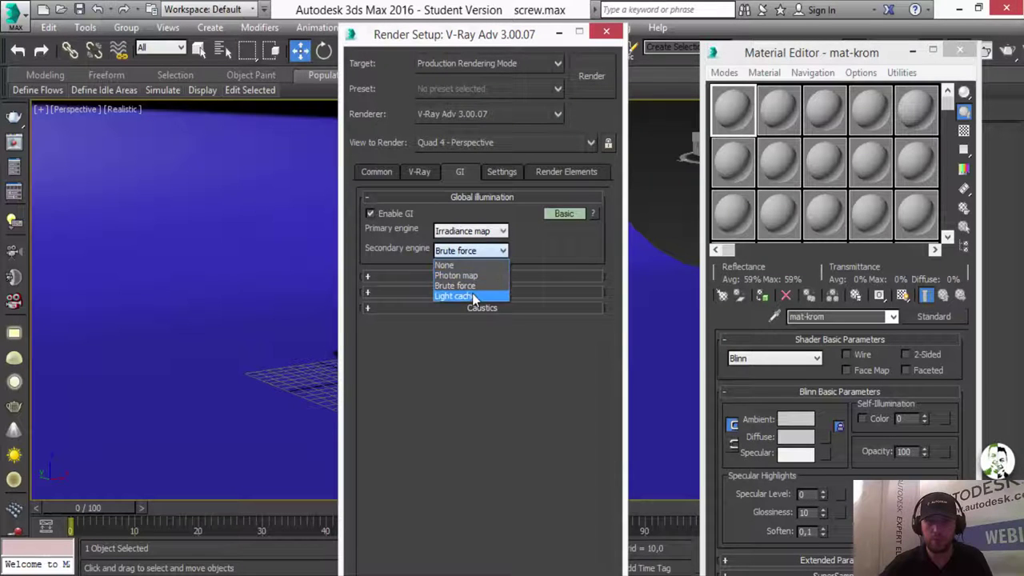
pyautogui.click(468, 292)
# Set the irradiance map to Very low, subdivs 20, interpolation 10, and output 800x600.
pyautogui.click(500, 277)
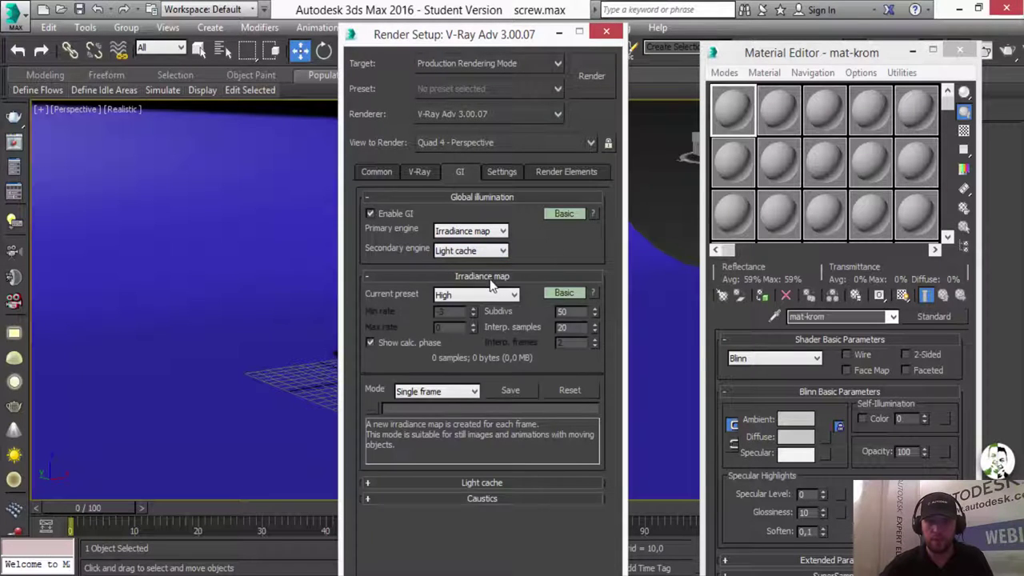
pyautogui.click(474, 295)
pyautogui.click(465, 318)
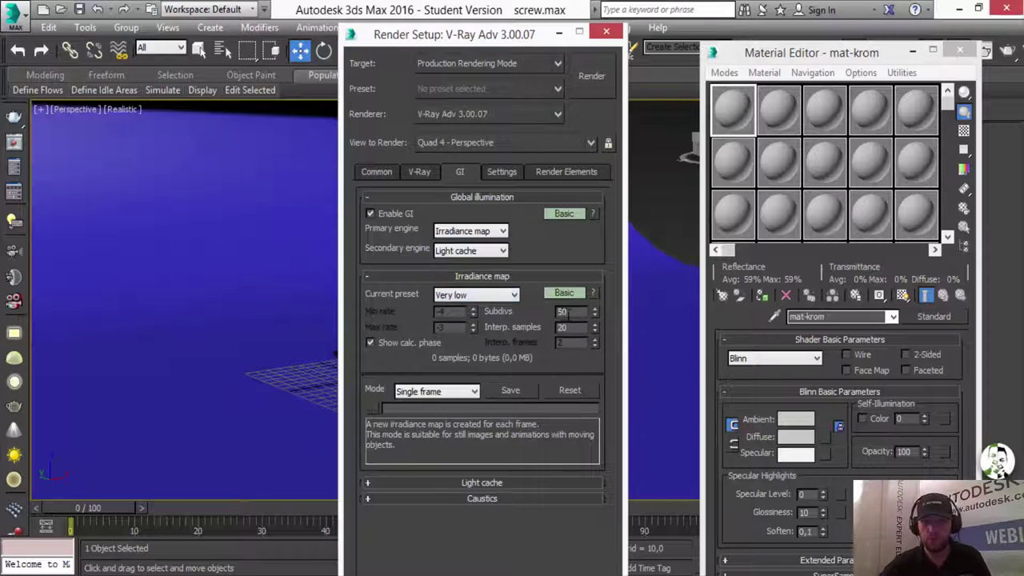
pyautogui.write('20')
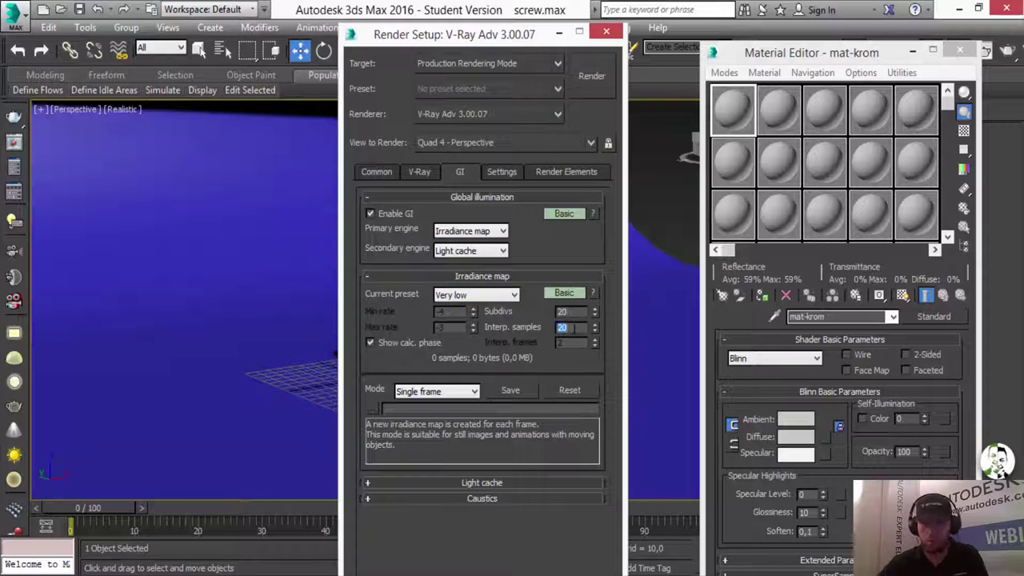
pyautogui.doubleClick(567, 327)
pyautogui.write('10')
pyautogui.click(477, 485)
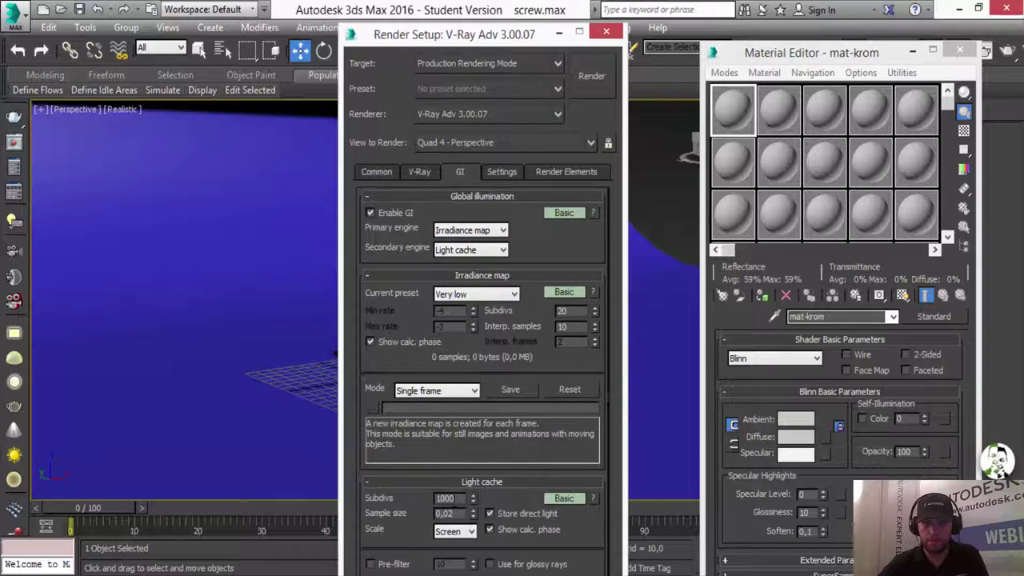
pyautogui.click(373, 174)
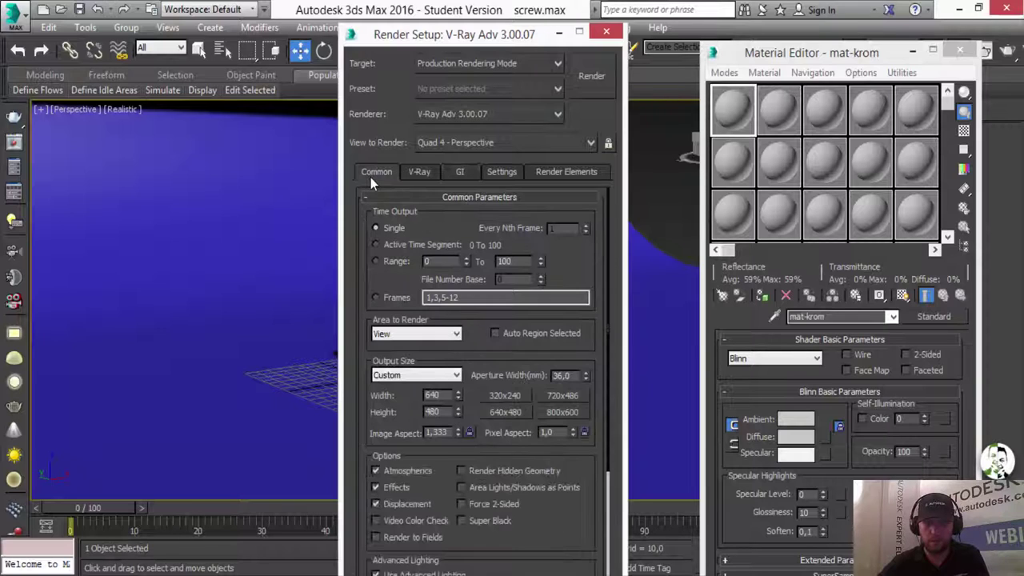
pyautogui.click(557, 415)
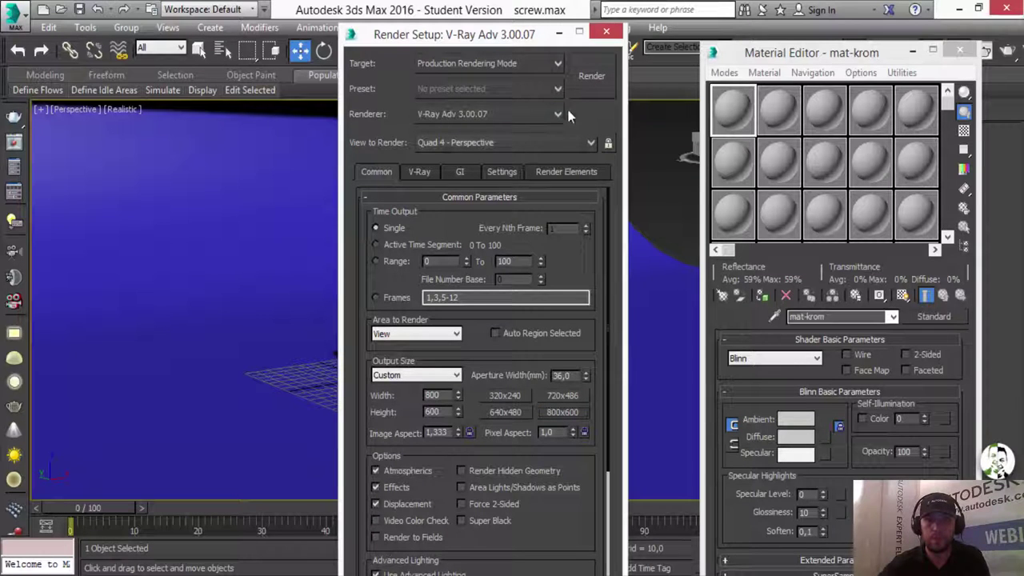
# Convert mat-krom into a VRayMtl.
pyautogui.click(610, 33)
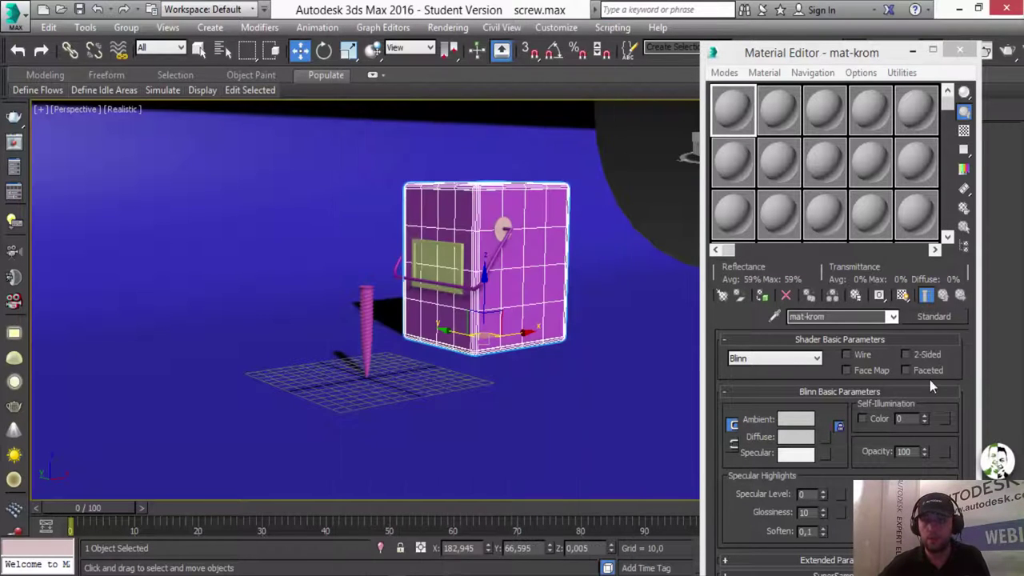
pyautogui.click(931, 319)
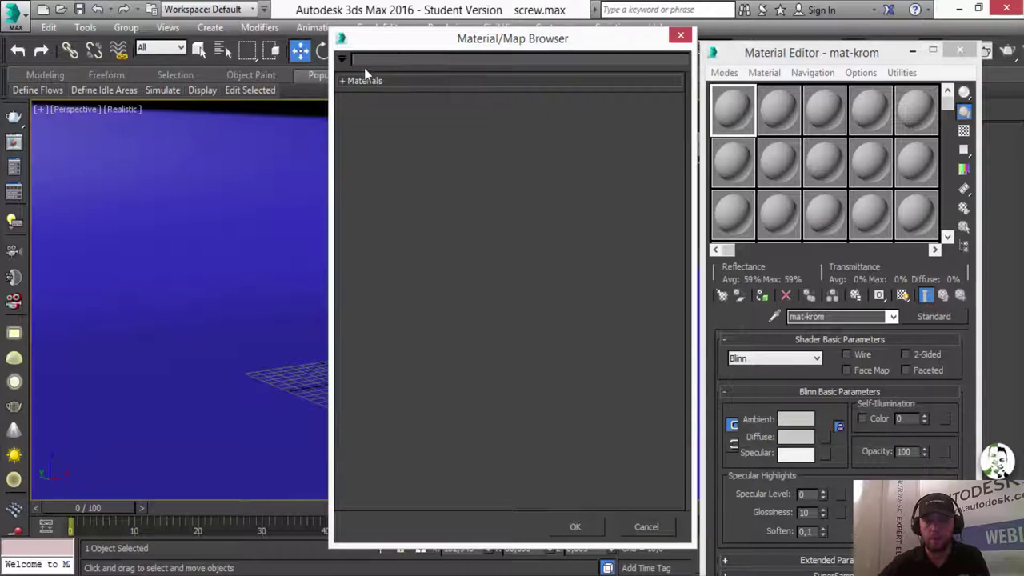
pyautogui.click(391, 119)
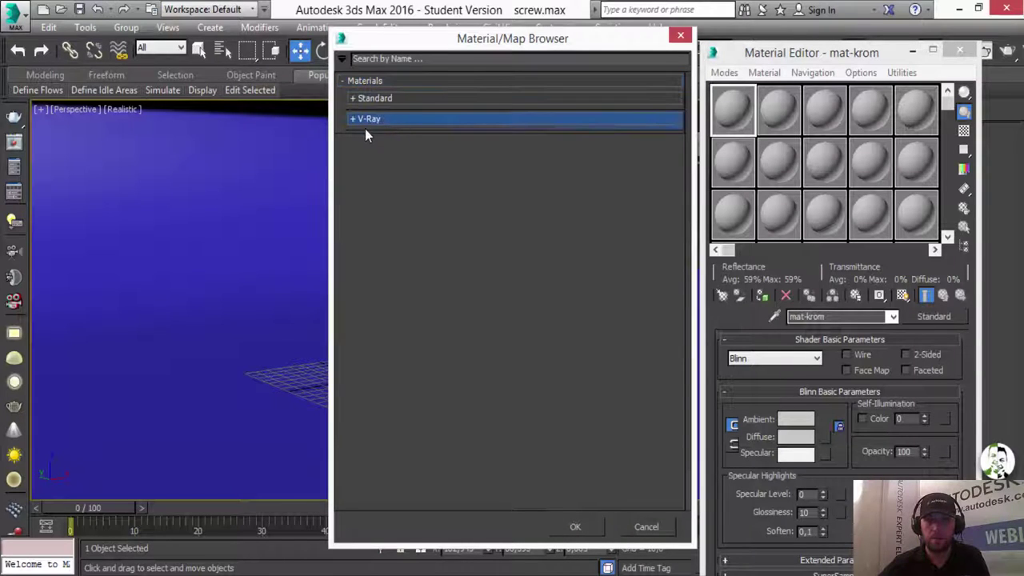
pyautogui.click(366, 118)
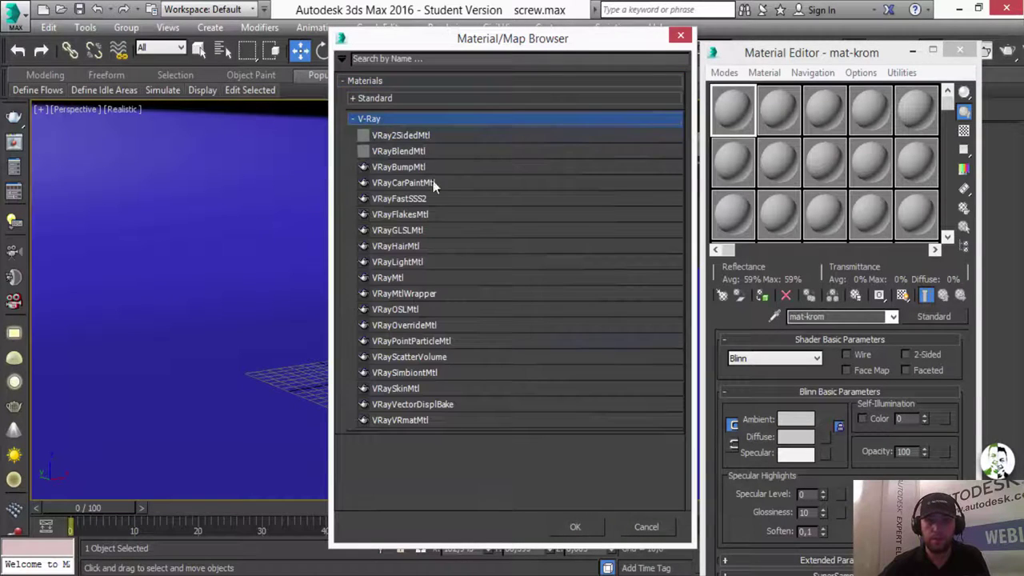
pyautogui.doubleClick(388, 278)
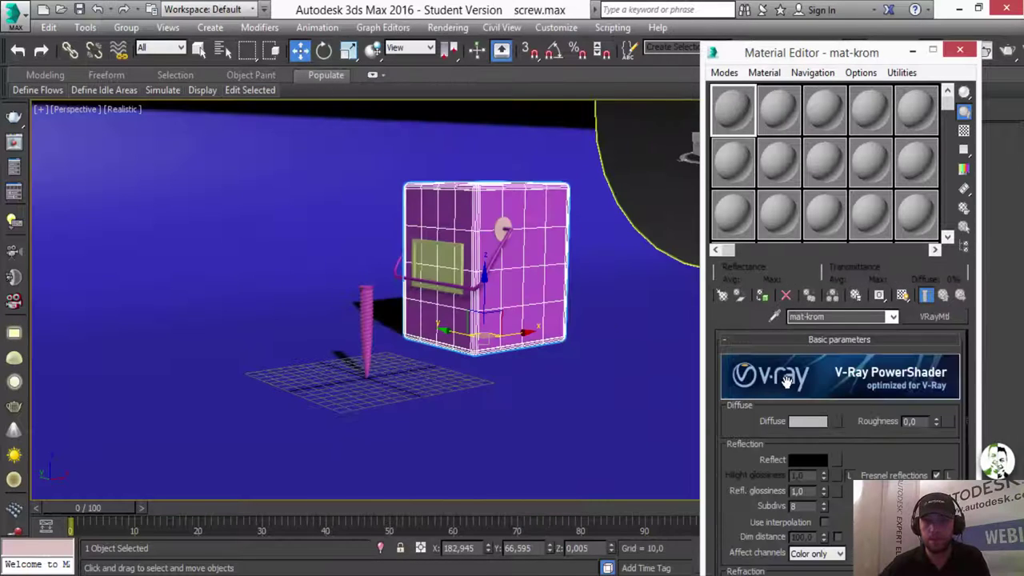
# Set mat-krom's diffuse and reflection colours to white.
pyautogui.click(804, 422)
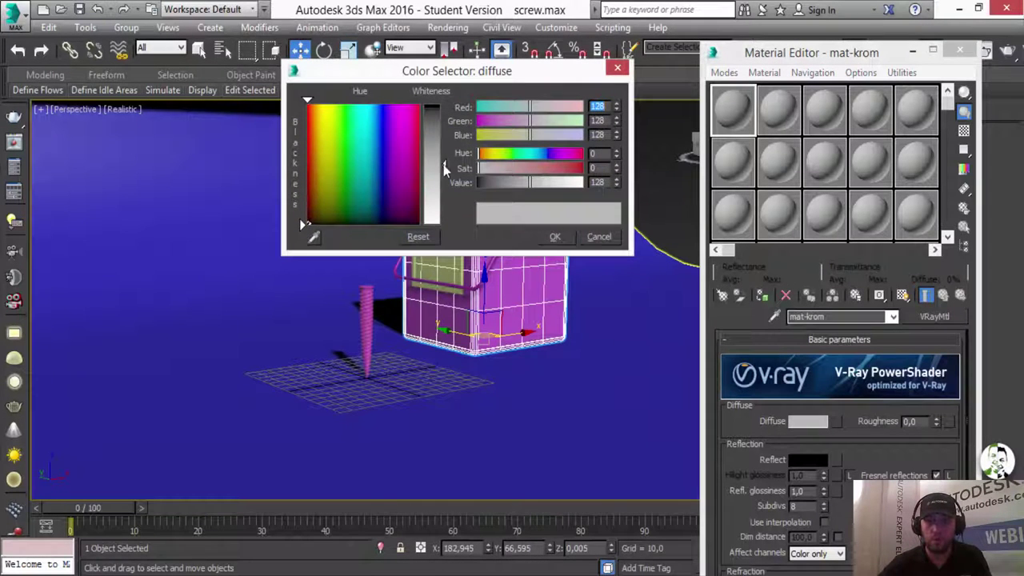
pyautogui.moveTo(446, 170); pyautogui.dragTo(445, 104)
pyautogui.click(560, 236)
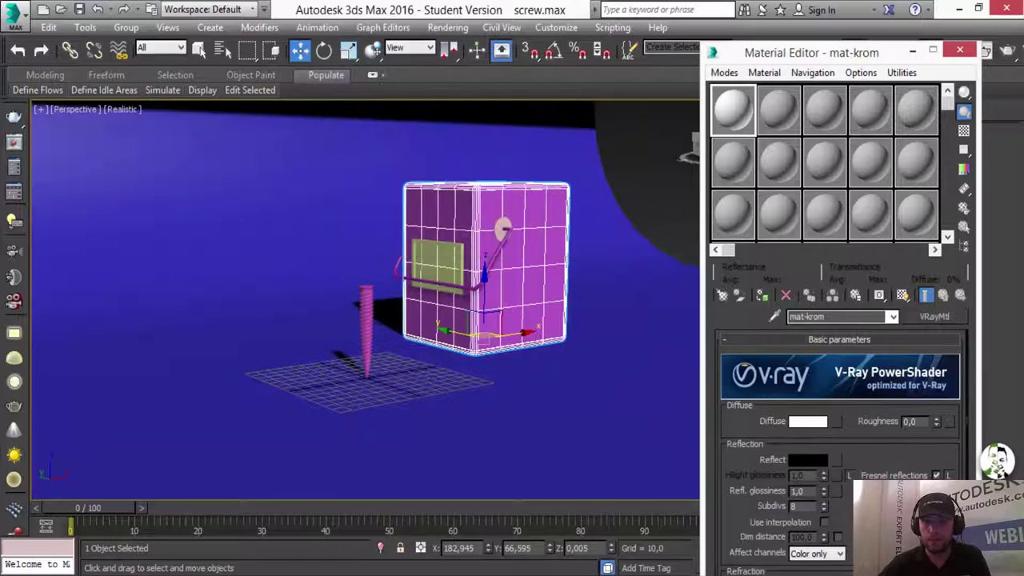
pyautogui.click(808, 460)
pyautogui.moveTo(442, 110); pyautogui.dragTo(444, 100)
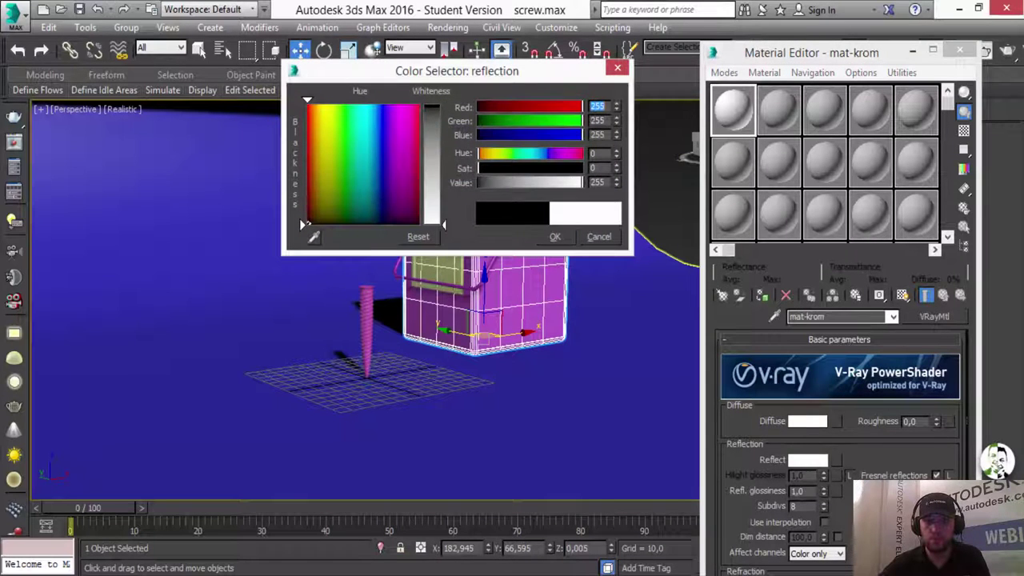
pyautogui.click(555, 236)
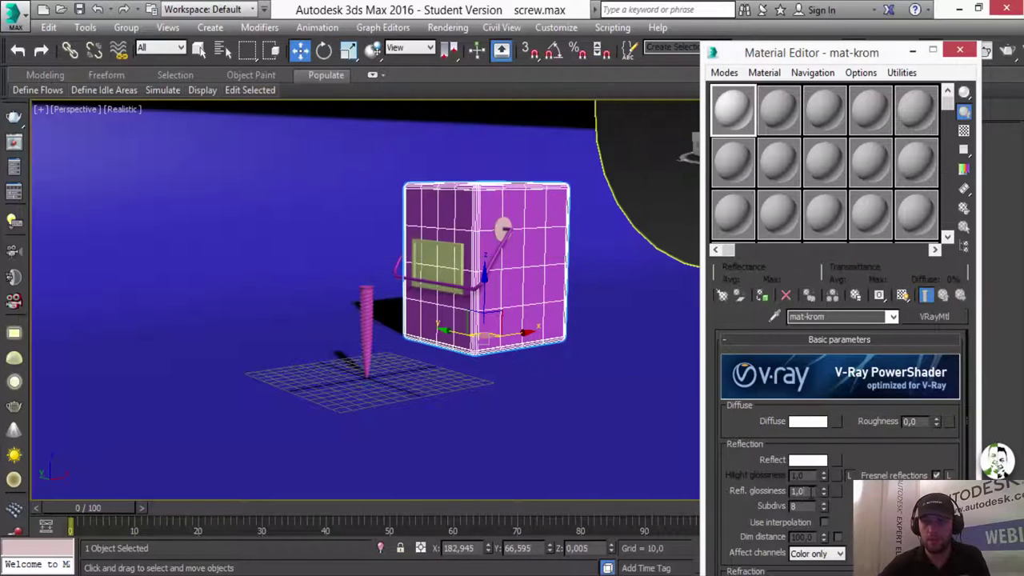
# Set reflection glossiness to 0.8, try Phong highlights, and turn off Fresnel reflections.
pyautogui.doubleClick(799, 491)
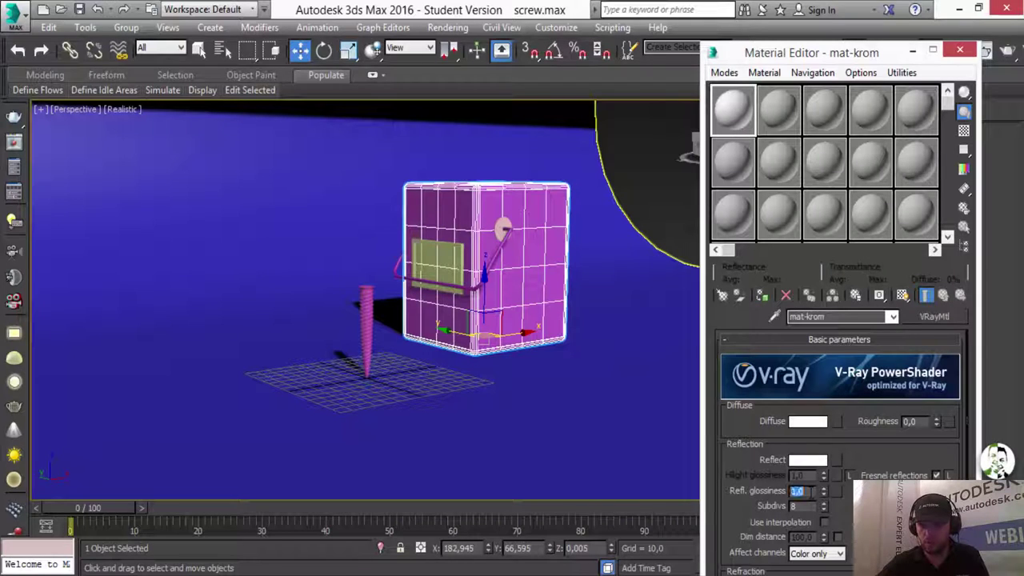
pyautogui.write('0,8')
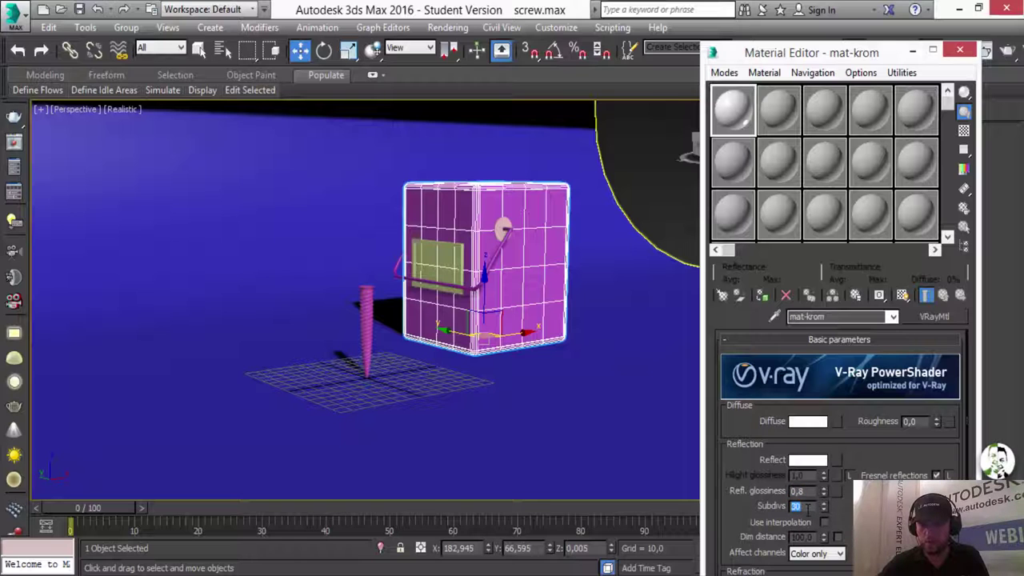
pyautogui.scroll(-5, 733, 544)
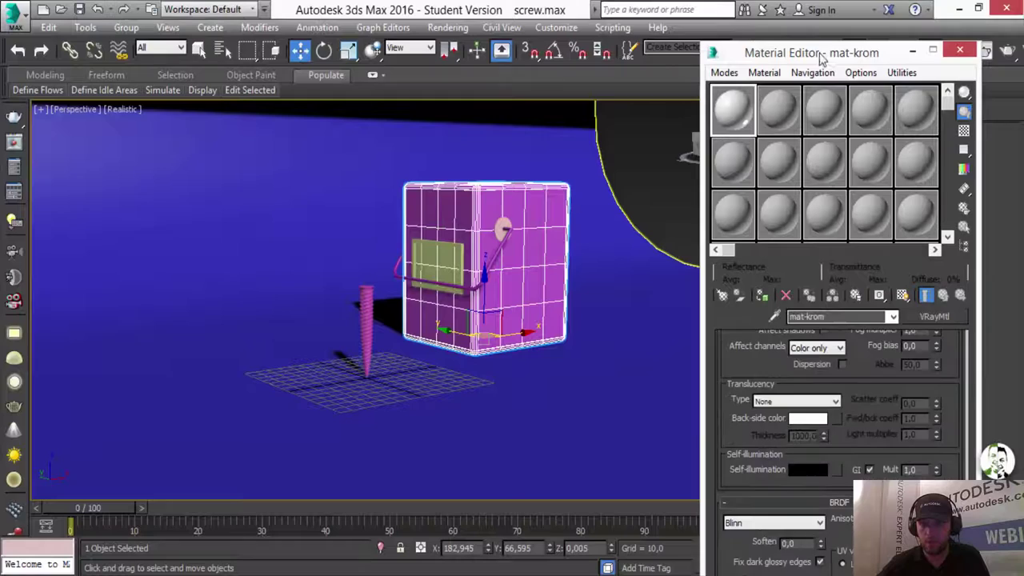
pyautogui.moveTo(821, 59); pyautogui.dragTo(808, 23)
pyautogui.click(737, 487)
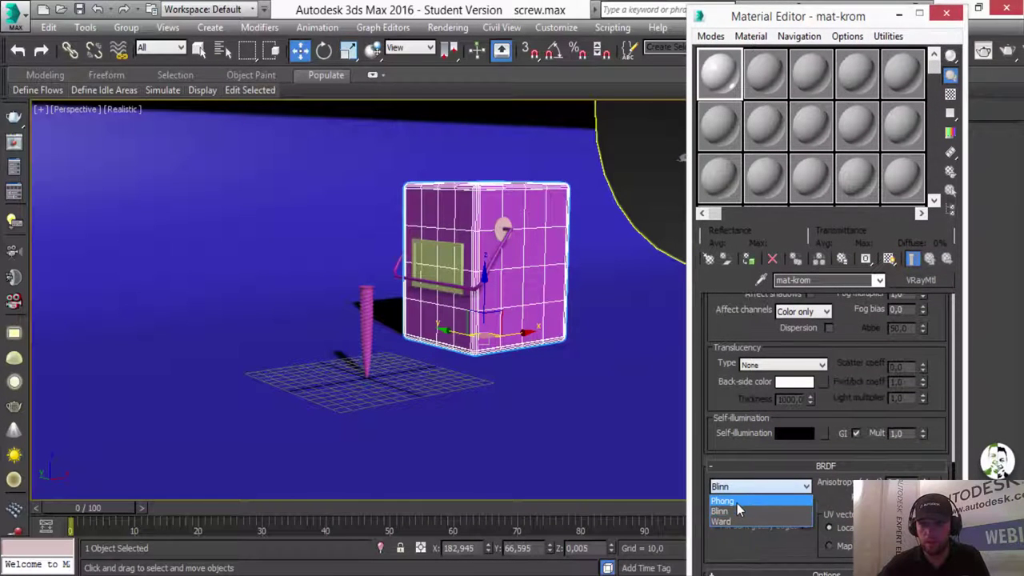
pyautogui.click(736, 501)
pyautogui.scroll(3, 850, 342)
pyautogui.scroll(1, 897, 457)
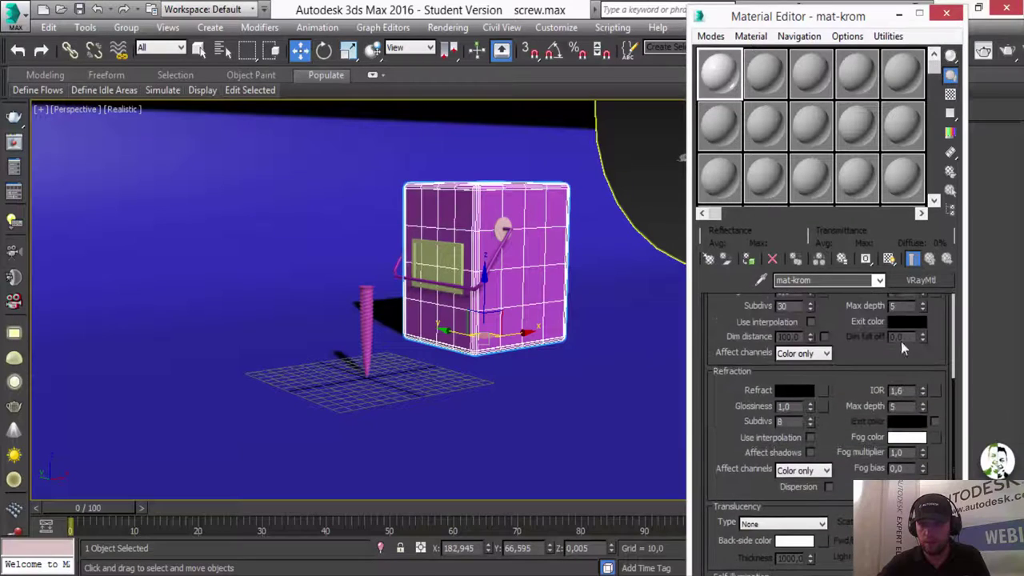
pyautogui.scroll(3, 864, 464)
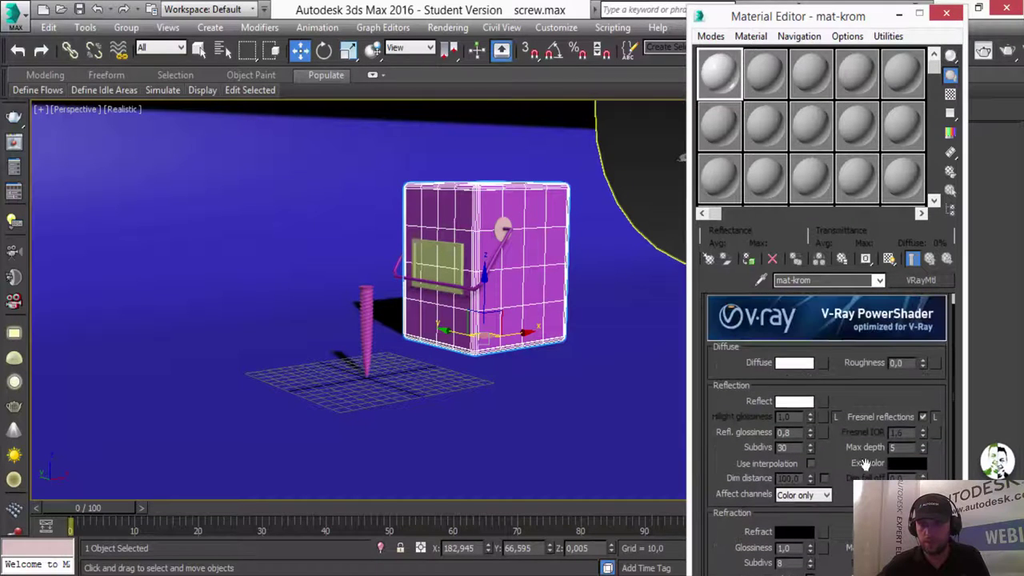
pyautogui.click(923, 417)
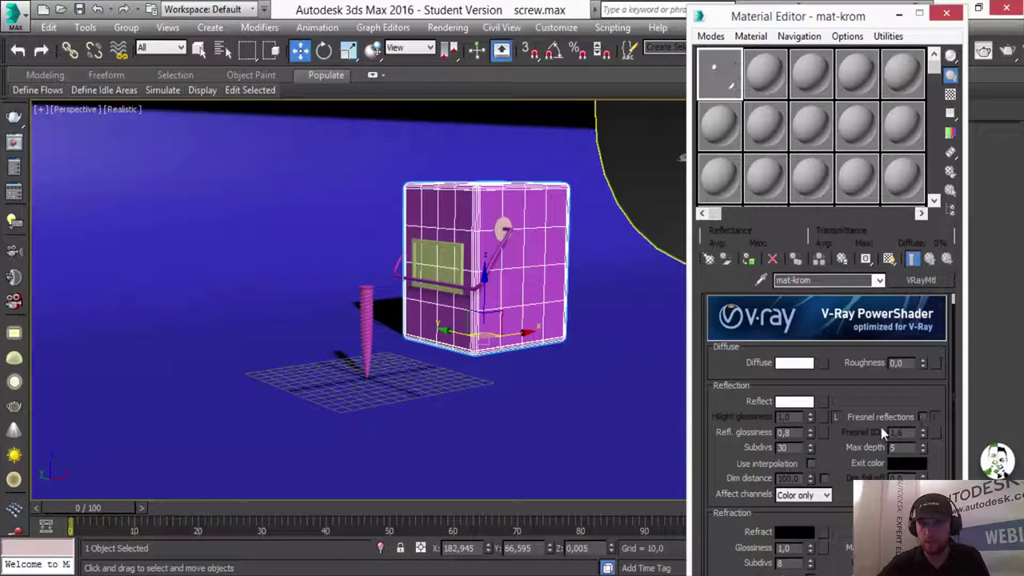
# Preview mat-krom enlarged and switch its highlight model to Ward.
pyautogui.doubleClick(720, 84)
pyautogui.moveTo(279, 224); pyautogui.dragTo(417, 370)
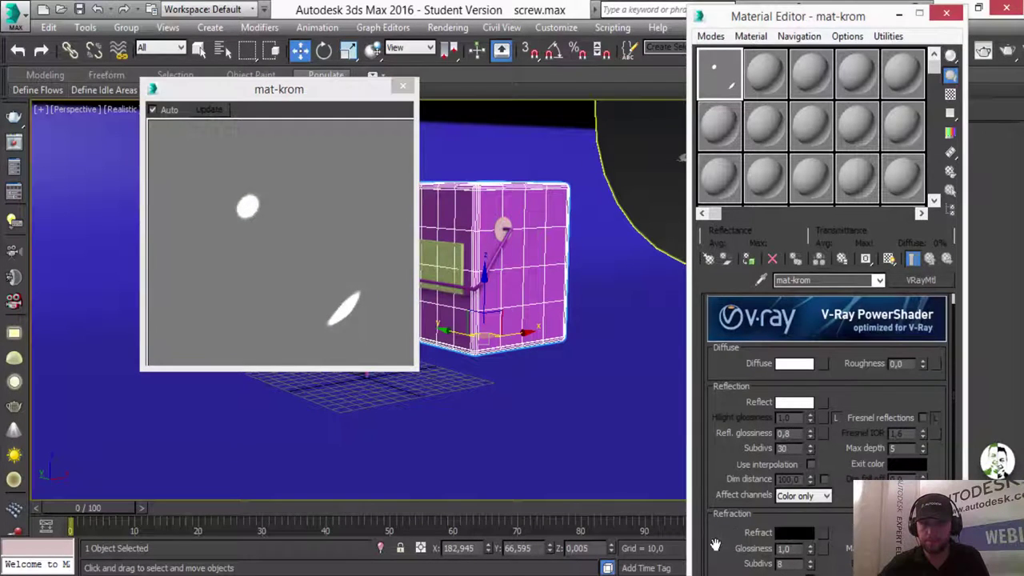
pyautogui.moveTo(734, 534); pyautogui.dragTo(760, 307)
pyautogui.moveTo(727, 542); pyautogui.dragTo(727, 532)
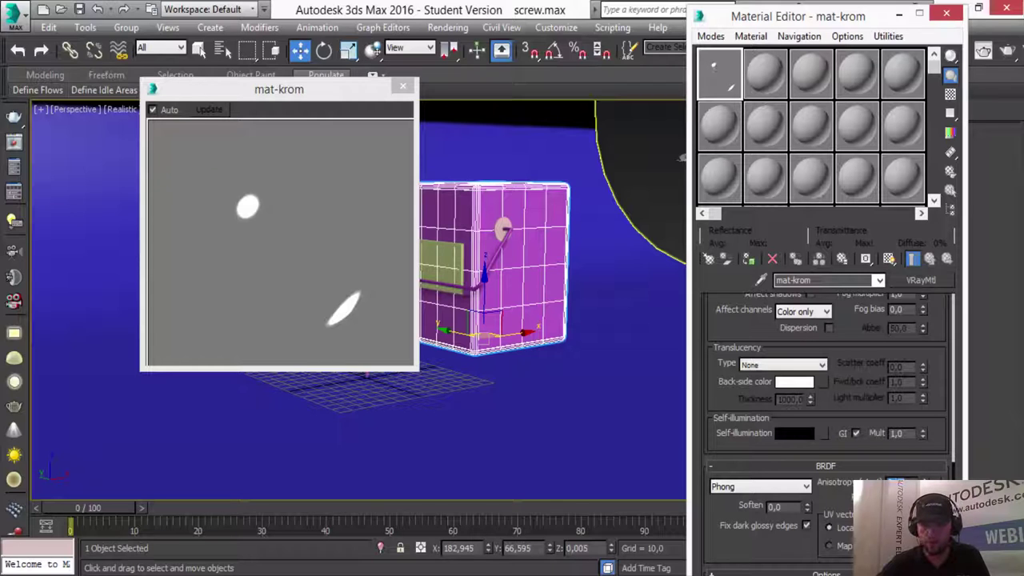
pyautogui.click(752, 486)
pyautogui.click(731, 518)
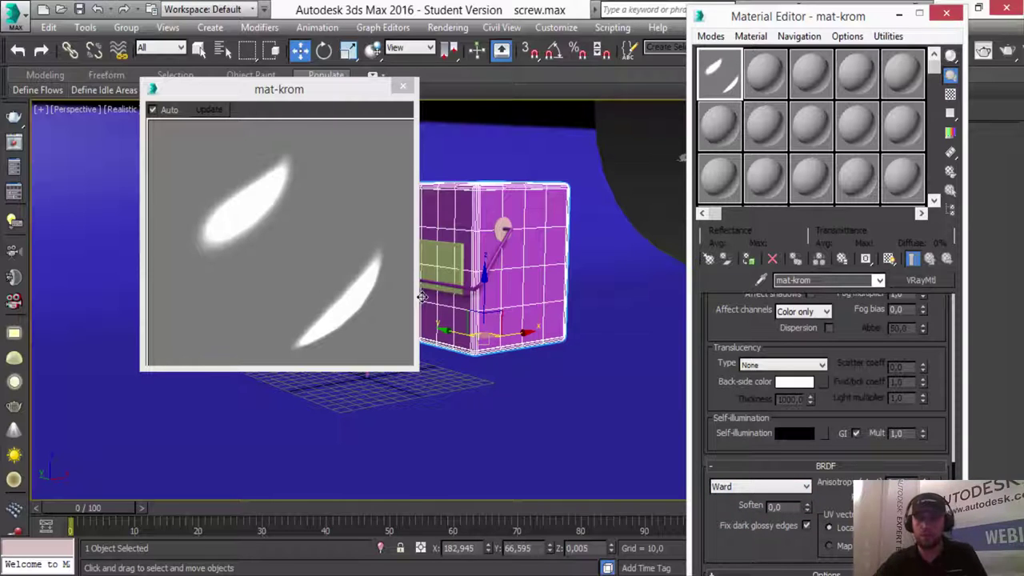
# Apply mat-krom to the screw and the pink box.
pyautogui.click(403, 85)
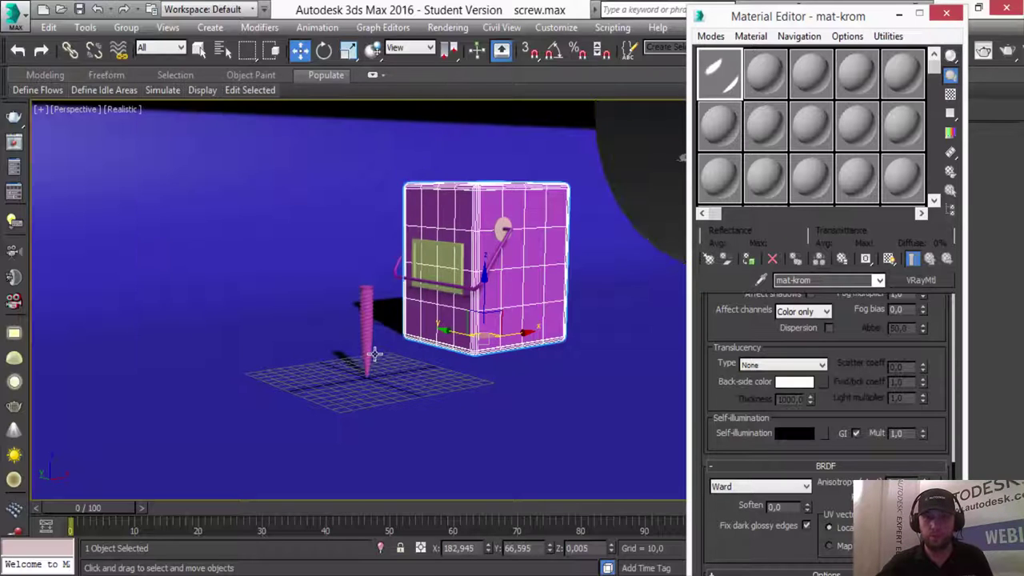
pyautogui.click(370, 335)
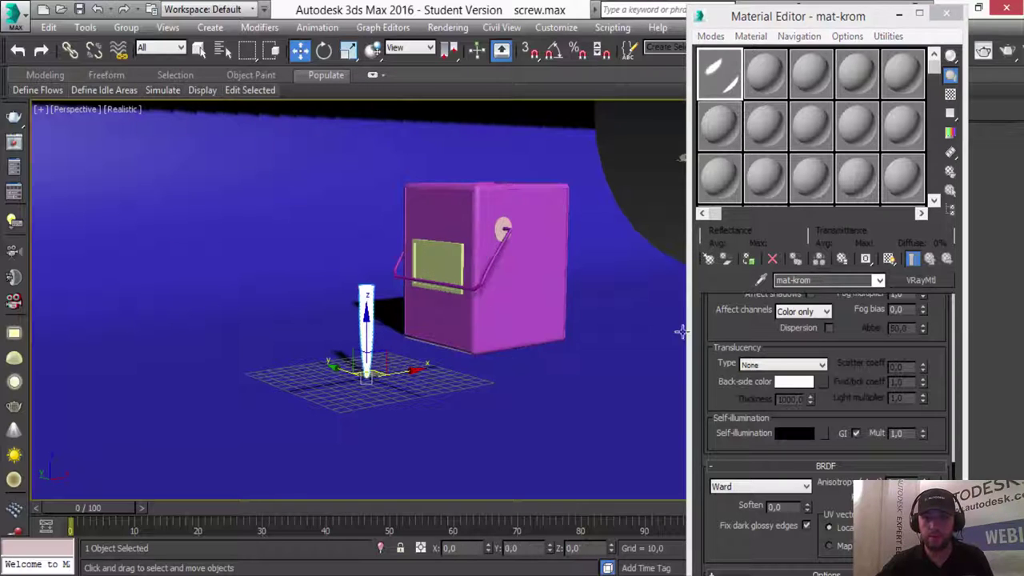
pyautogui.click(752, 266)
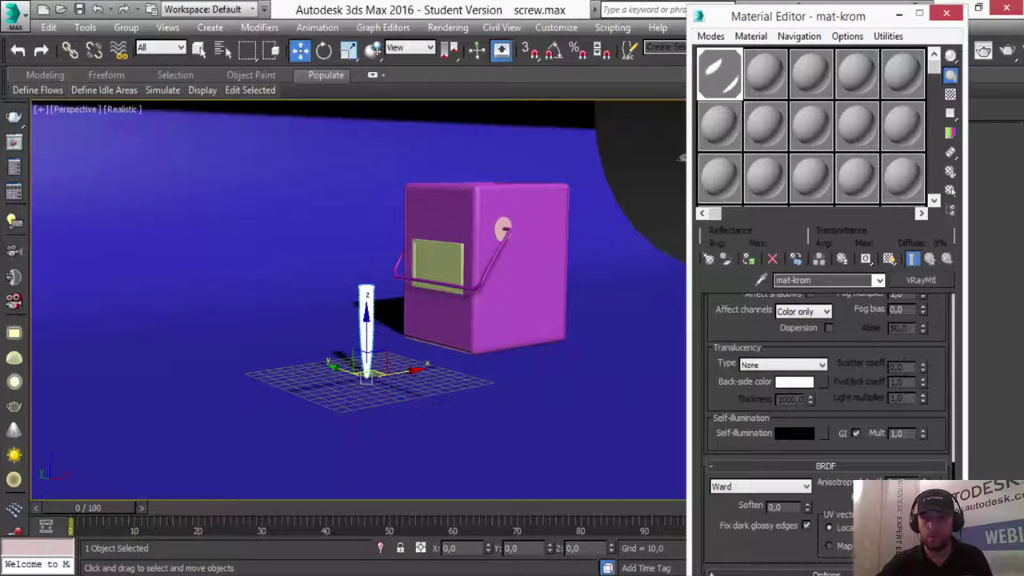
pyautogui.click(946, 14)
pyautogui.click(788, 479)
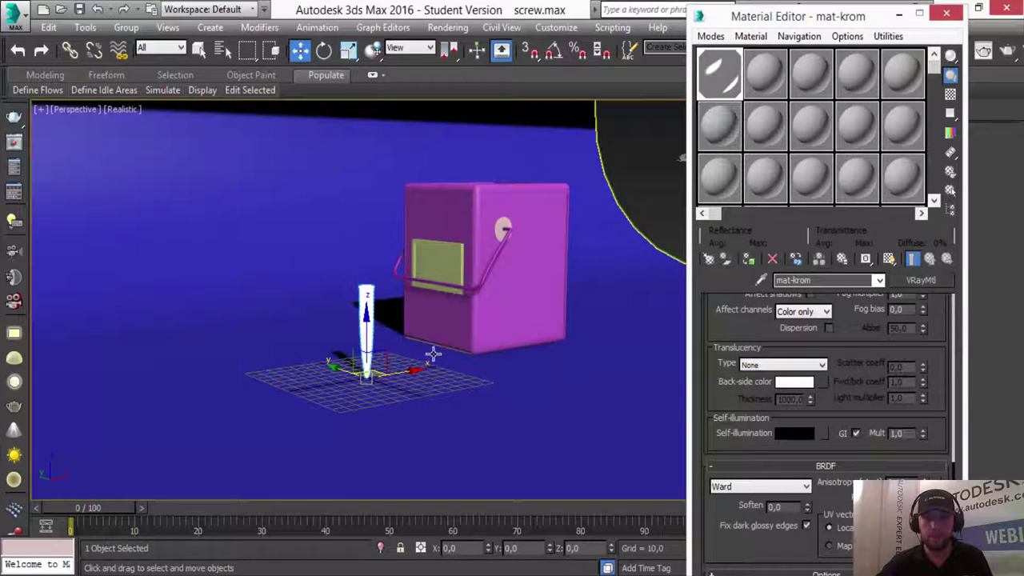
pyautogui.click(499, 328)
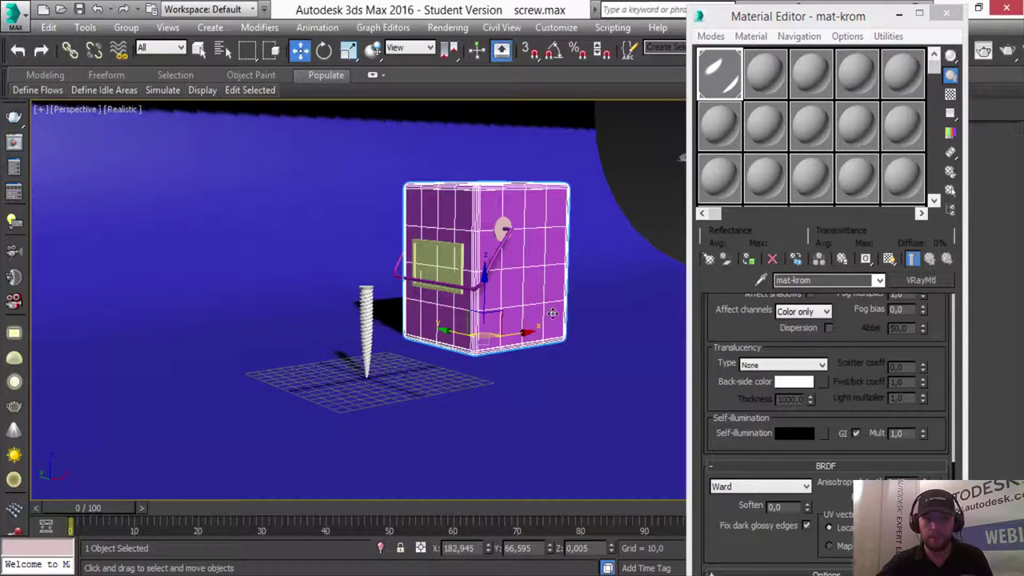
pyautogui.click(749, 264)
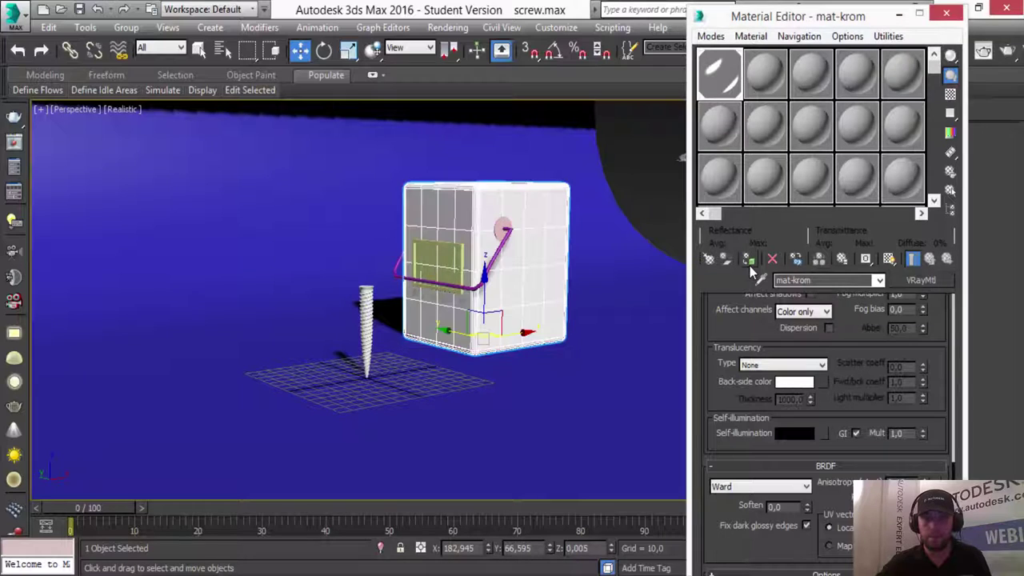
# Apply mat-krom to the pink disc and the purple handle on the box.
pyautogui.press('z')
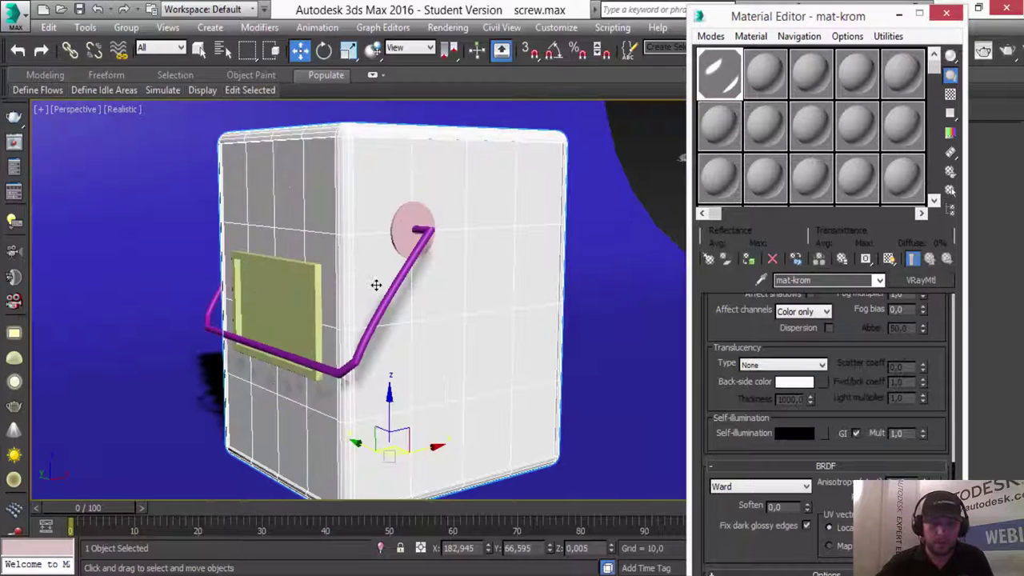
pyautogui.keyDown('alt'); pyautogui.moveTo(376, 286); pyautogui.dragTo(352, 262, button='middle'); pyautogui.keyUp('alt')
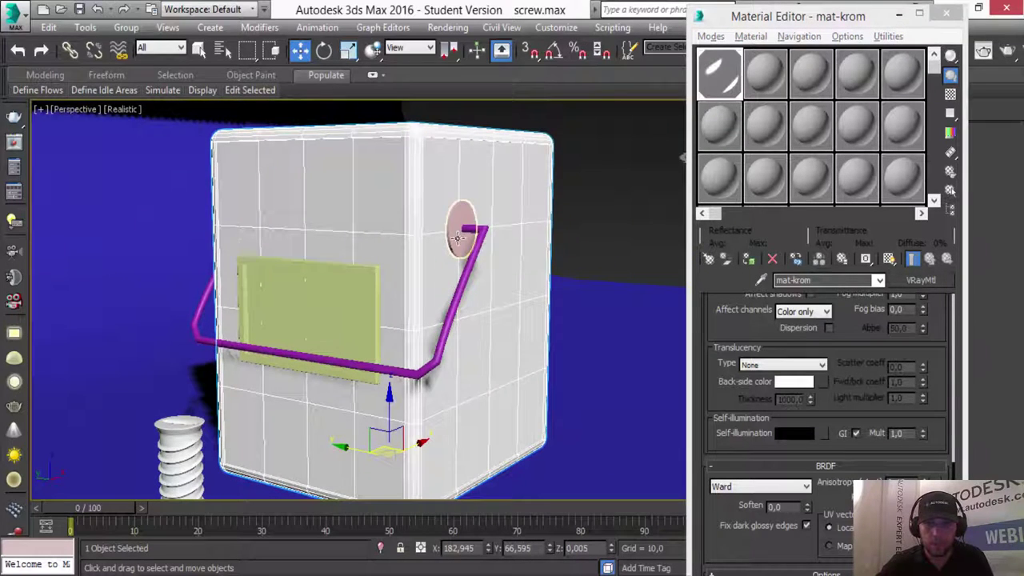
pyautogui.click(460, 227)
pyautogui.click(749, 264)
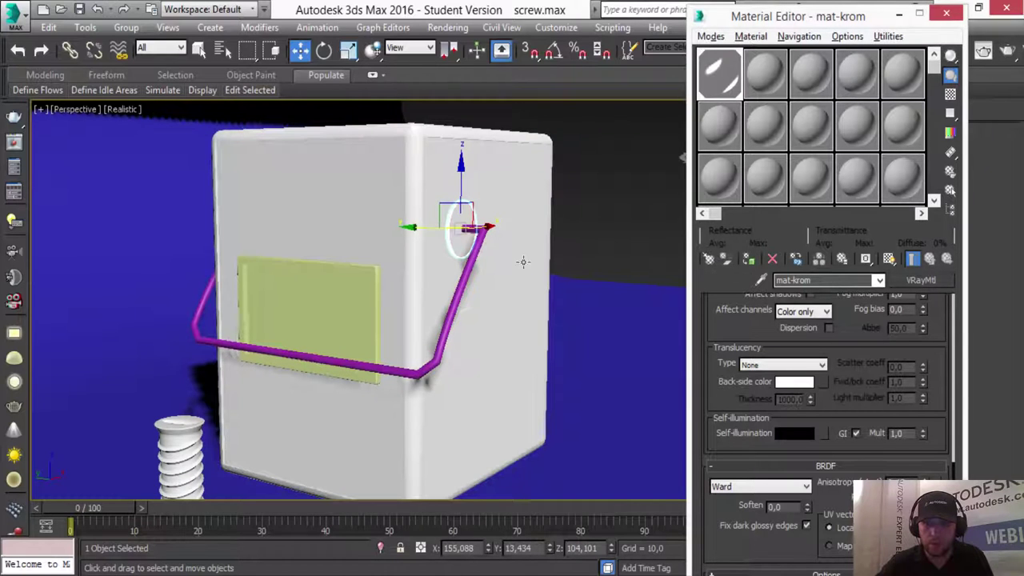
pyautogui.click(472, 272)
pyautogui.click(463, 276)
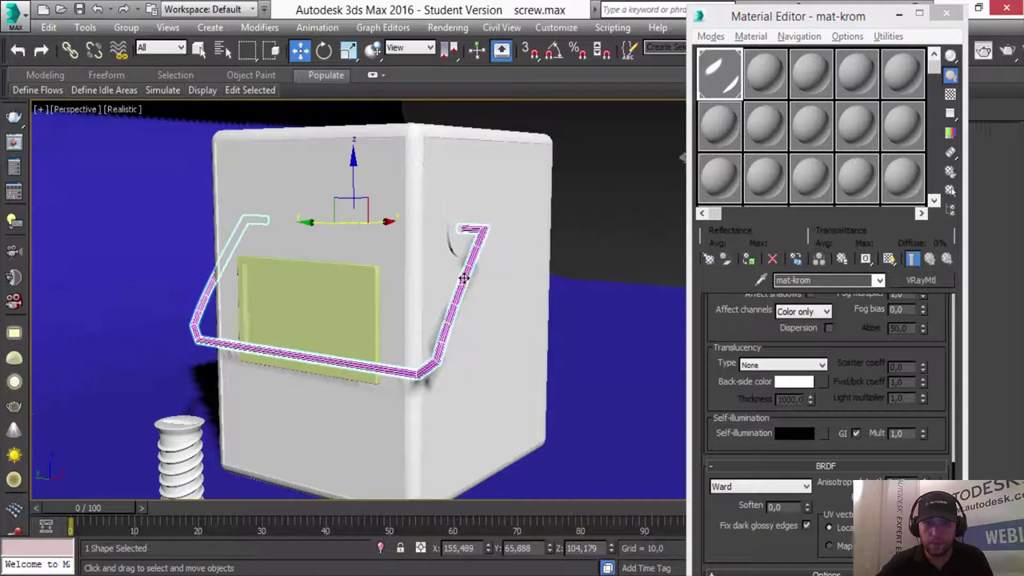
pyautogui.click(748, 259)
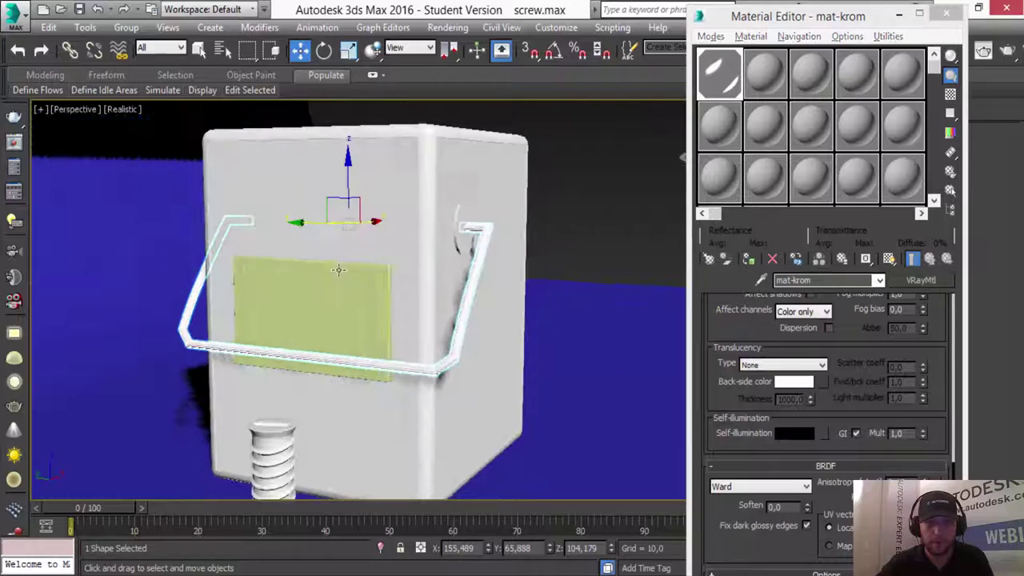
# Show edged faces, select the small ring, and pick the second material slot.
pyautogui.keyDown('alt'); pyautogui.moveTo(293, 270); pyautogui.dragTo(413, 276, button='middle'); pyautogui.keyUp('alt')
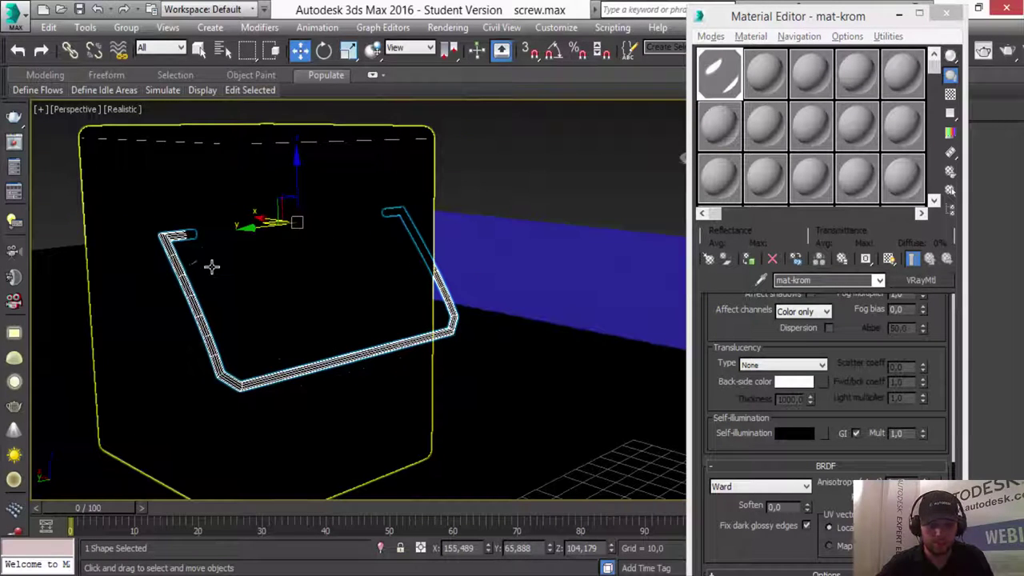
pyautogui.press('F4')
pyautogui.click(192, 246)
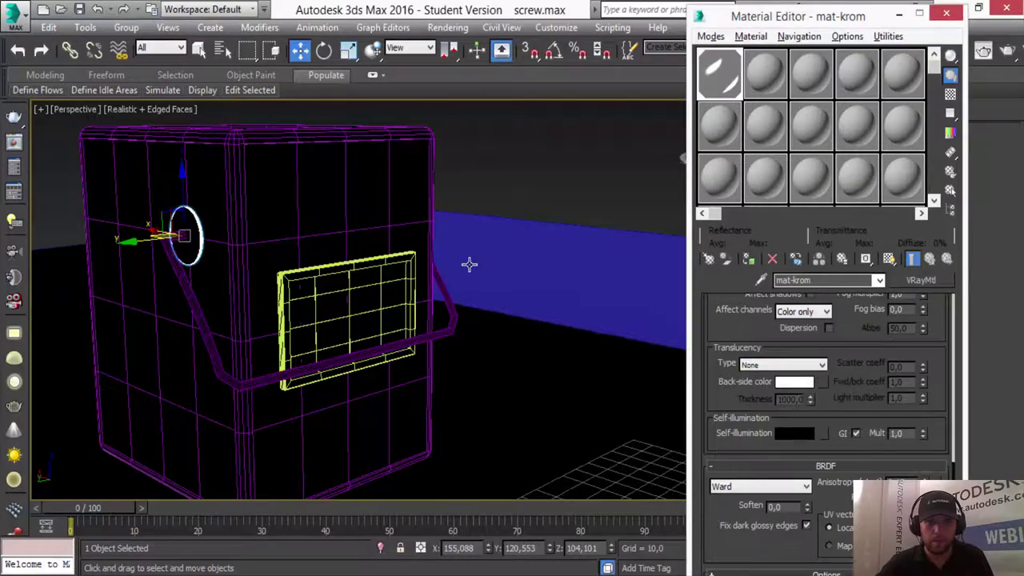
pyautogui.moveTo(468, 265)
pyautogui.keyDown('alt'); pyautogui.mouseDown(button='middle')
pyautogui.moveTo(438, 276)
pyautogui.moveTo(384, 272)
pyautogui.mouseUp(button='middle'); pyautogui.keyUp('alt')
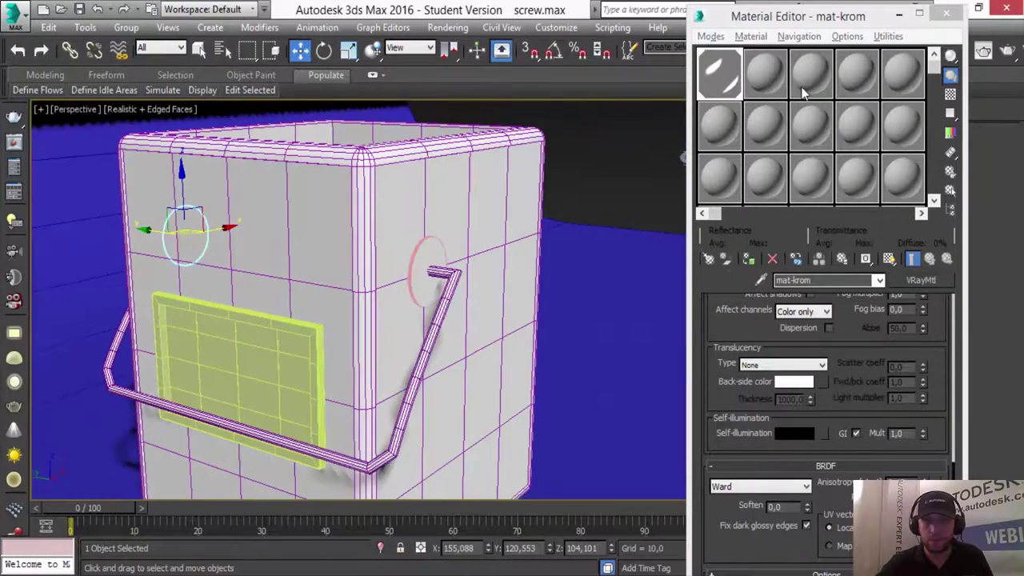
pyautogui.click(772, 92)
# Make 02 - Default a V-Ray material and choose Bitmap as its diffuse map.
pyautogui.click(920, 284)
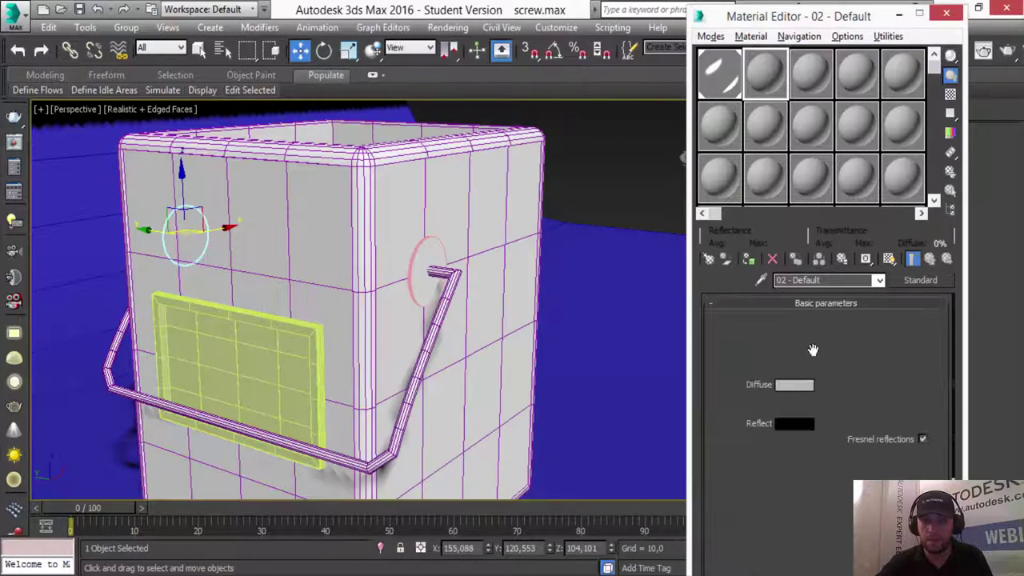
pyautogui.click(821, 384)
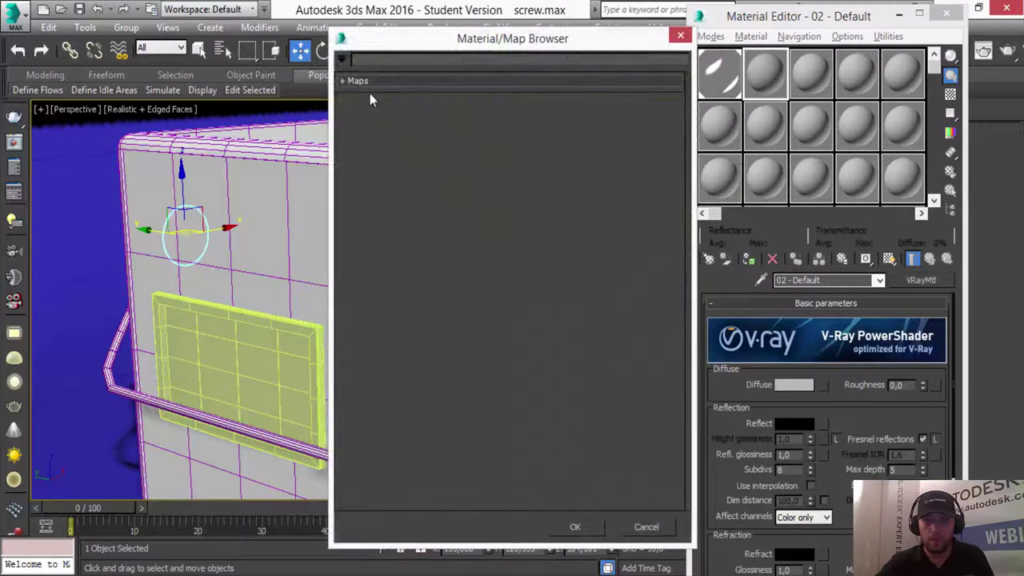
pyautogui.click(381, 118)
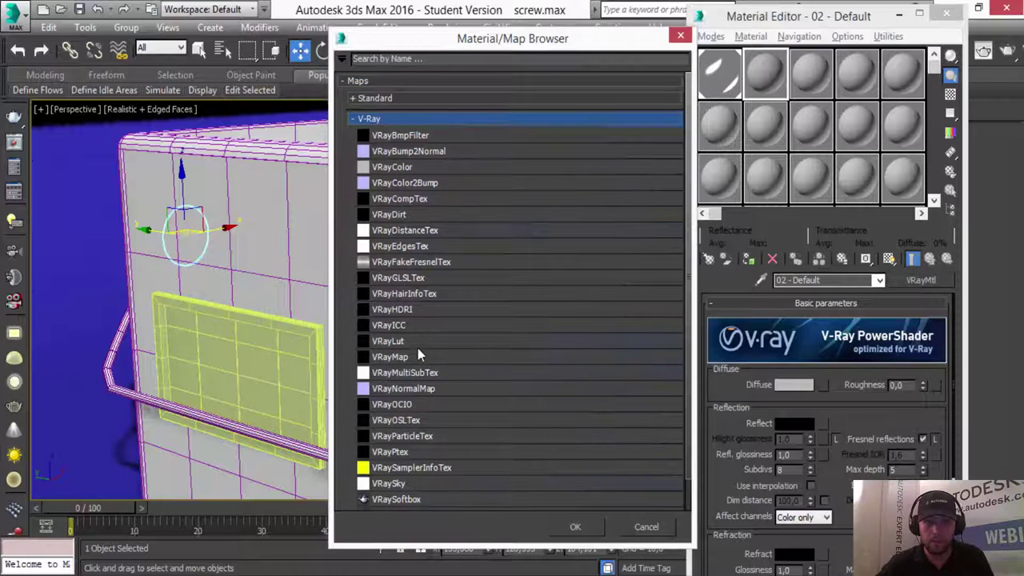
pyautogui.doubleClick(448, 388)
pyautogui.click(824, 385)
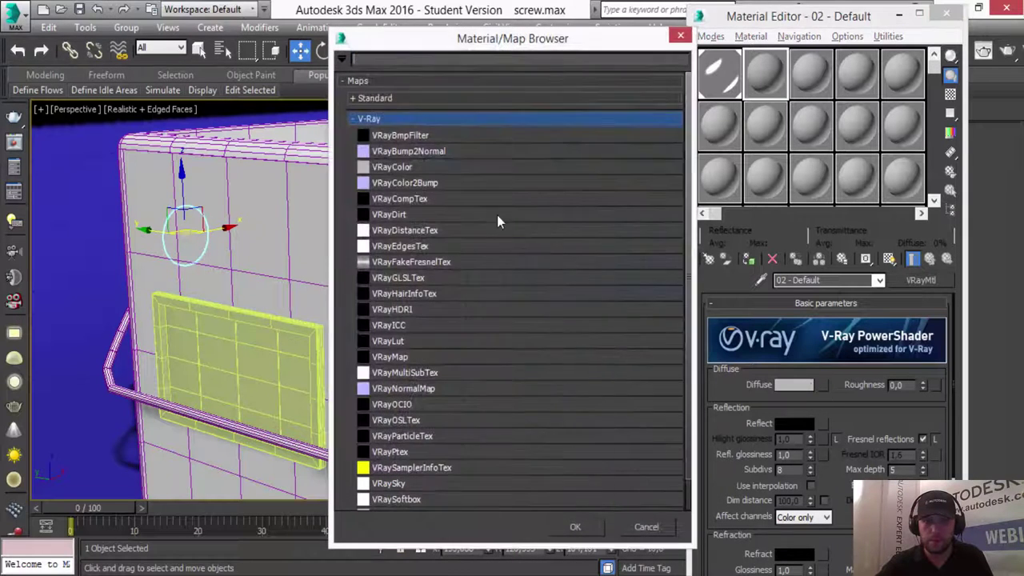
pyautogui.click(389, 99)
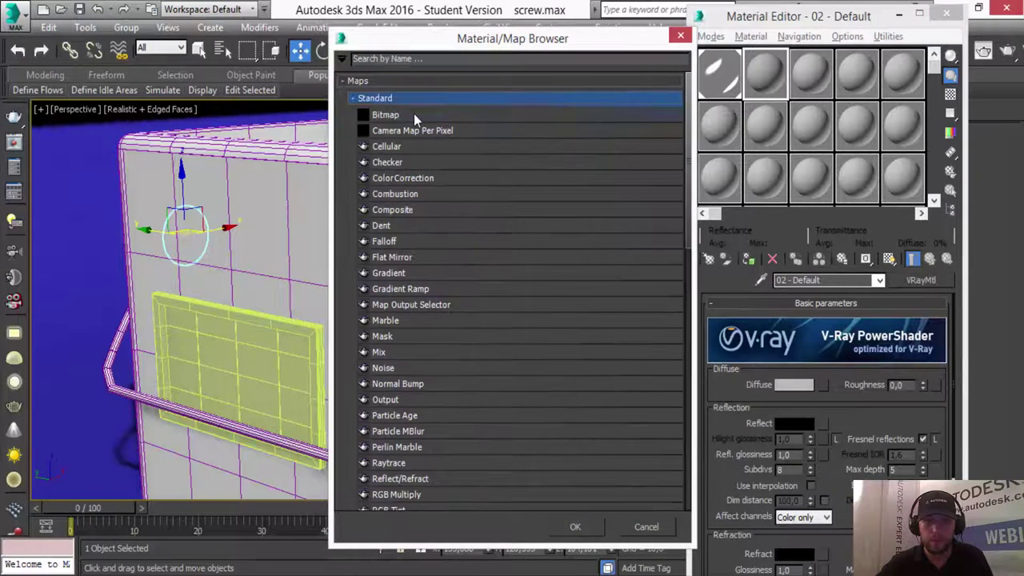
pyautogui.doubleClick(413, 114)
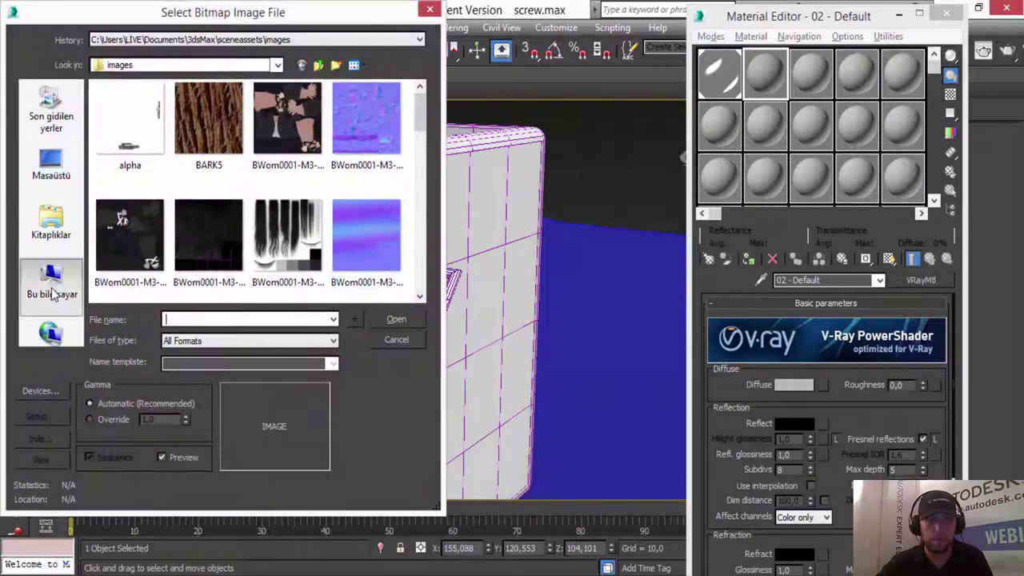
# Load etiket-2 from F:\Dosyalar\...\Vray Dersleri\Screw-Vida as the diffuse bitmap.
pyautogui.click(48, 284)
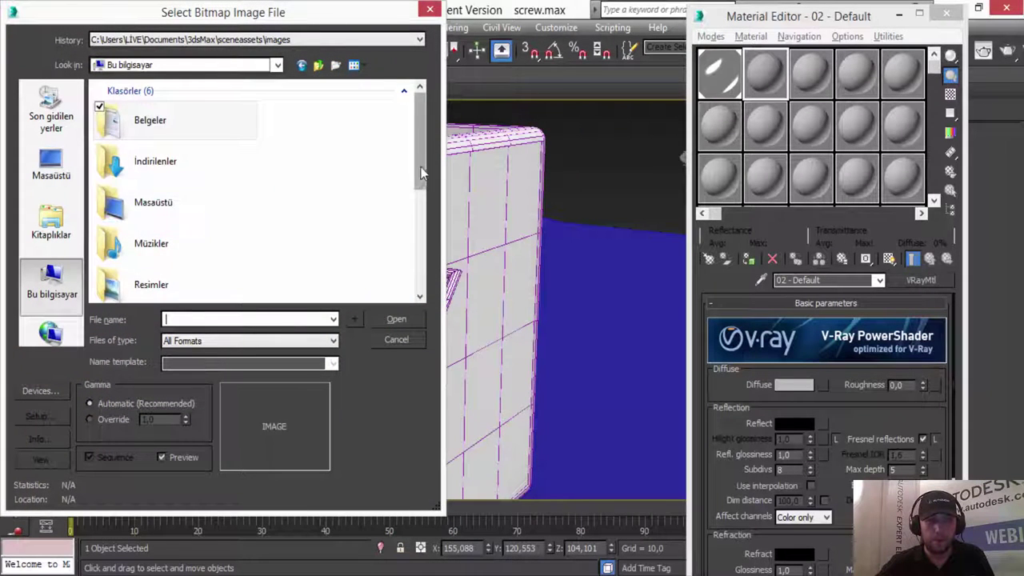
pyautogui.moveTo(420, 140); pyautogui.dragTo(420, 240)
pyautogui.doubleClick(187, 288)
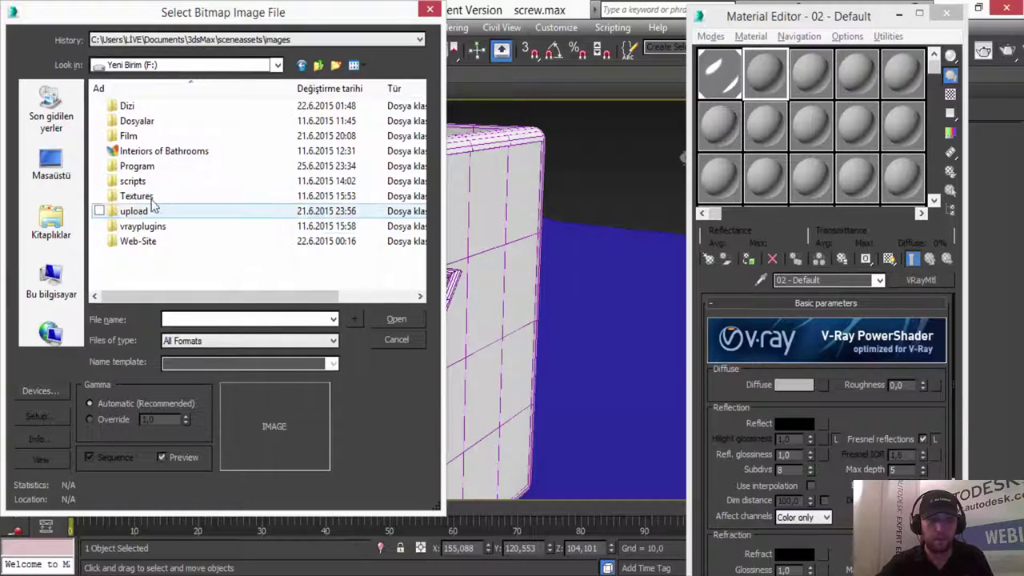
pyautogui.doubleClick(140, 122)
pyautogui.click(158, 136)
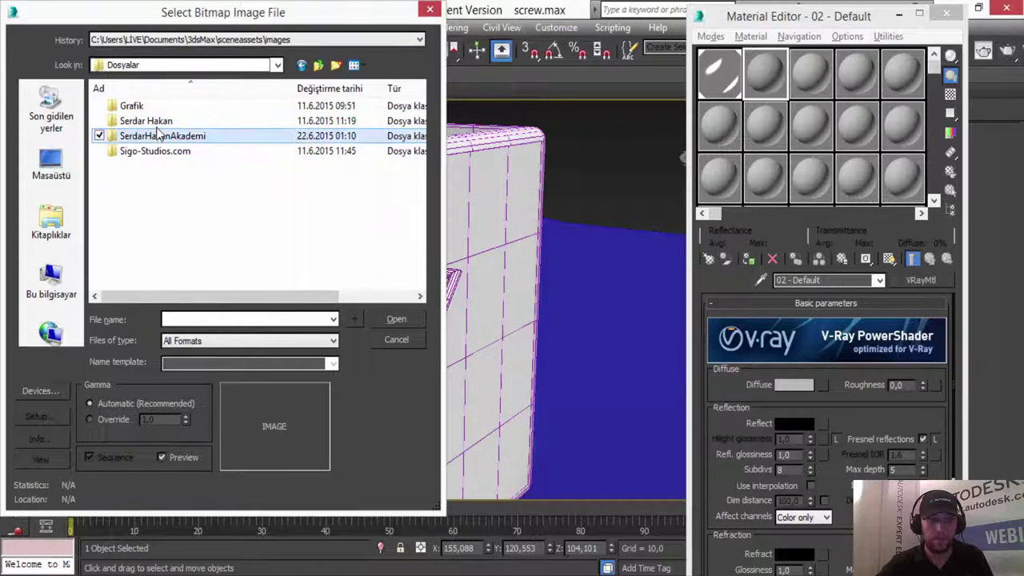
pyautogui.doubleClick(158, 136)
pyautogui.doubleClick(155, 198)
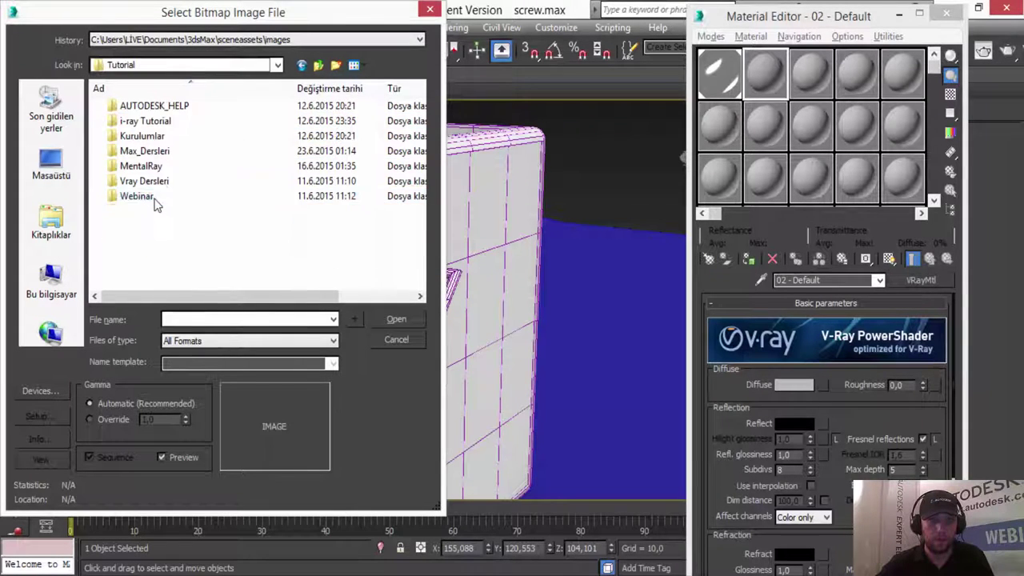
pyautogui.doubleClick(148, 182)
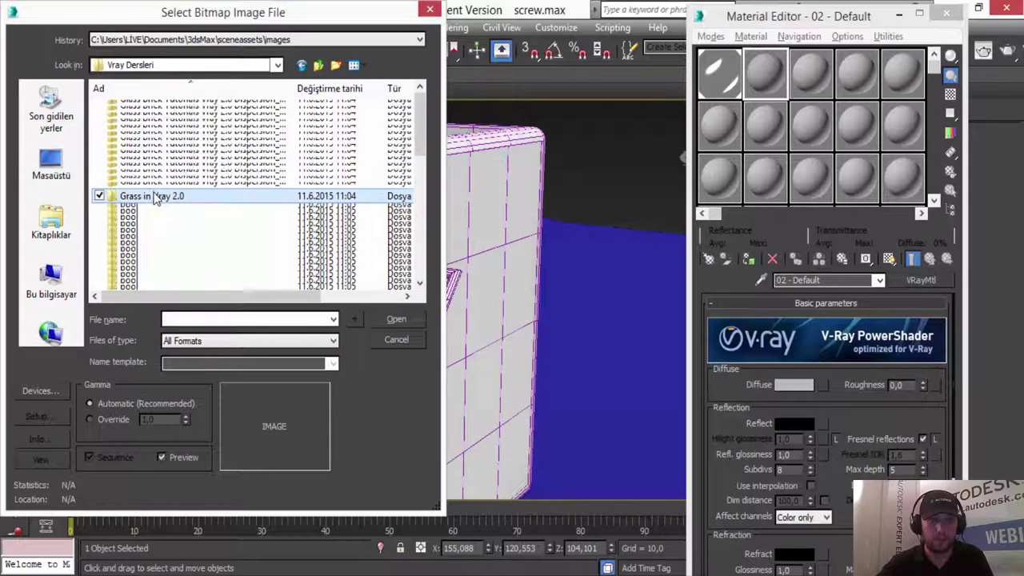
pyautogui.scroll(5, 156, 198)
pyautogui.doubleClick(136, 103)
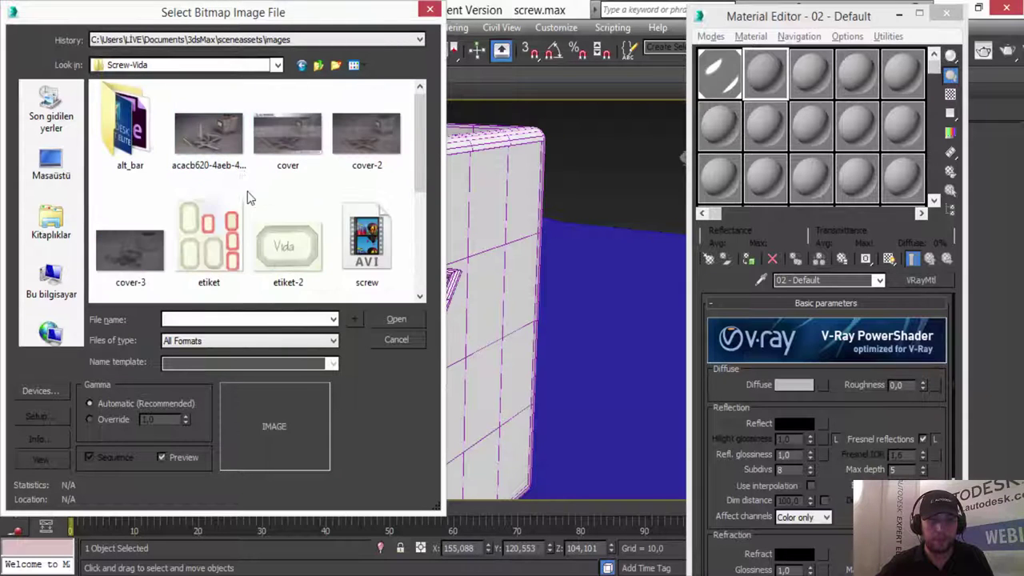
pyautogui.click(277, 257)
pyautogui.doubleClick(285, 259)
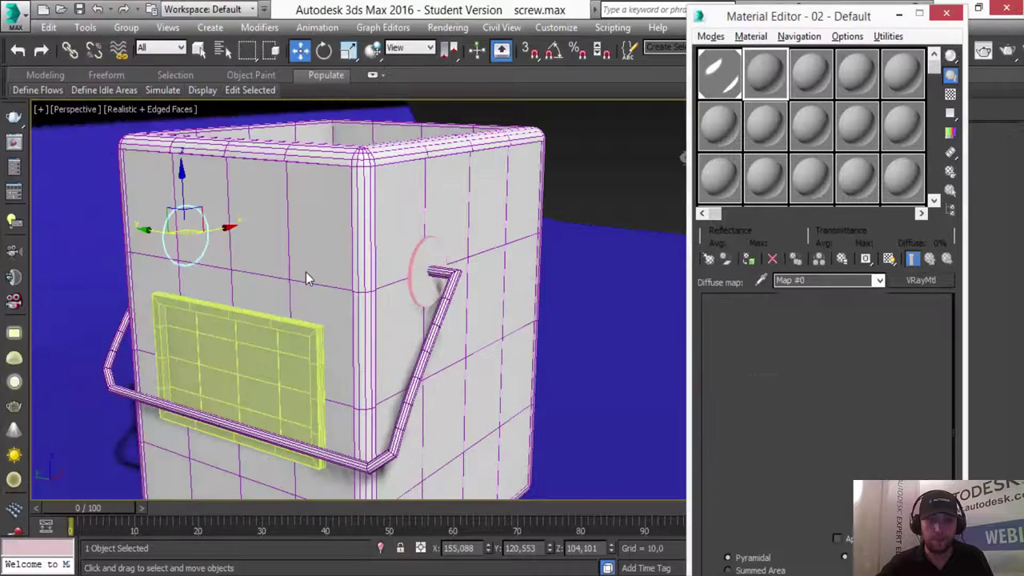
# Select the label panel on the box and inspect its polygon level.
pyautogui.click(282, 367)
pyautogui.moveTo(844, 25); pyautogui.dragTo(678, 26)
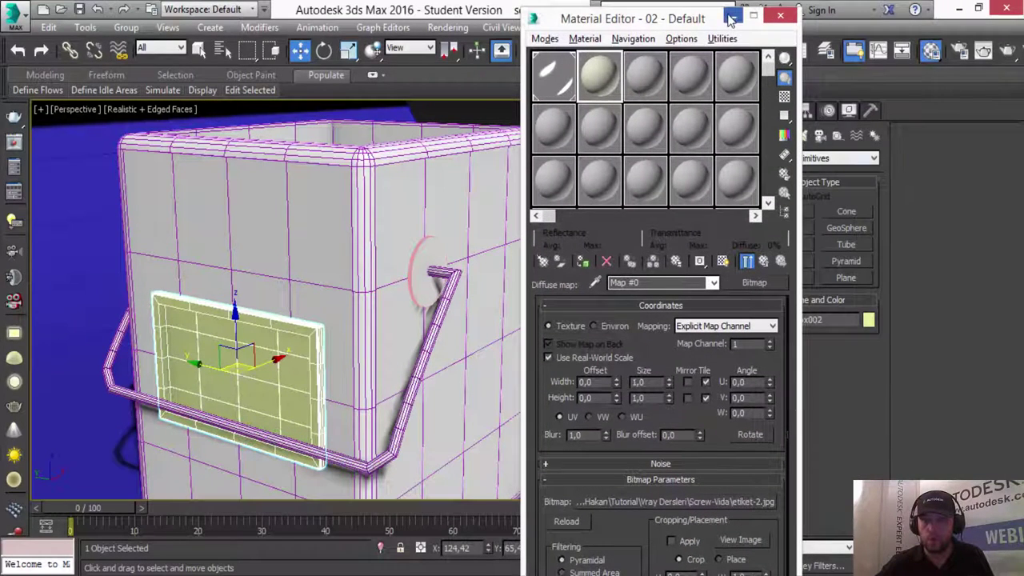
pyautogui.click(730, 17)
pyautogui.click(783, 110)
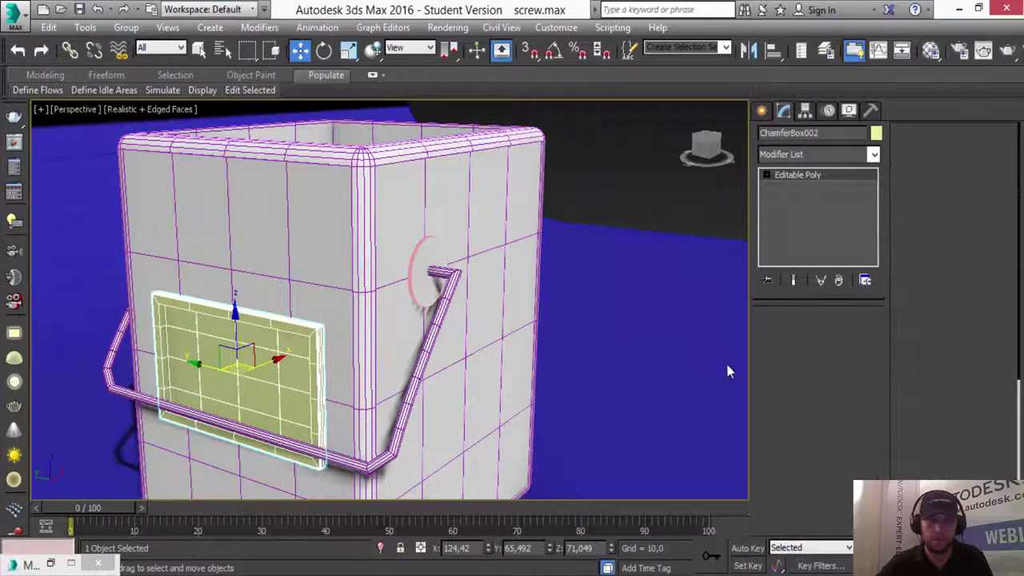
pyautogui.press('4')
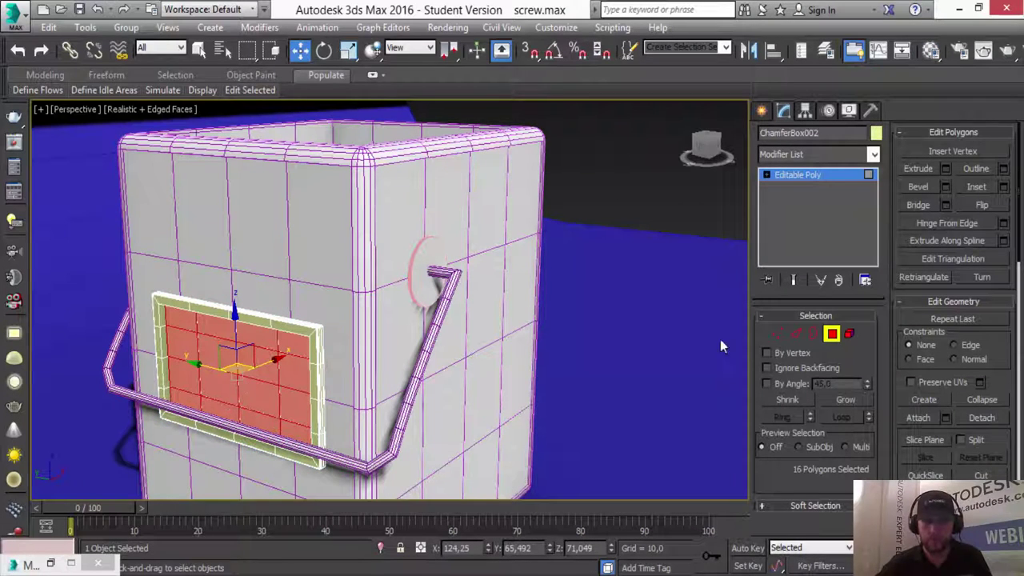
pyautogui.click(832, 334)
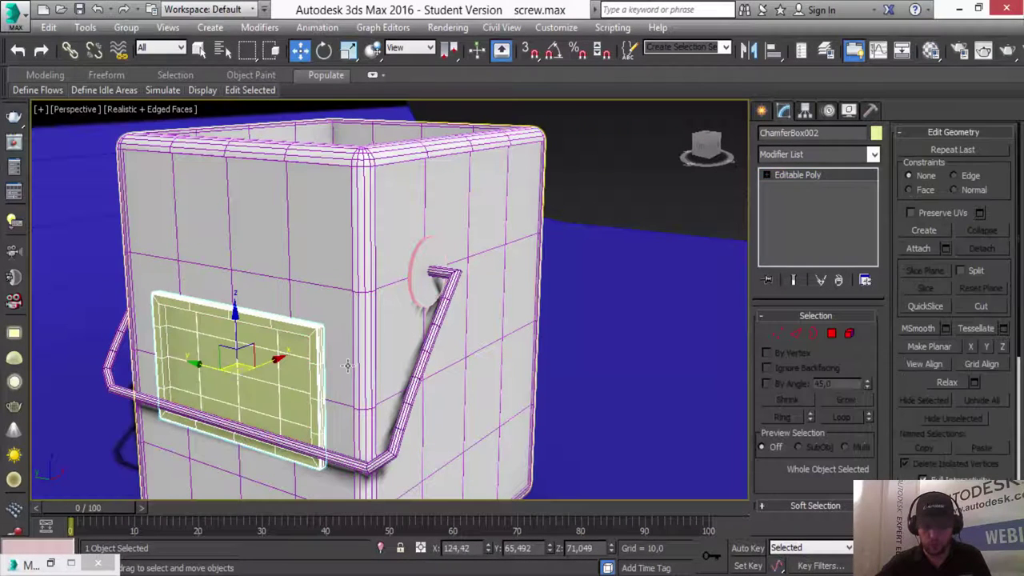
pyautogui.press('m')
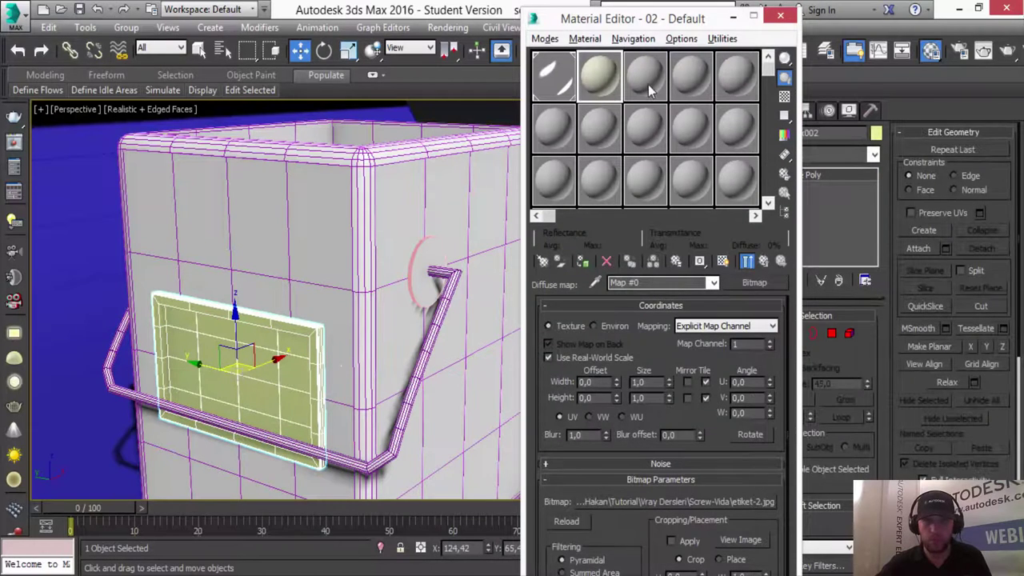
# Make slot 3 a near-black VRayMtl and assign it to the label panel.
pyautogui.click(647, 80)
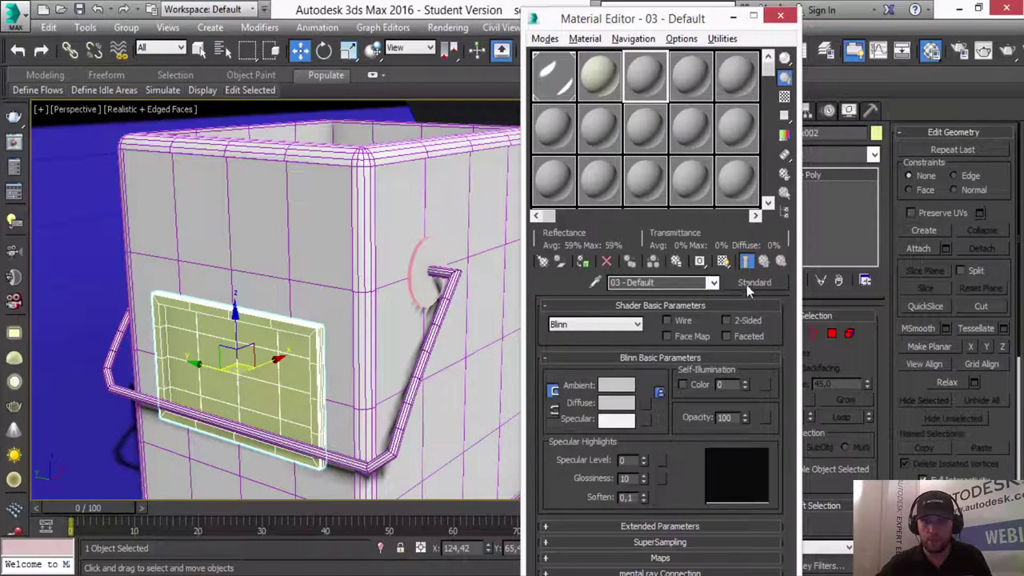
pyautogui.click(748, 283)
pyautogui.click(391, 279)
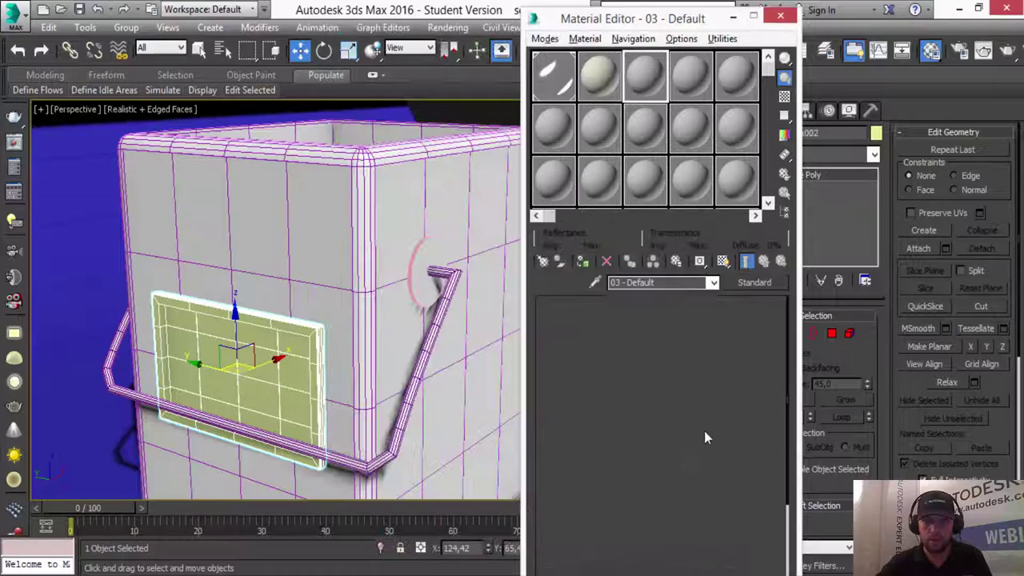
pyautogui.click(624, 388)
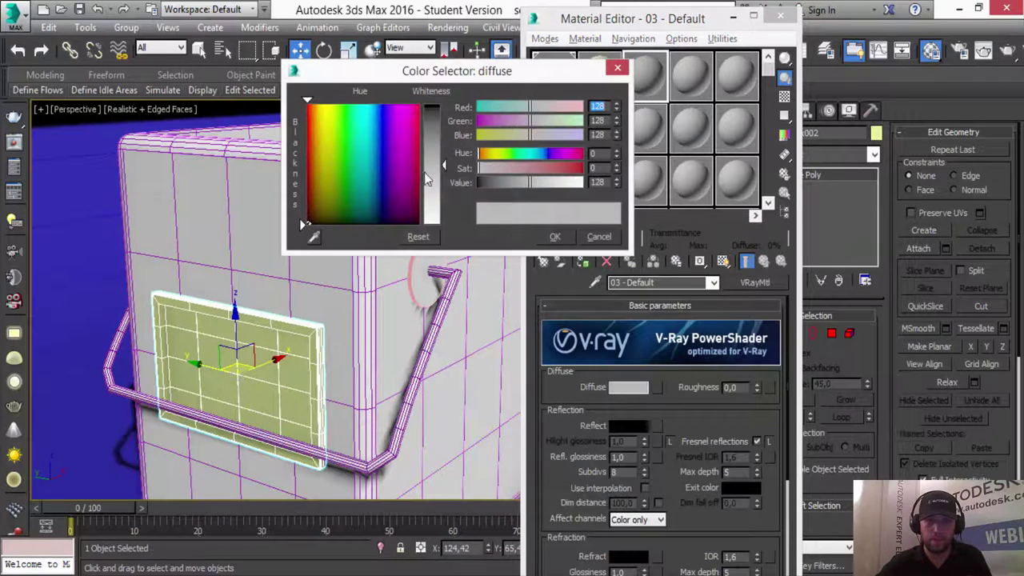
pyautogui.moveTo(444, 166); pyautogui.dragTo(445, 113)
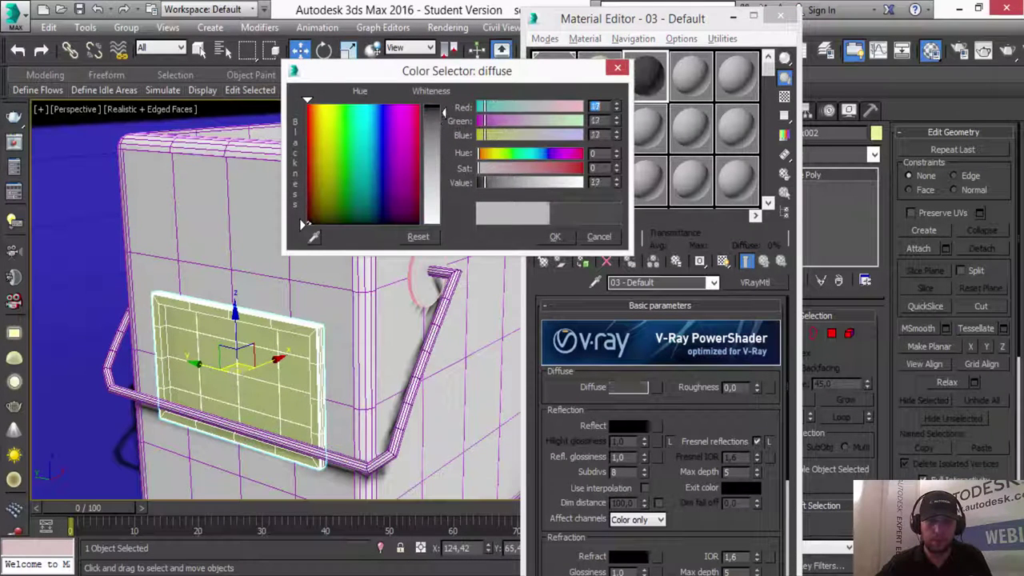
pyautogui.click(555, 238)
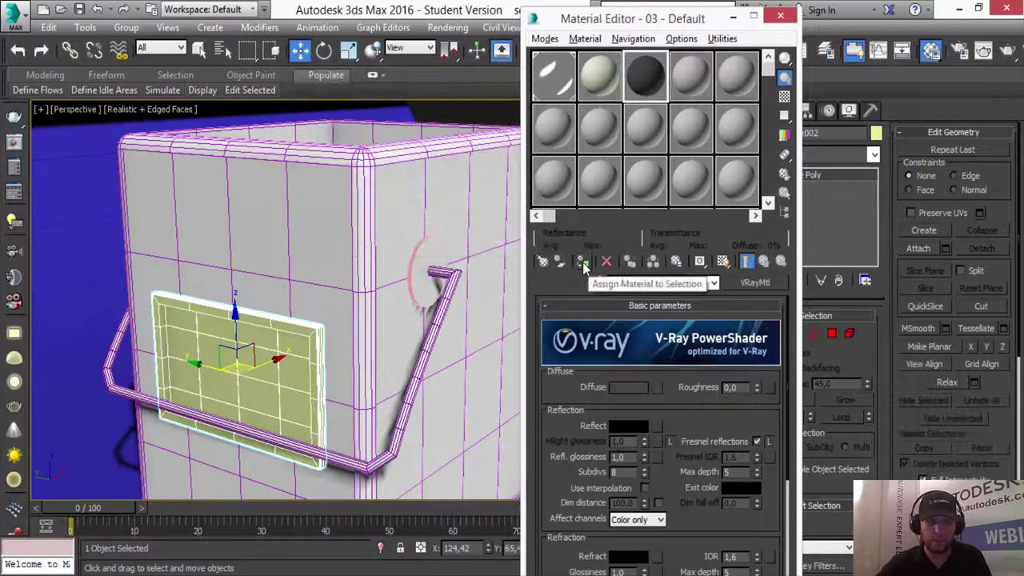
pyautogui.click(583, 264)
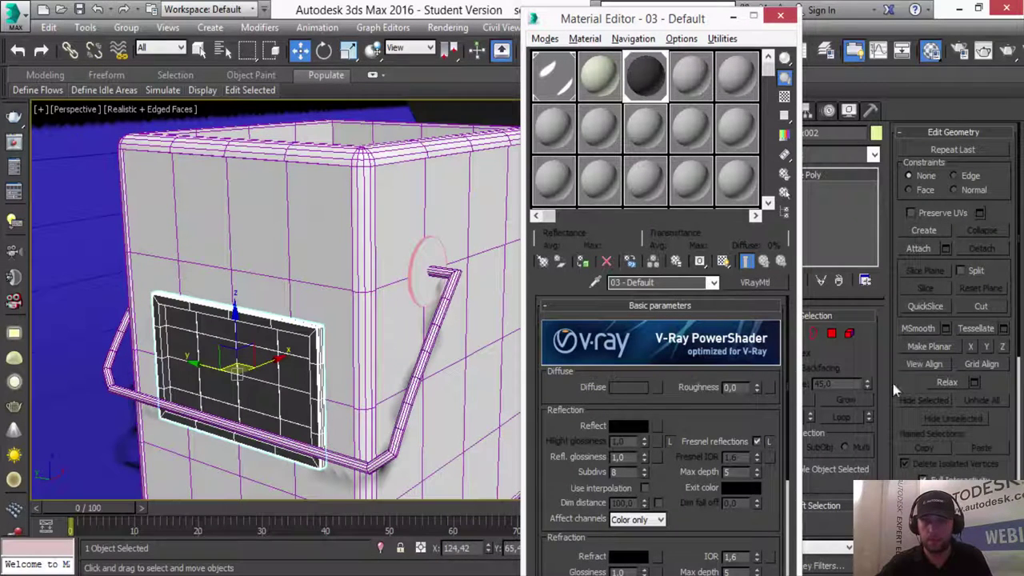
pyautogui.click(831, 335)
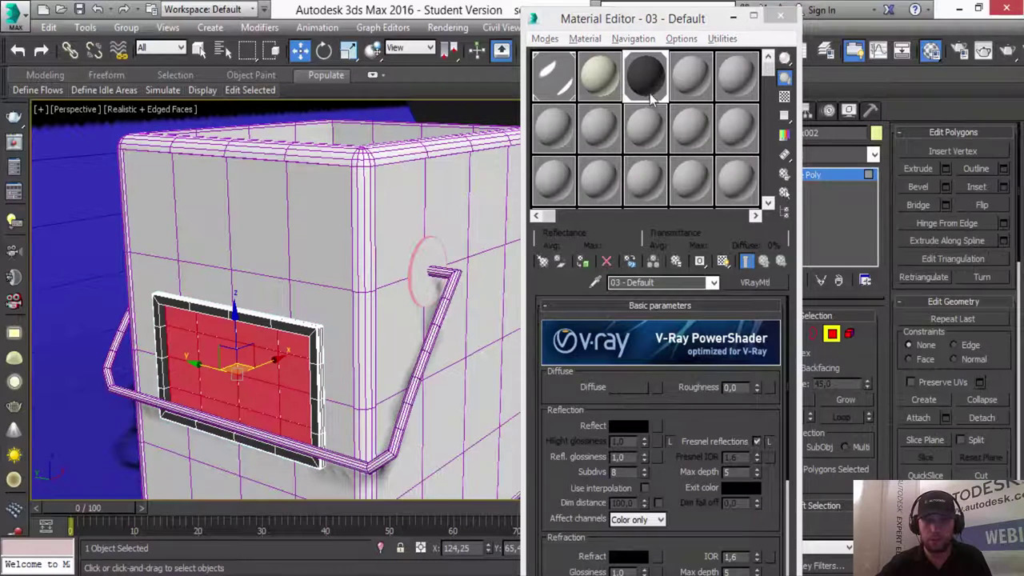
# Assign the etiket-2 textured 02 material to the inner faces, shown in the viewport.
pyautogui.doubleClick(607, 94)
pyautogui.click(374, 88)
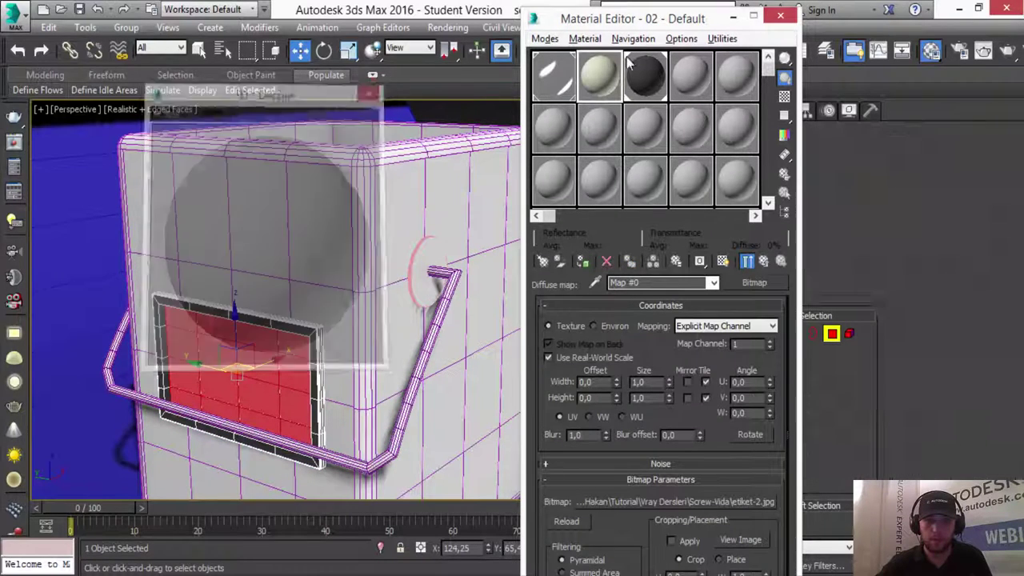
pyautogui.click(584, 265)
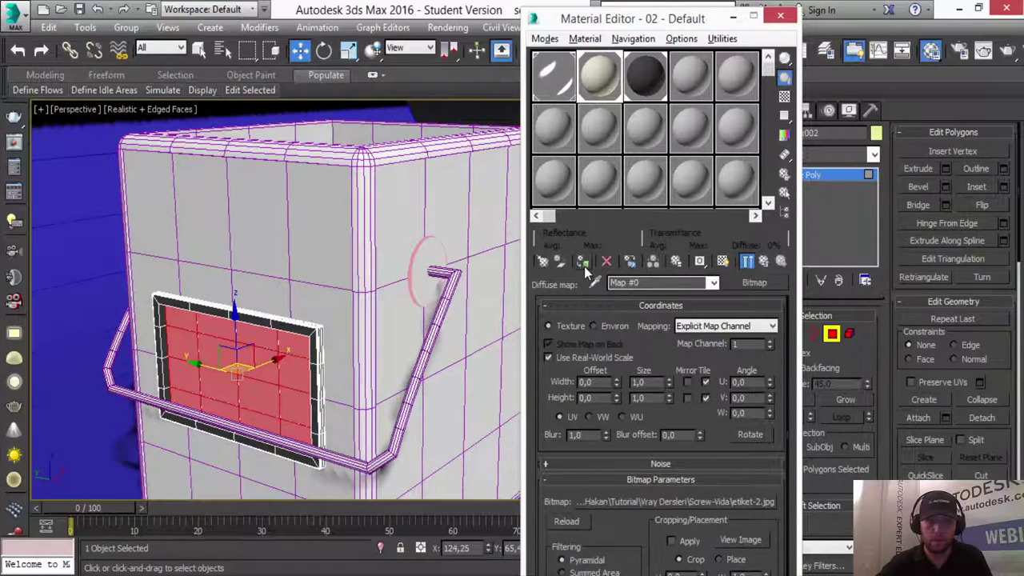
pyautogui.click(722, 262)
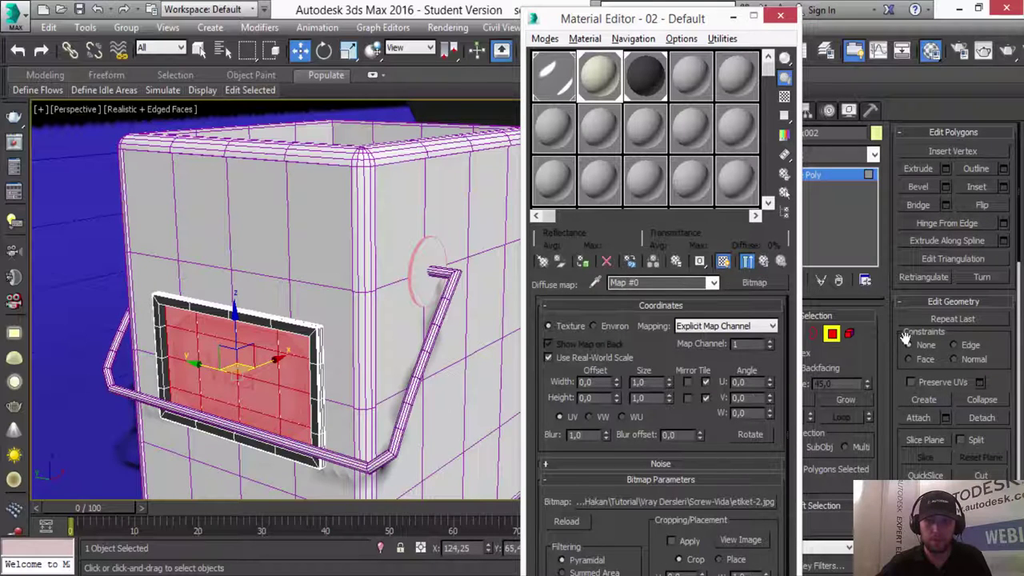
pyautogui.click(832, 335)
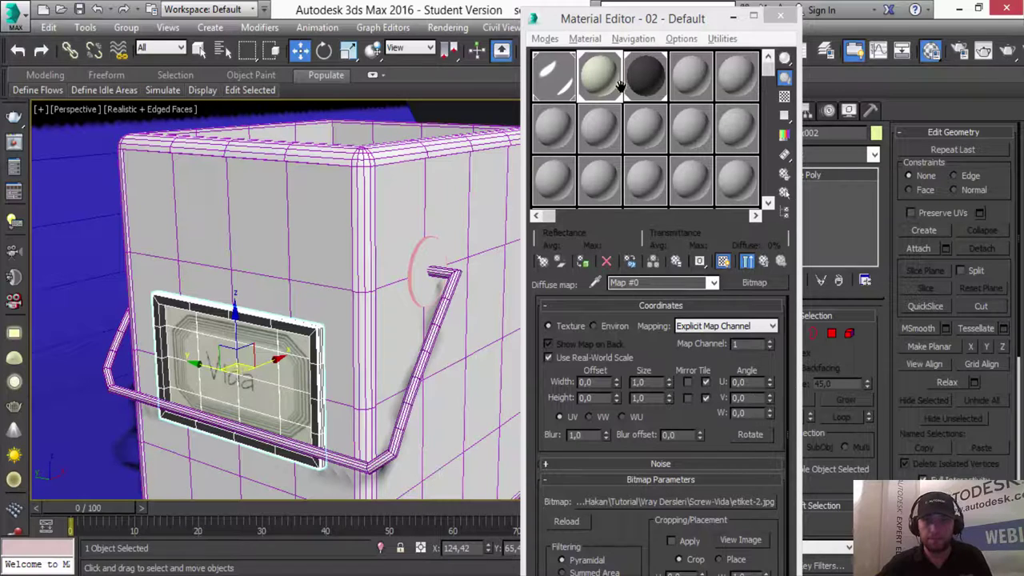
# Orbit out to the whole scene and select the curved Line001 backdrop.
pyautogui.click(733, 16)
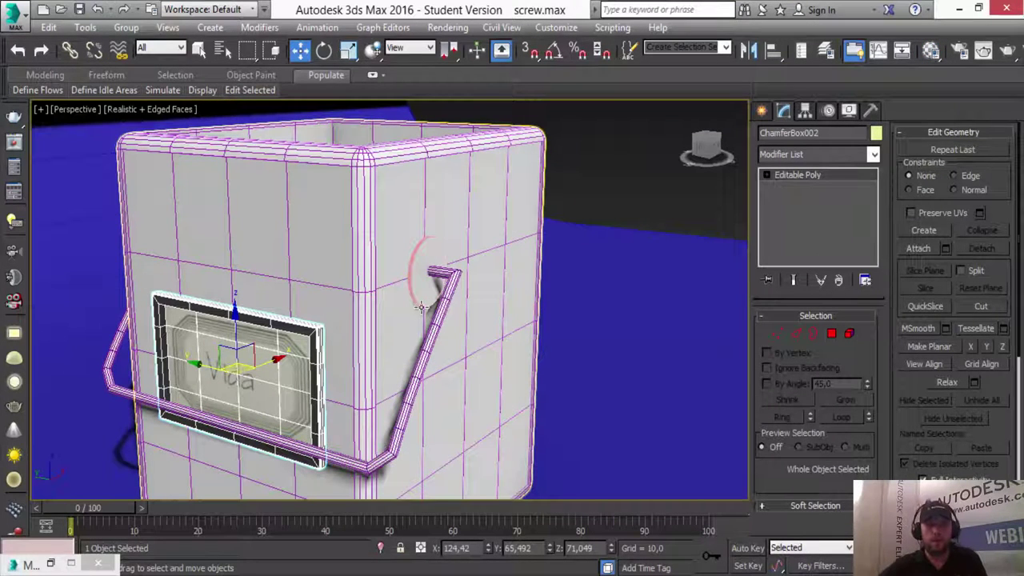
pyautogui.moveTo(411, 351)
pyautogui.keyDown('alt'); pyautogui.mouseDown(button='middle')
pyautogui.moveTo(509, 288)
pyautogui.moveTo(540, 368)
pyautogui.mouseUp(button='middle'); pyautogui.keyUp('alt')
pyautogui.scroll(-3, 507, 288)
pyautogui.scroll(-2, 508, 290)
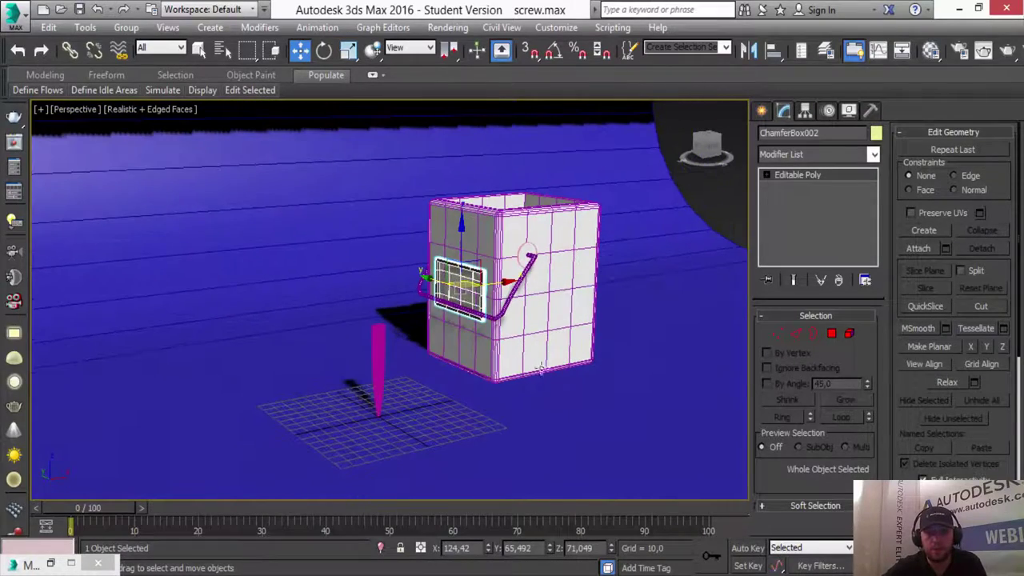
pyautogui.click(549, 434)
pyautogui.moveTo(496, 411); pyautogui.dragTo(562, 391, button='middle')
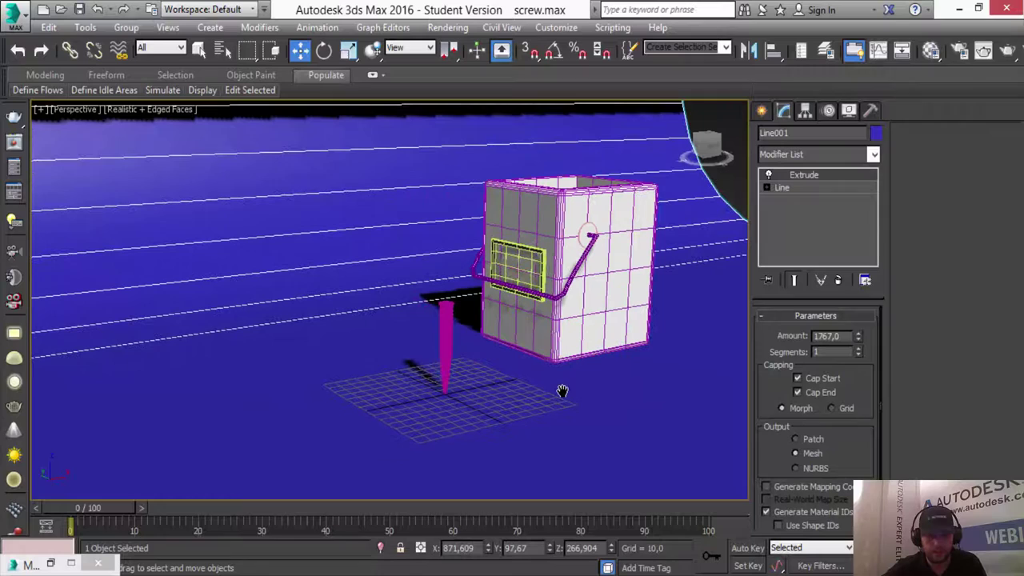
# Make slot 4 a VRayMtl with a pale cream diffuse colour.
pyautogui.press('m')
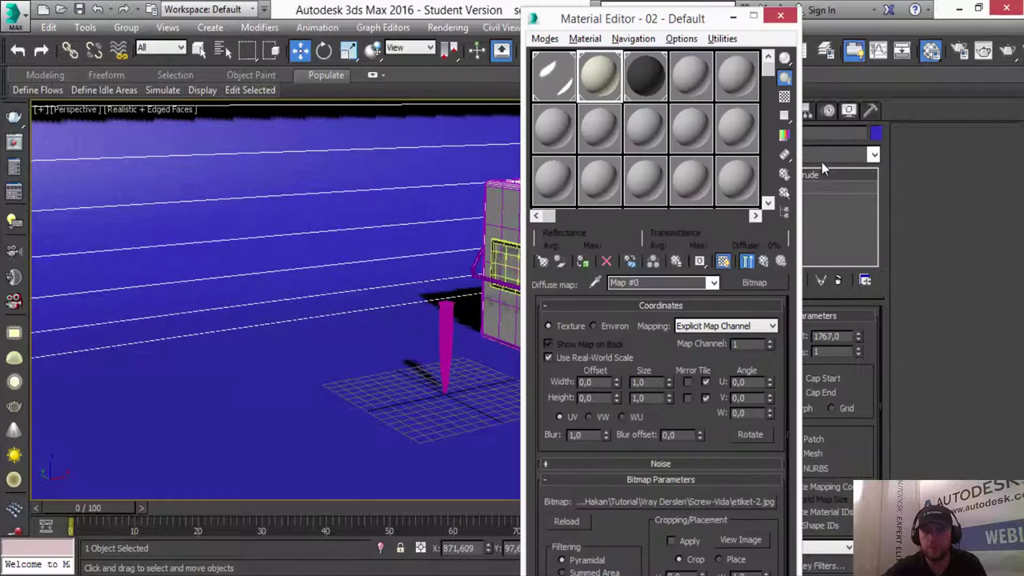
pyautogui.click(694, 83)
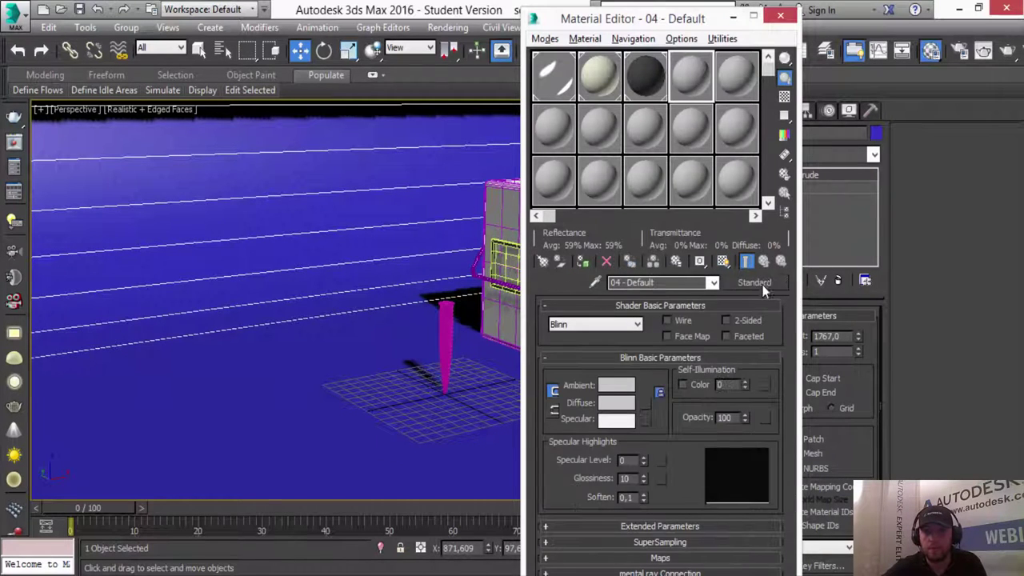
pyautogui.click(755, 283)
pyautogui.doubleClick(409, 284)
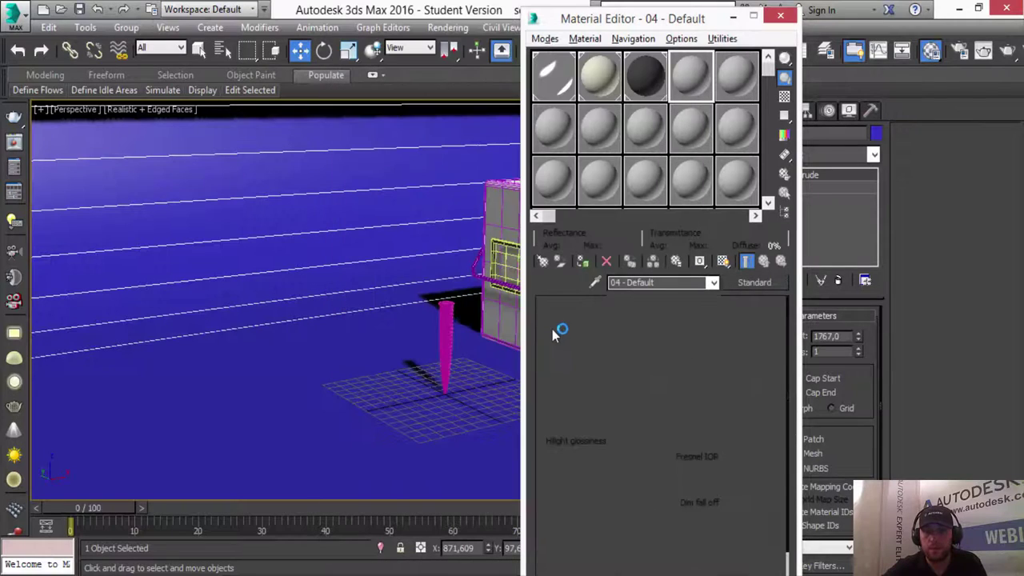
pyautogui.click(631, 390)
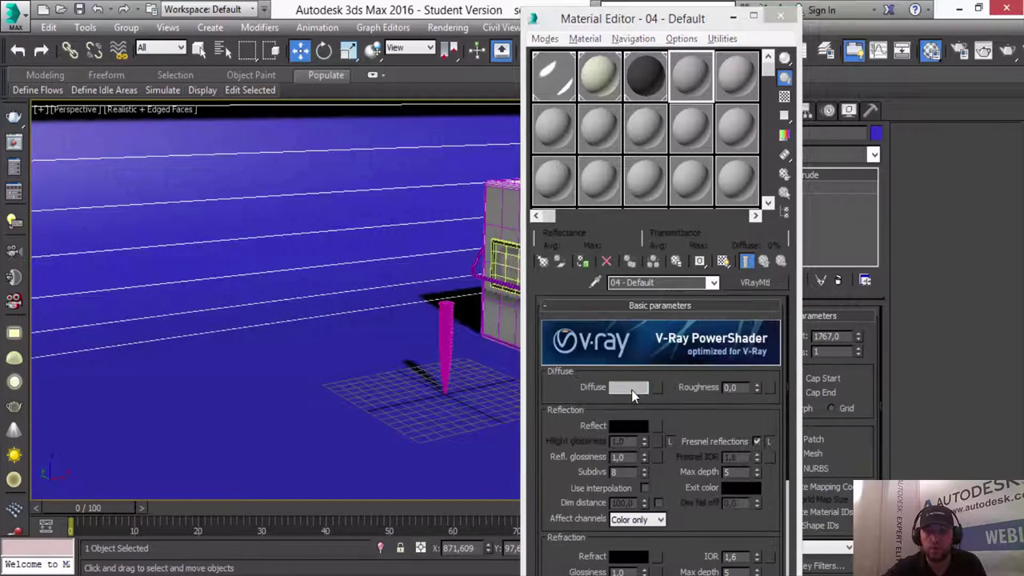
pyautogui.click(316, 204)
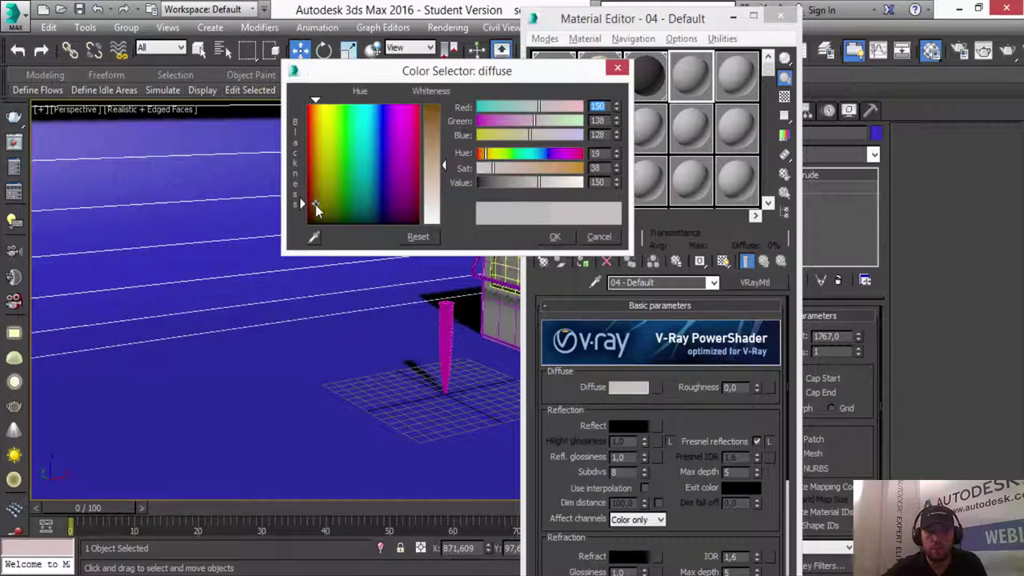
pyautogui.moveTo(323, 206); pyautogui.dragTo(318, 103)
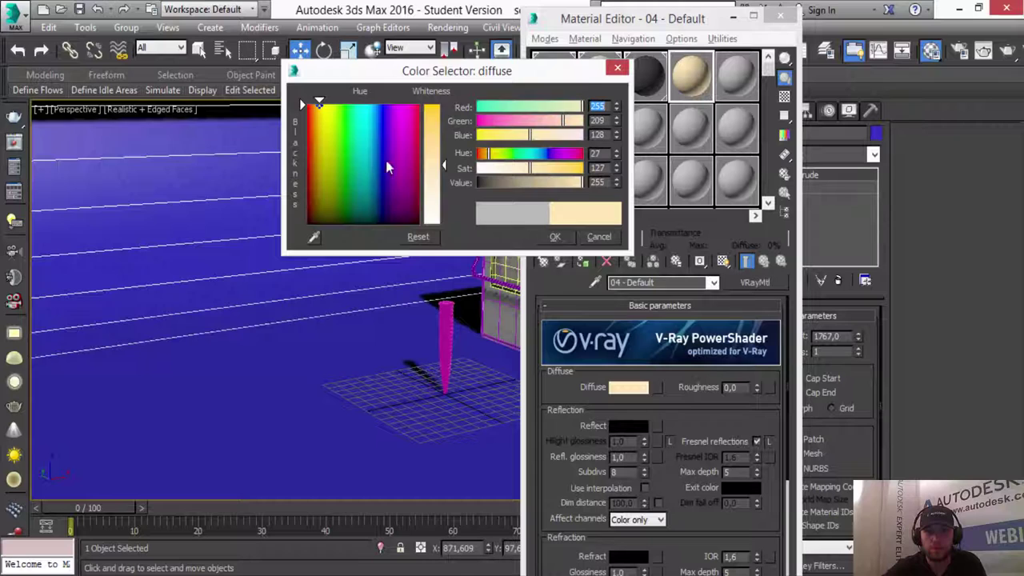
pyautogui.moveTo(320, 102); pyautogui.dragTo(321, 101)
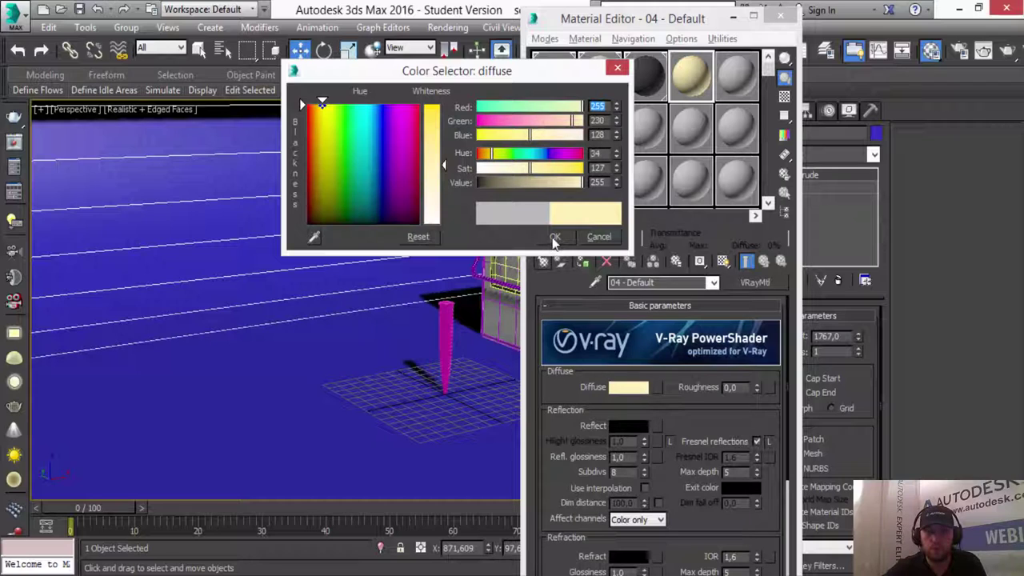
pyautogui.moveTo(444, 165); pyautogui.dragTo(444, 179)
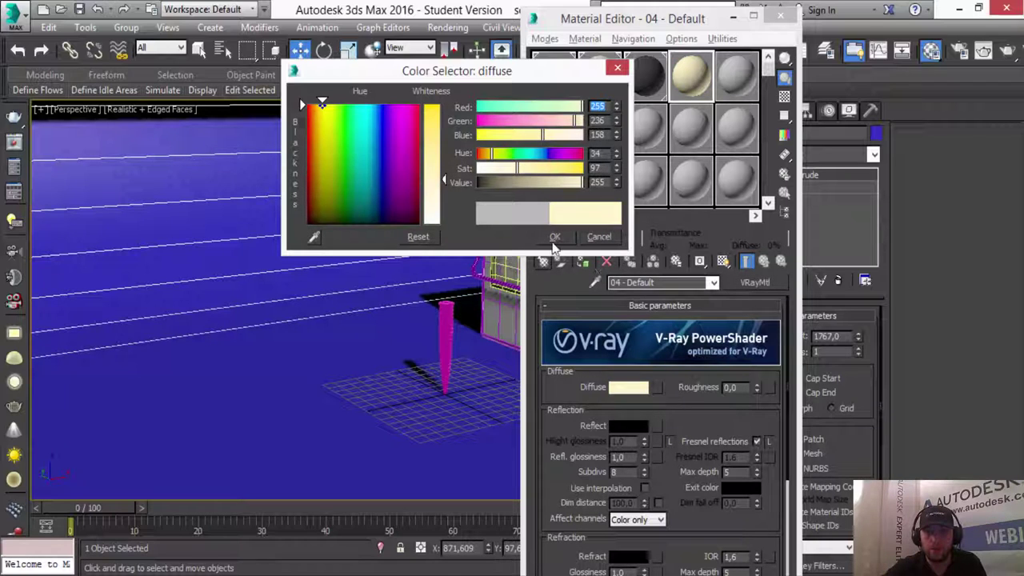
pyautogui.click(554, 237)
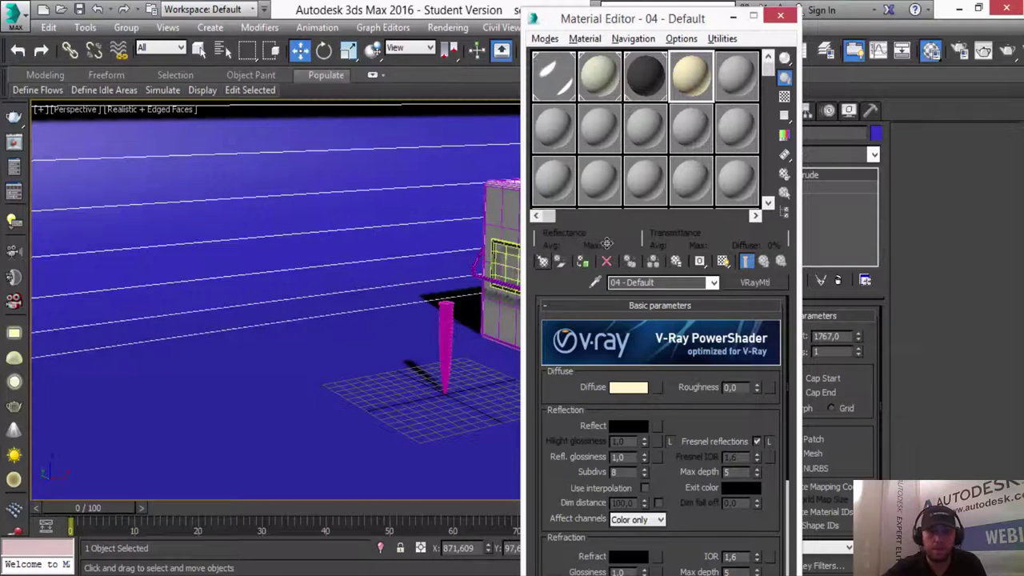
# Assign the cream material to the Line001 floor and name it zemin.
pyautogui.click(583, 263)
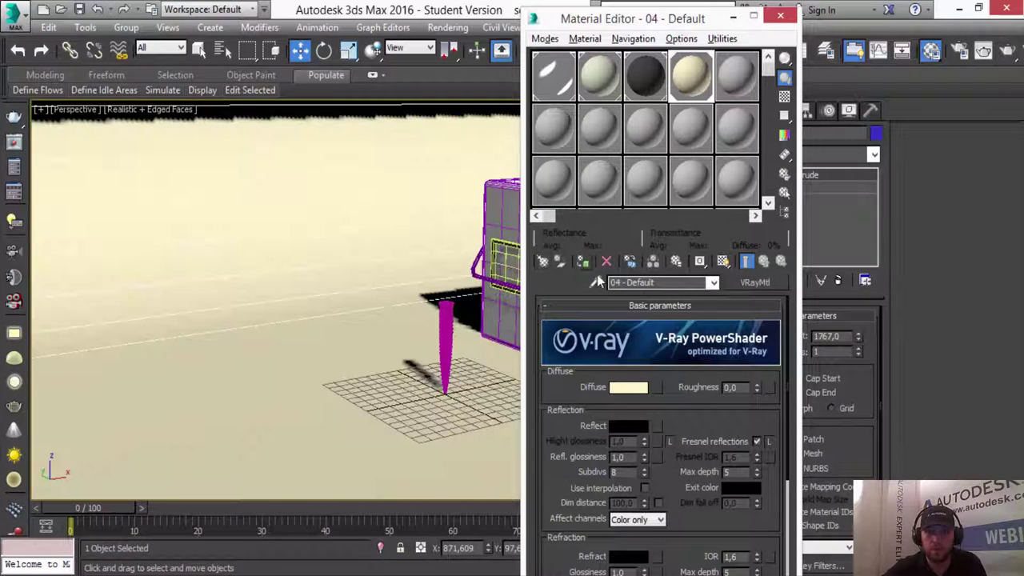
pyautogui.click(672, 285)
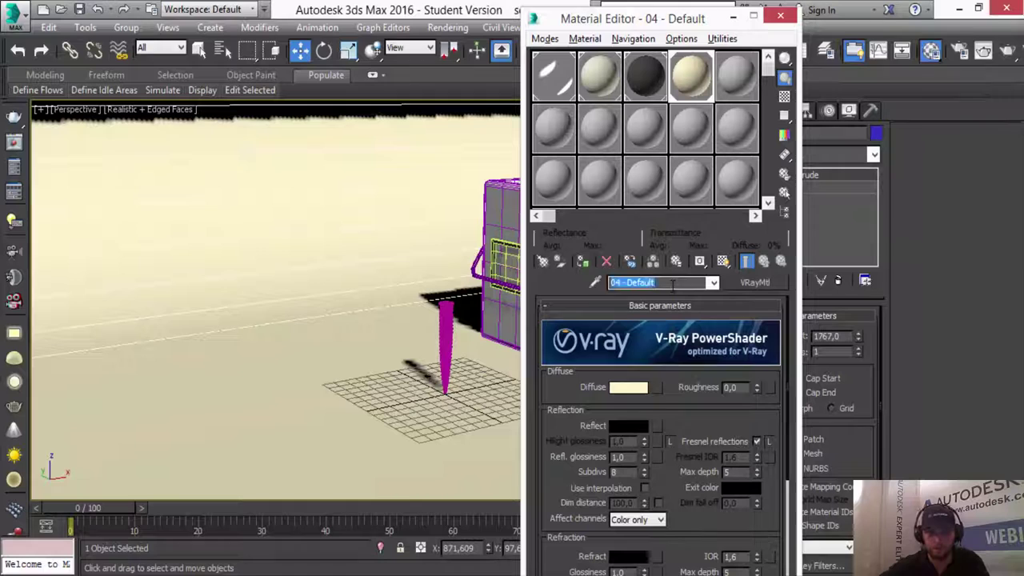
pyautogui.write('zemin')
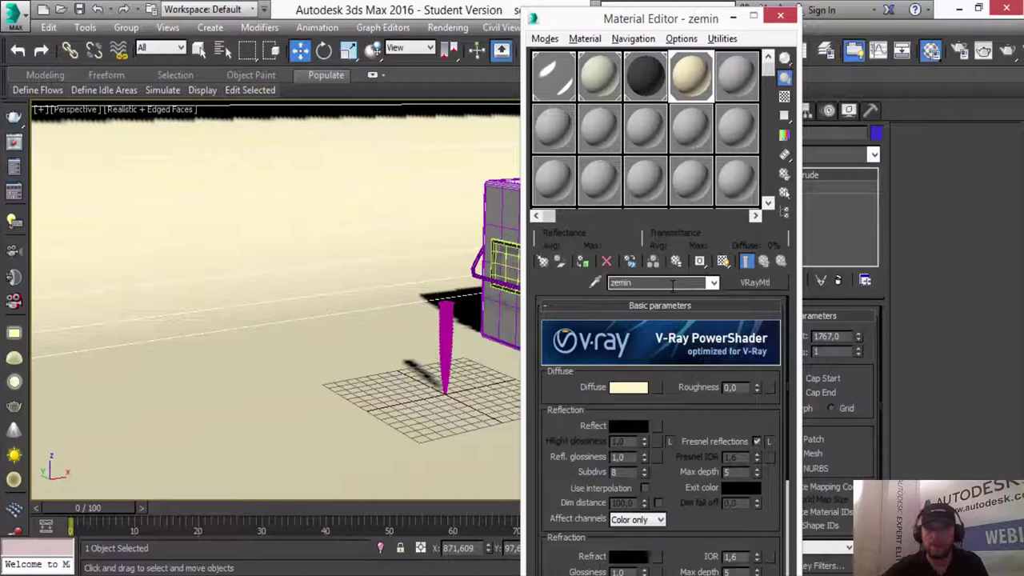
pyautogui.click(734, 17)
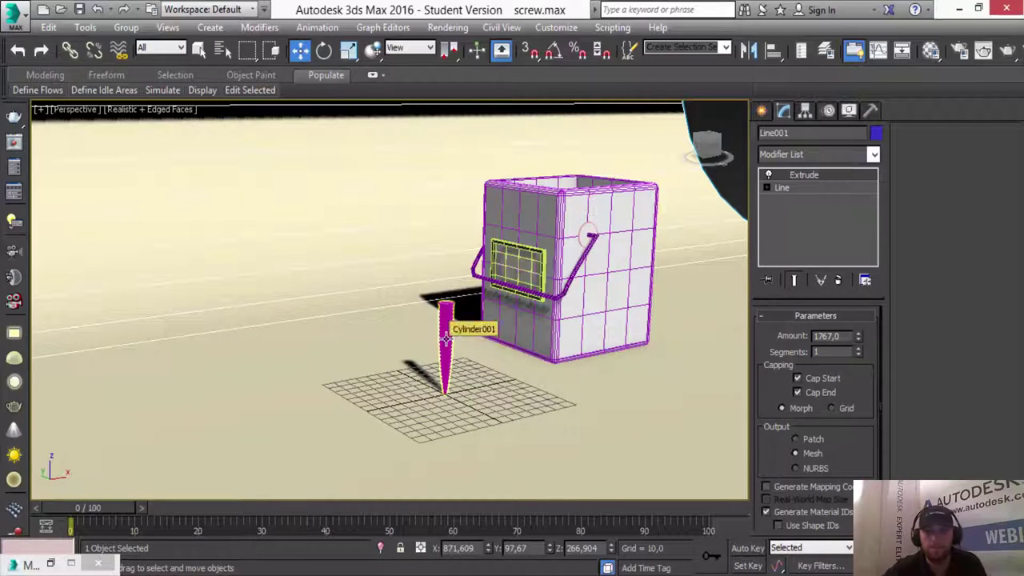
# Set the perspective view to Clay shading and rotate the screw about 86° onto its side.
pyautogui.click(445, 334)
pyautogui.rightClick(318, 56)
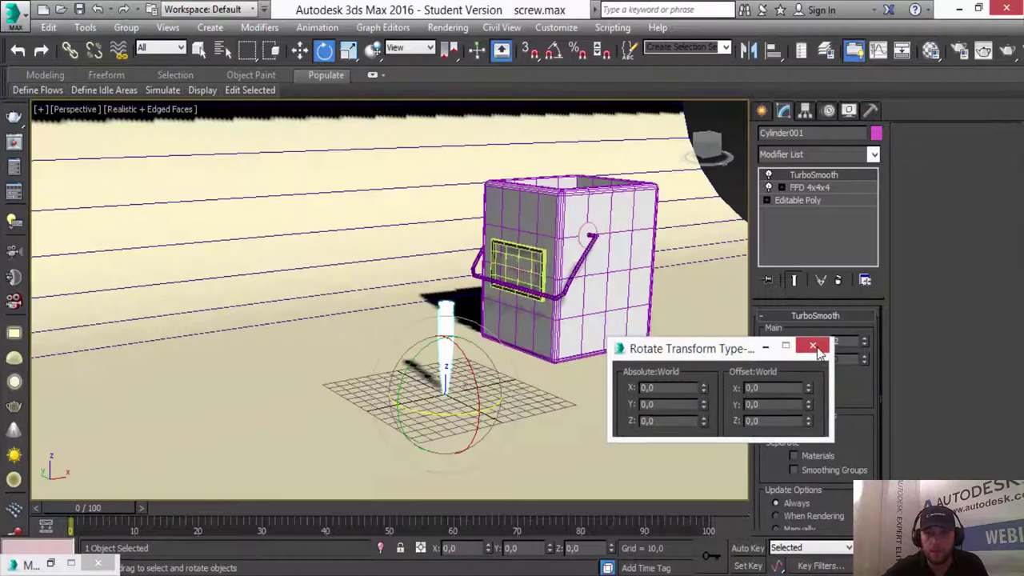
pyautogui.click(813, 346)
pyautogui.click(156, 109)
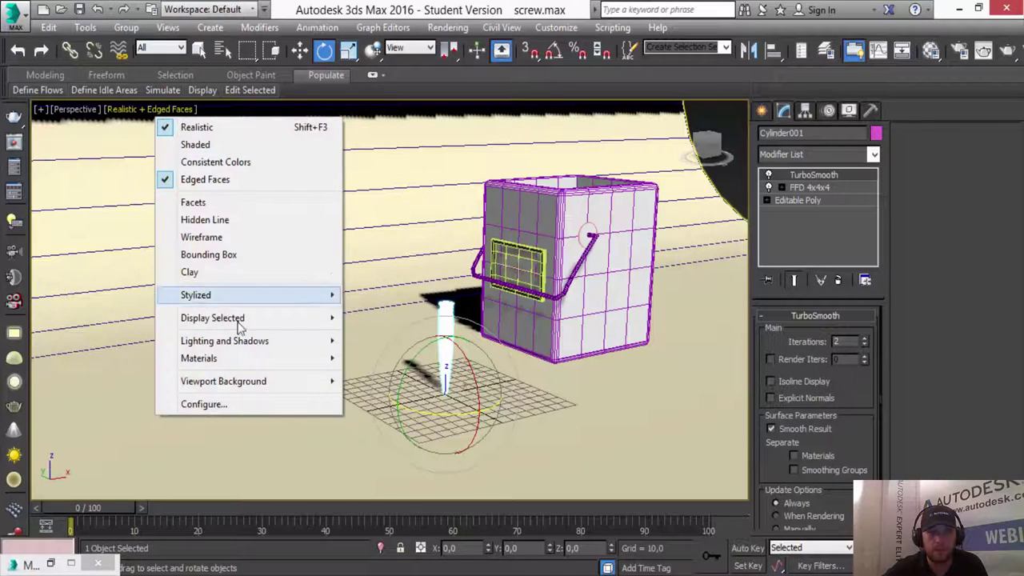
pyautogui.click(192, 272)
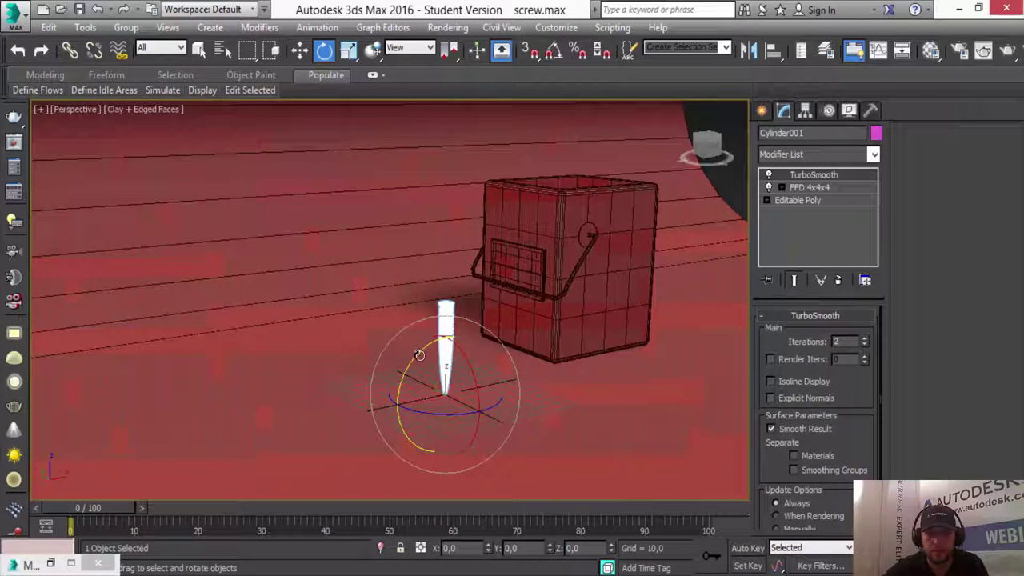
pyautogui.moveTo(419, 355); pyautogui.dragTo(541, 293)
# In the maximized Front view, raise the screw slightly so it sits on the floor.
pyautogui.hotkey('alt', 'w')
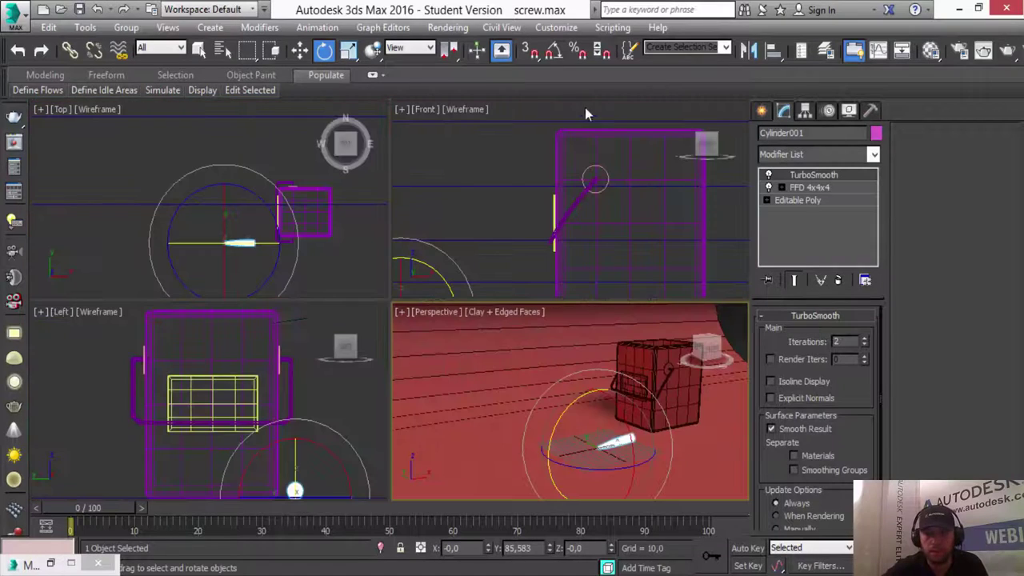
pyautogui.rightClick(557, 261)
pyautogui.press('z')
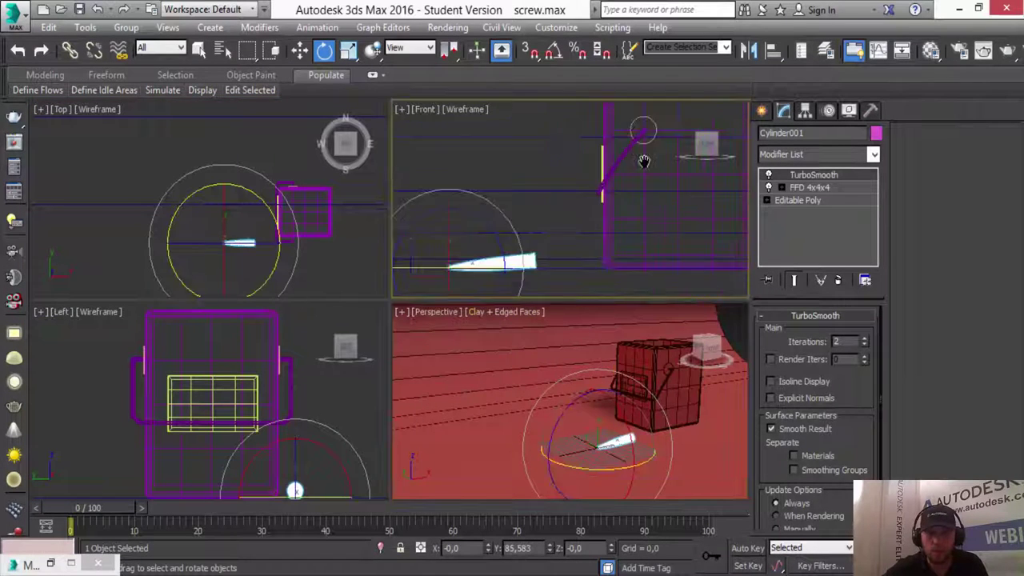
pyautogui.hotkey('alt', 'w')
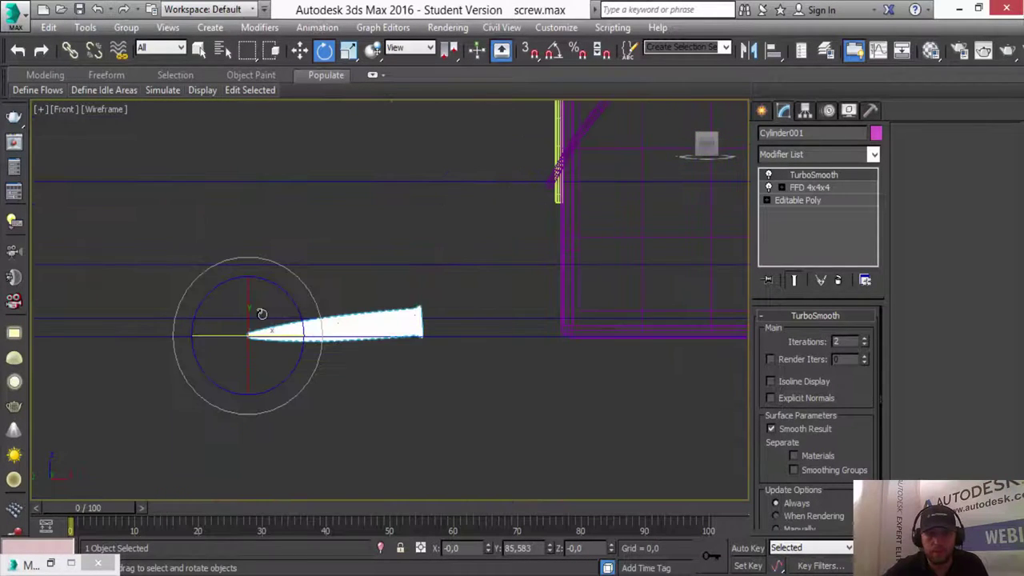
pyautogui.scroll(2, 359, 297)
pyautogui.scroll(2, 361, 326)
pyautogui.press('w')
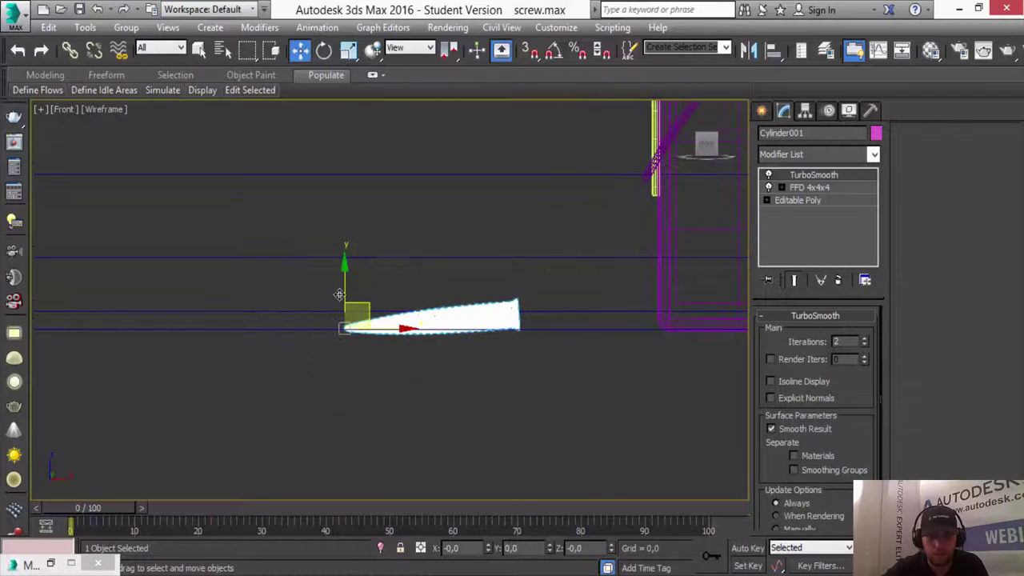
pyautogui.moveTo(344, 280); pyautogui.dragTo(344, 276)
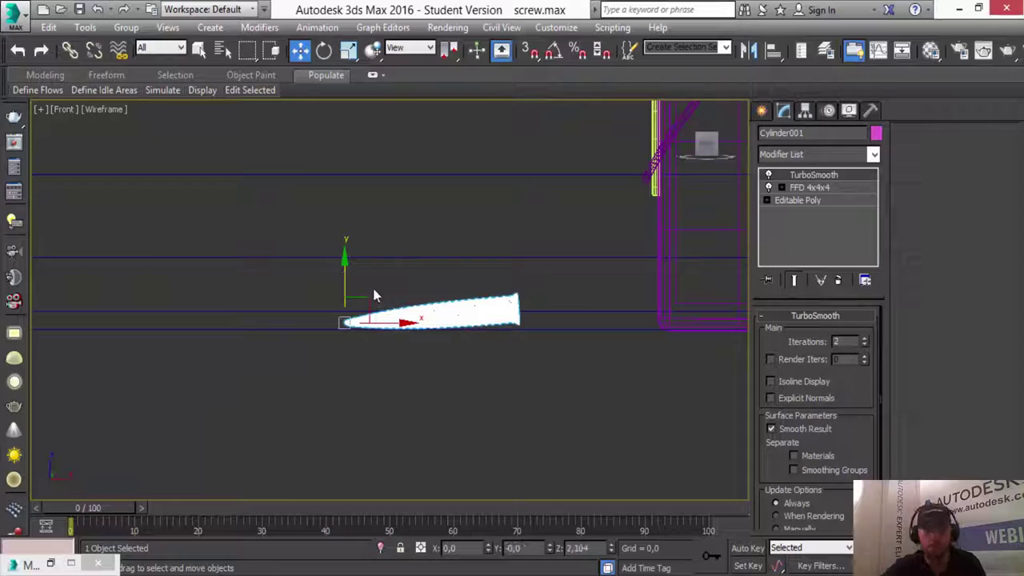
# In the maximized Top view, Shift-drag the screw to start an instanced copy.
pyautogui.hotkey('alt', 'w')
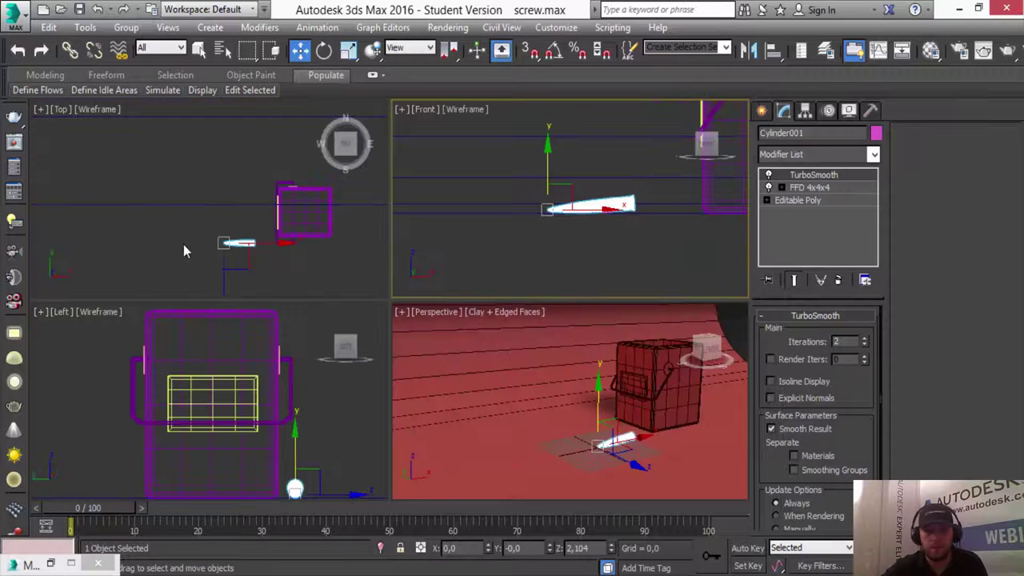
pyautogui.rightClick(176, 201)
pyautogui.hotkey('alt', 'w')
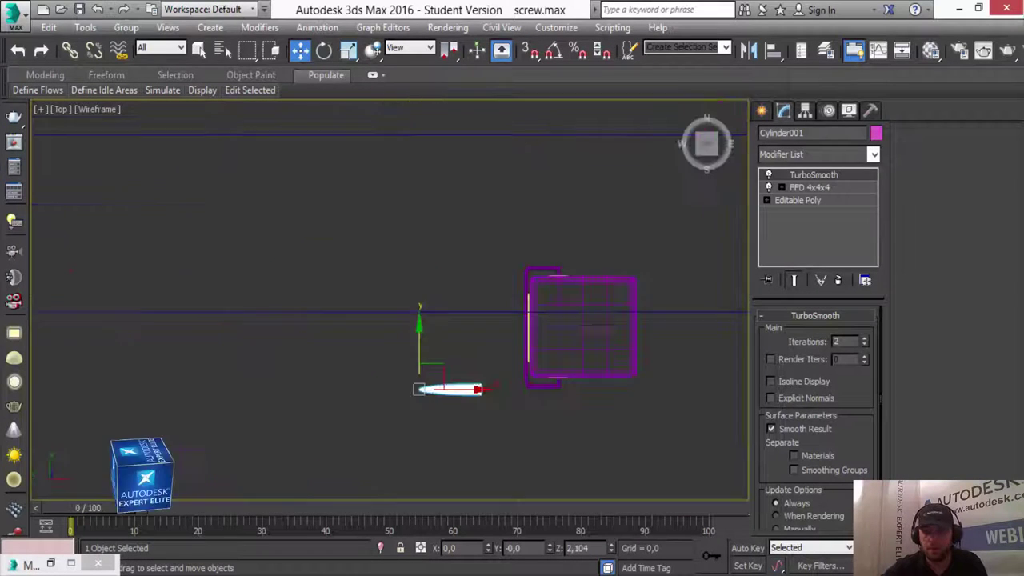
pyautogui.moveTo(401, 303); pyautogui.dragTo(428, 342, button='middle')
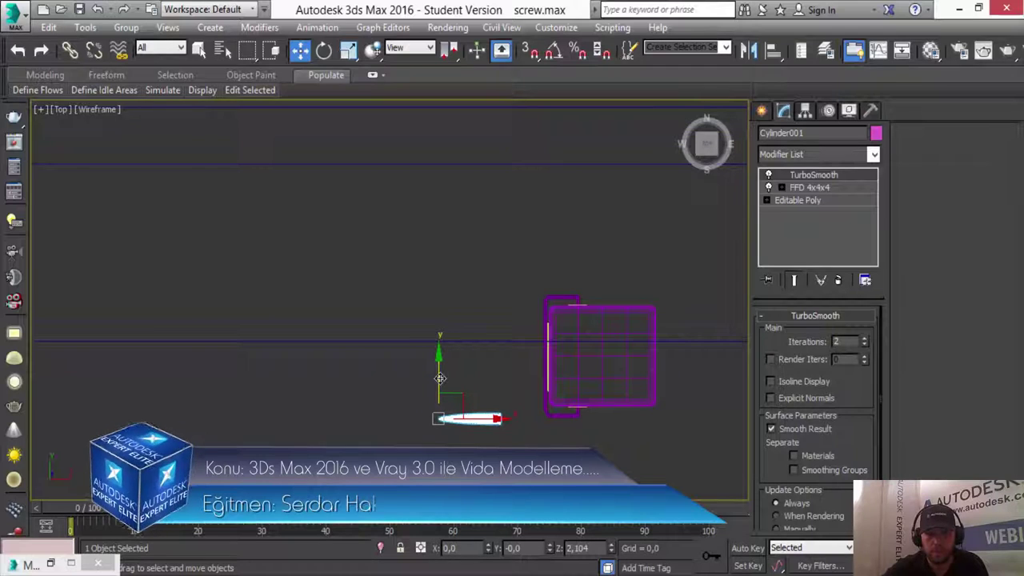
pyautogui.keyDown('shift'); pyautogui.moveTo(440, 380); pyautogui.dragTo(438, 363); pyautogui.keyUp('shift')
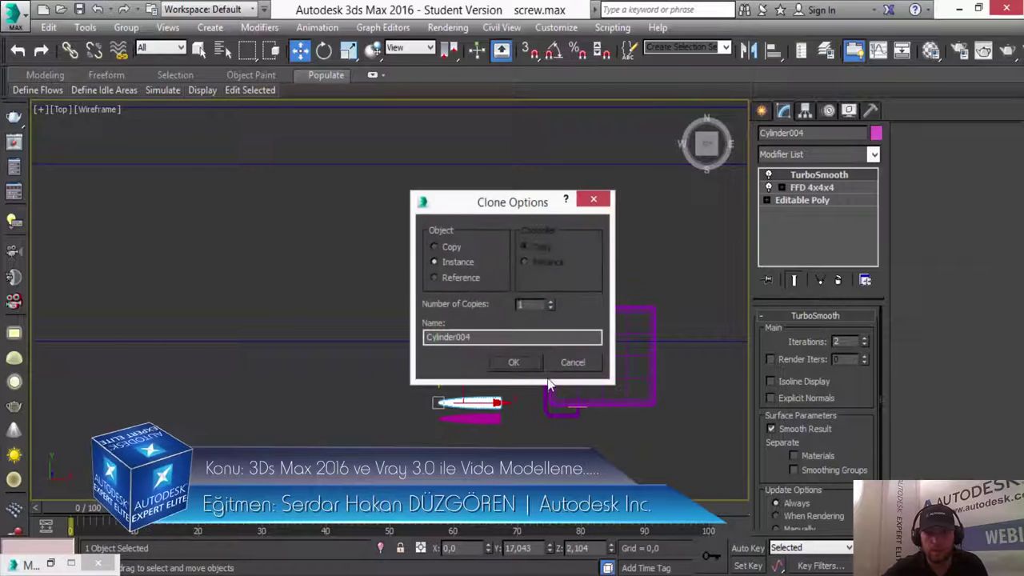
# Confirm the instance copy, turn it to a diagonal angle and shift it down-right.
pyautogui.press('Return')
pyautogui.press('e')
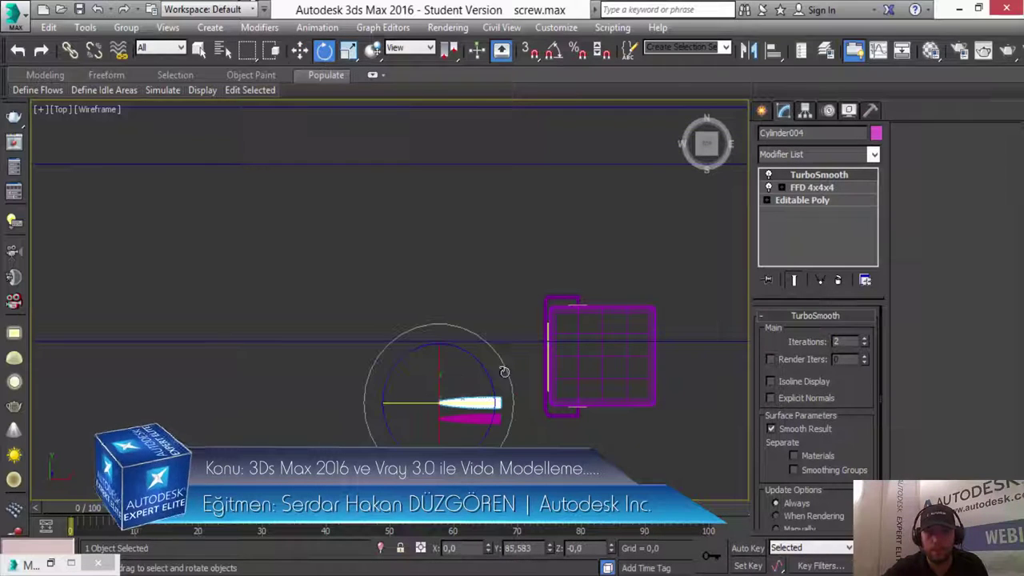
pyautogui.moveTo(502, 366); pyautogui.dragTo(469, 301)
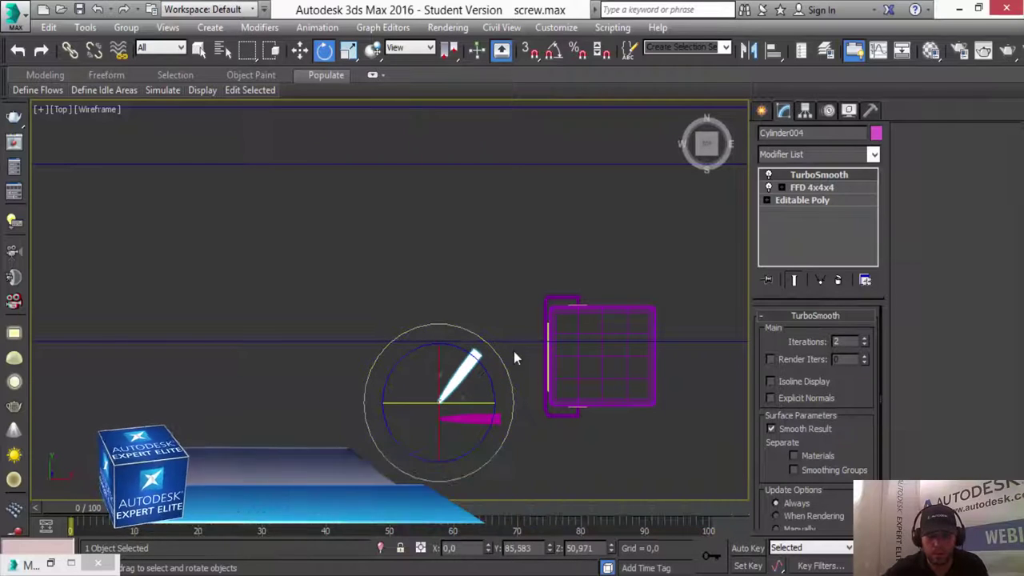
pyautogui.press('w')
pyautogui.moveTo(466, 387)
pyautogui.mouseDown()
pyautogui.moveTo(478, 421)
pyautogui.moveTo(445, 372)
pyautogui.mouseUp()
# Add another copy, turn it to point left and slide it beside the other screws.
pyautogui.click(513, 362)
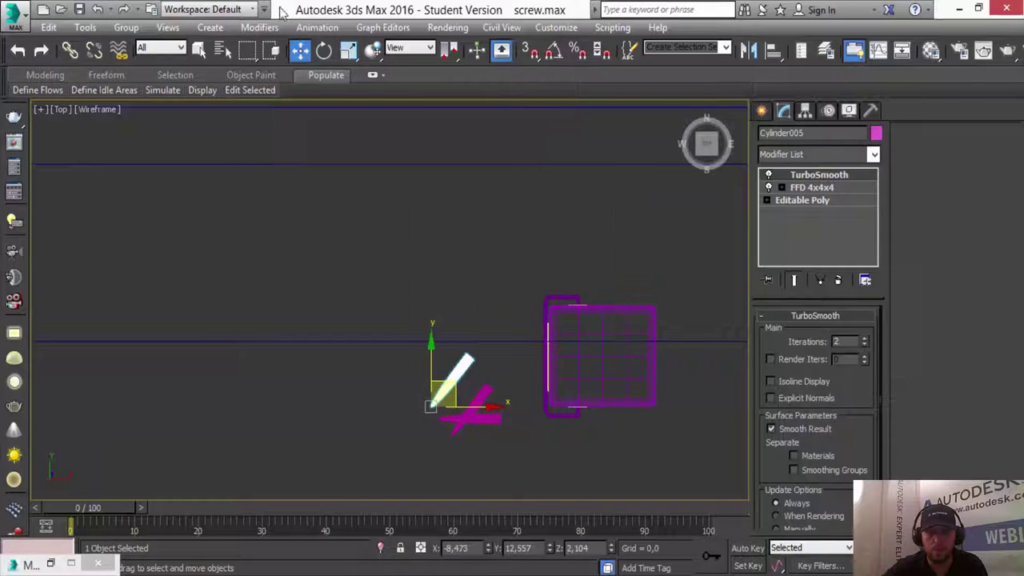
pyautogui.click(326, 55)
pyautogui.moveTo(493, 364)
pyautogui.mouseDown()
pyautogui.moveTo(435, 297)
pyautogui.moveTo(345, 280)
pyautogui.mouseUp()
pyautogui.press('w')
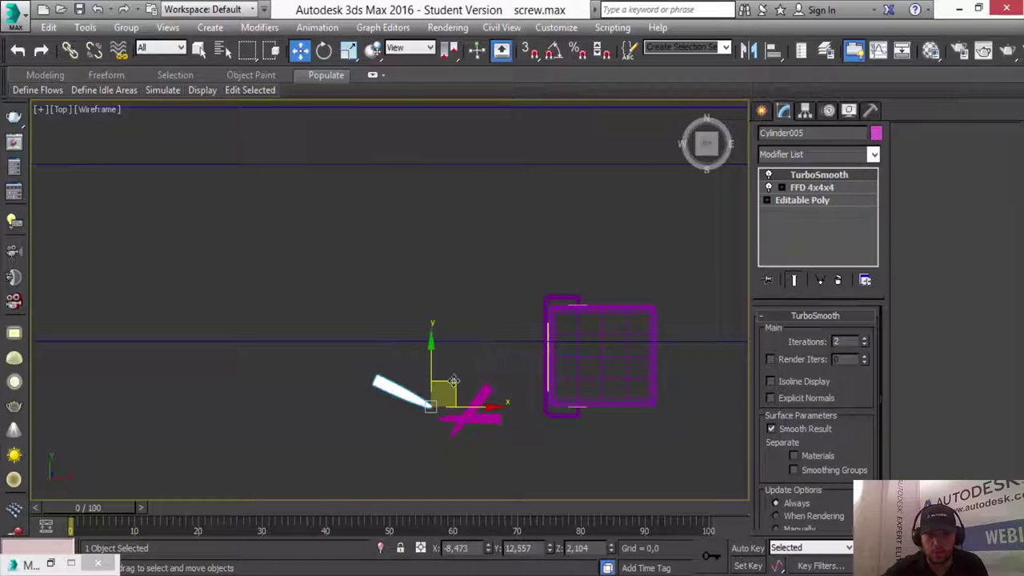
pyautogui.moveTo(454, 381); pyautogui.dragTo(511, 403)
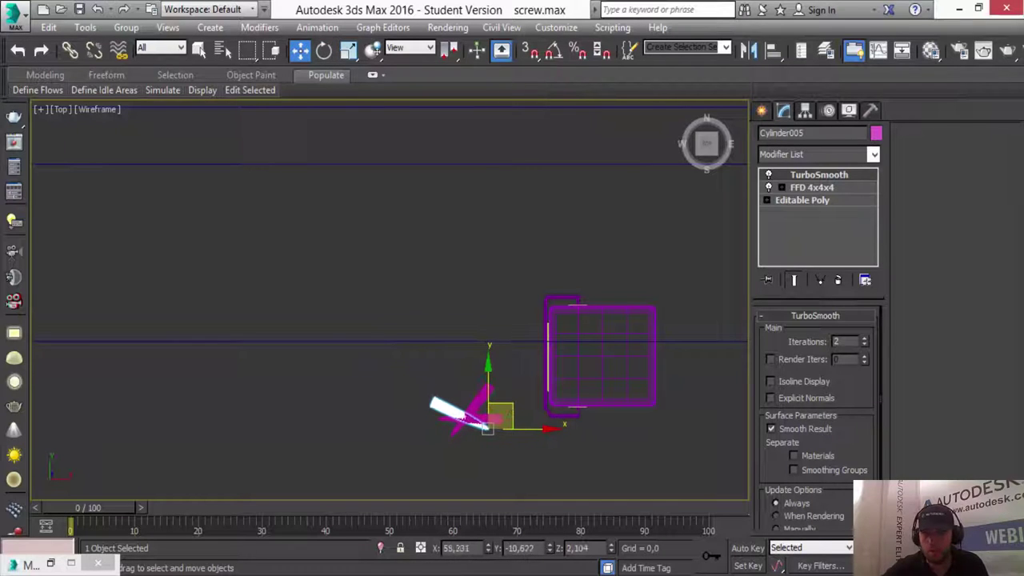
pyautogui.hotkey('alt', 'w')
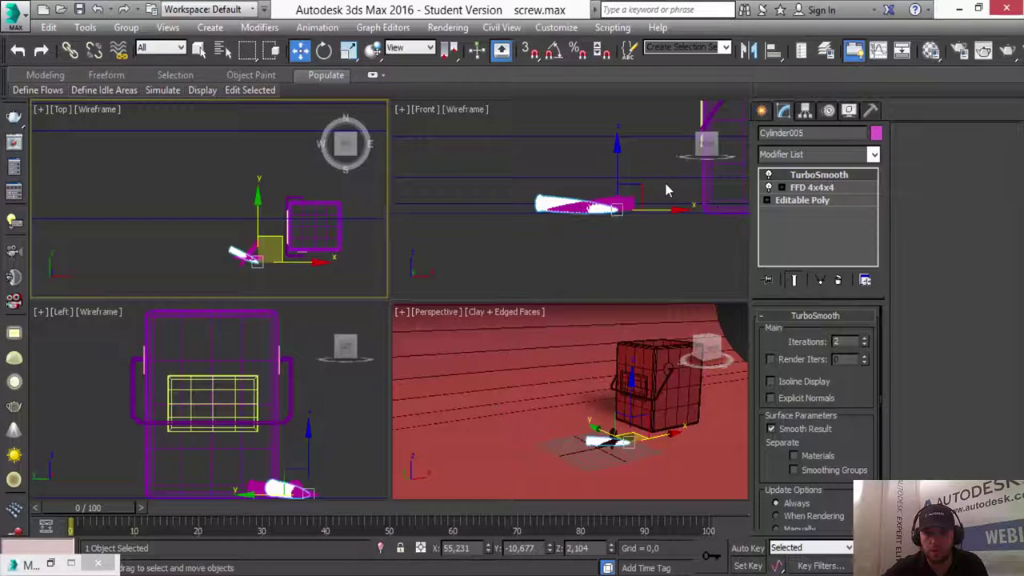
# In the Front view, tilt the screw copy flatter and raise it slightly.
pyautogui.hotkey('alt', 'w')
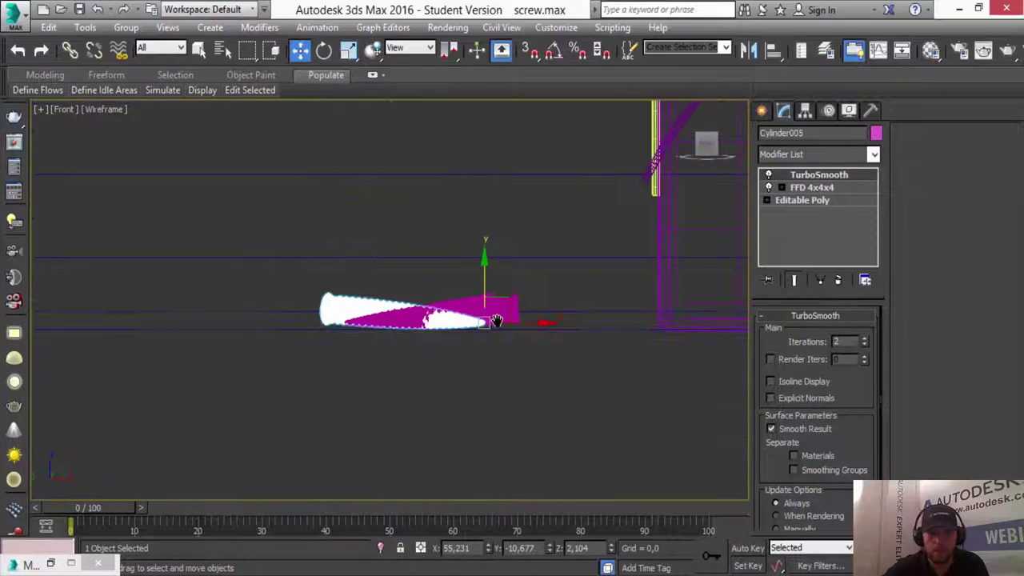
pyautogui.moveTo(488, 288); pyautogui.dragTo(543, 344, button='middle')
pyautogui.scroll(2, 543, 344)
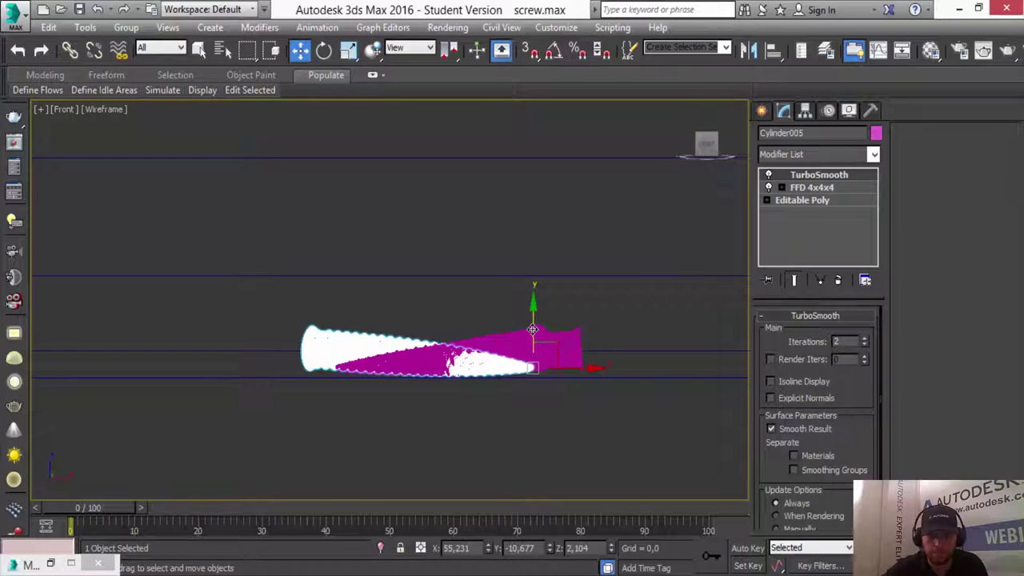
pyautogui.moveTo(532, 329); pyautogui.dragTo(517, 296)
pyautogui.click(324, 50)
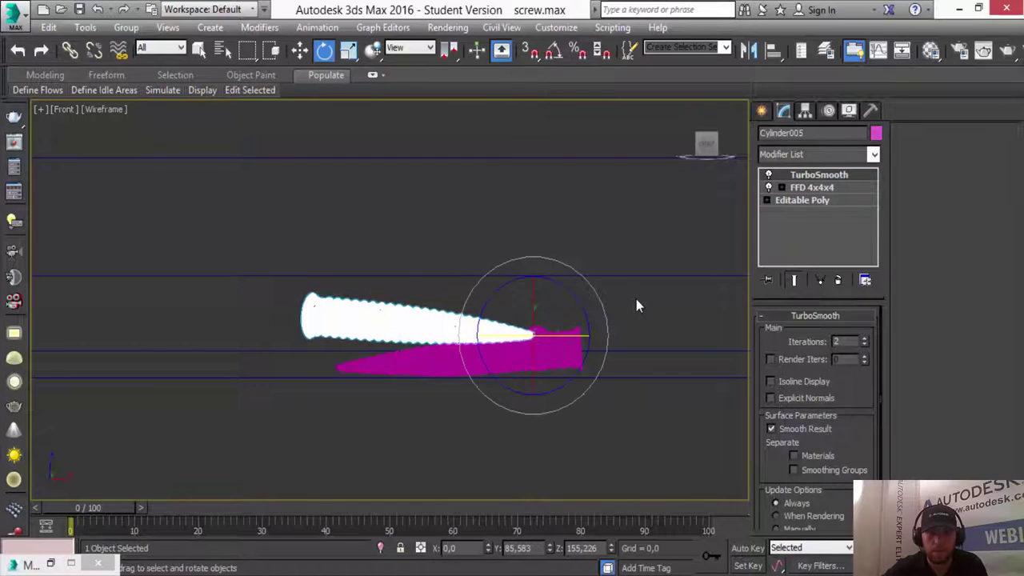
pyautogui.moveTo(600, 301); pyautogui.dragTo(588, 291)
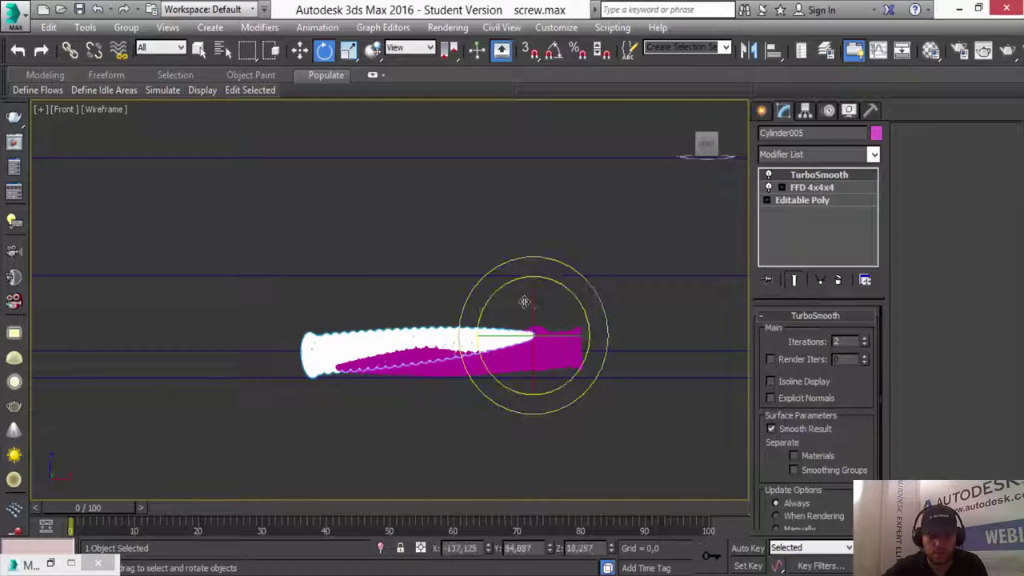
pyautogui.press('w')
pyautogui.moveTo(534, 286); pyautogui.dragTo(534, 270)
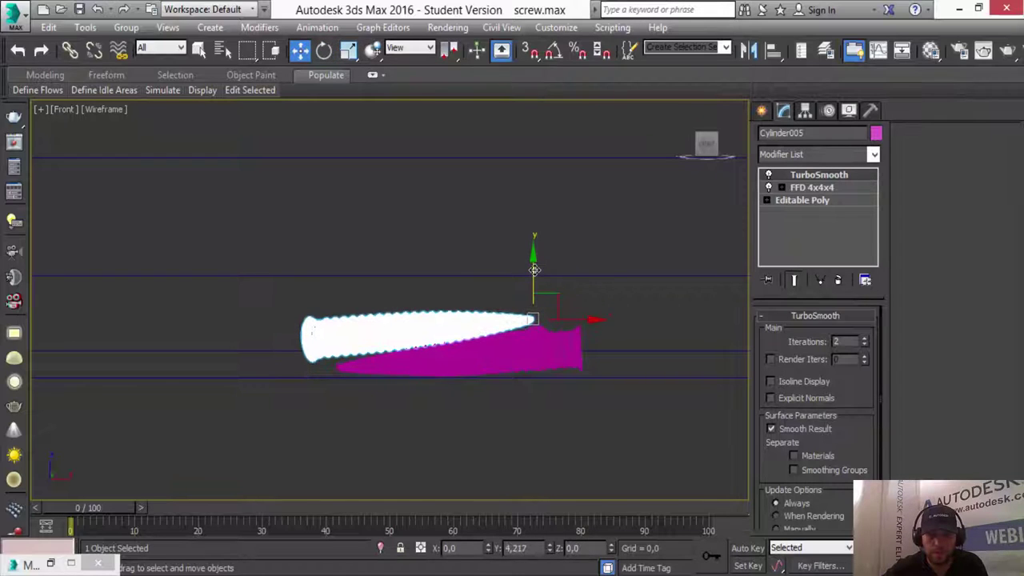
pyautogui.press('e')
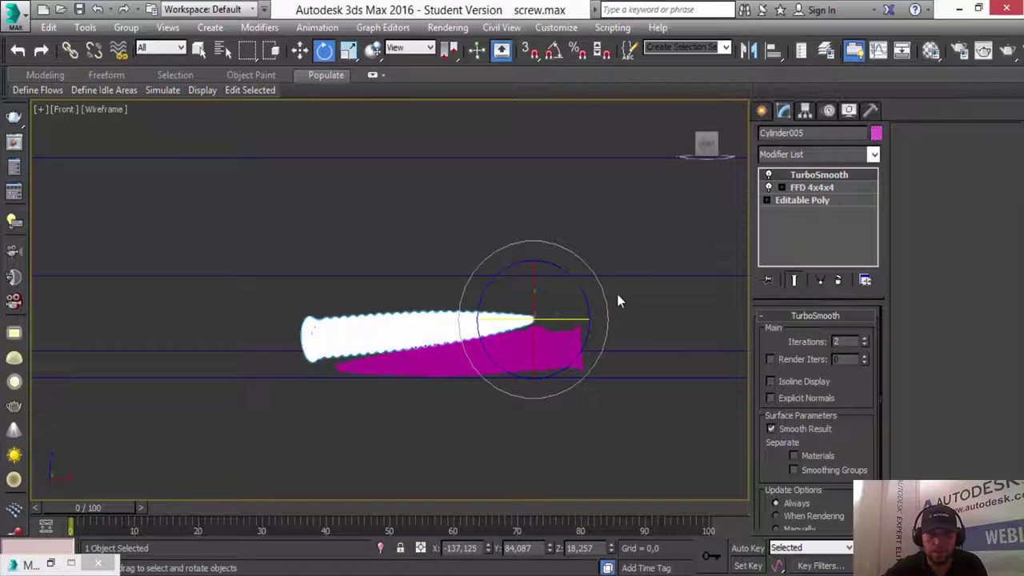
pyautogui.moveTo(605, 296)
pyautogui.mouseDown()
pyautogui.moveTo(600, 274)
pyautogui.moveTo(599, 286)
pyautogui.mouseUp()
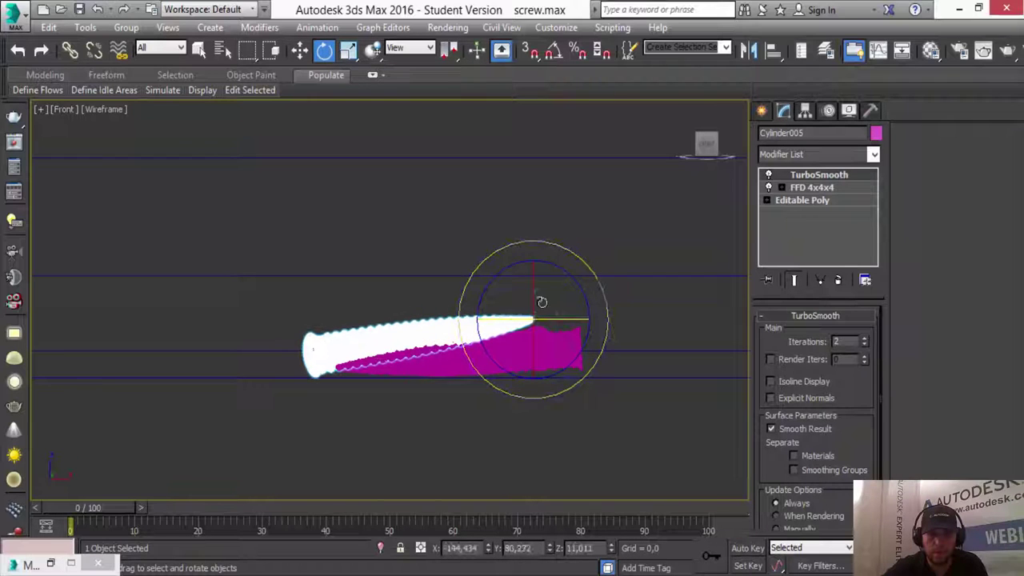
pyautogui.press('w')
pyautogui.moveTo(536, 288); pyautogui.dragTo(535, 286)
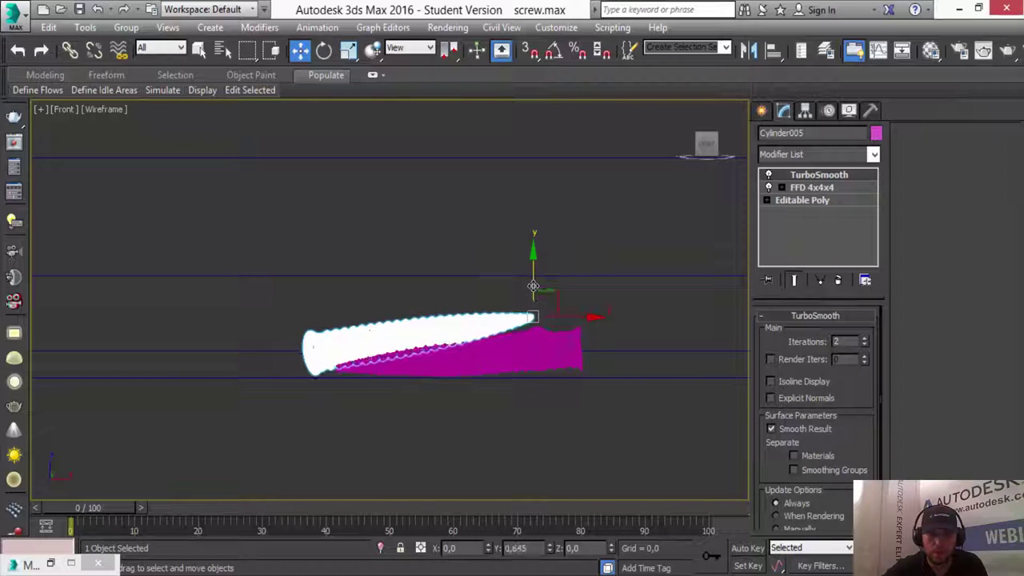
# Slide Cylinder001 right and tilt Cylinder004 up into a diagonal pose.
pyautogui.click(541, 355)
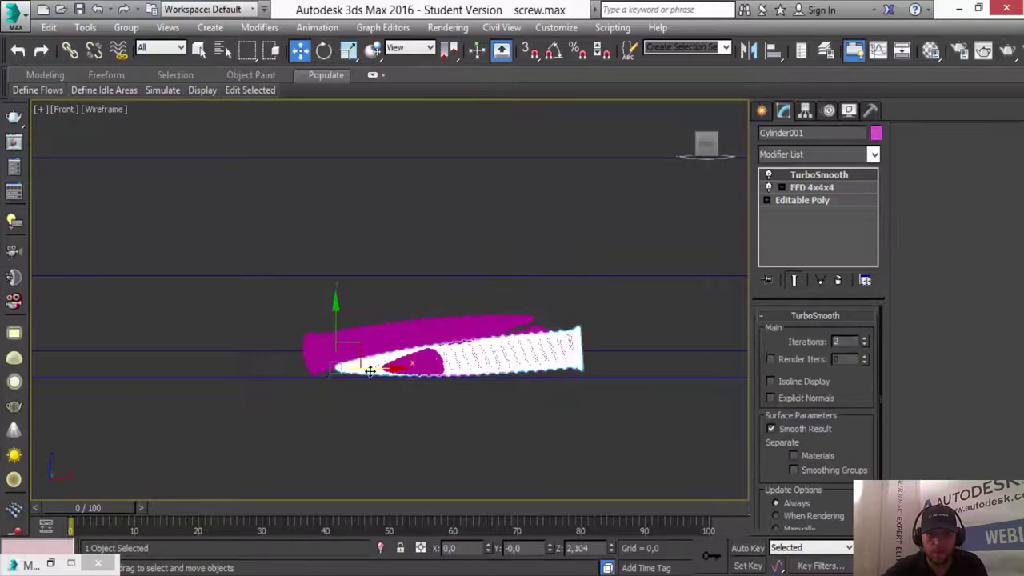
pyautogui.moveTo(370, 369); pyautogui.dragTo(405, 364)
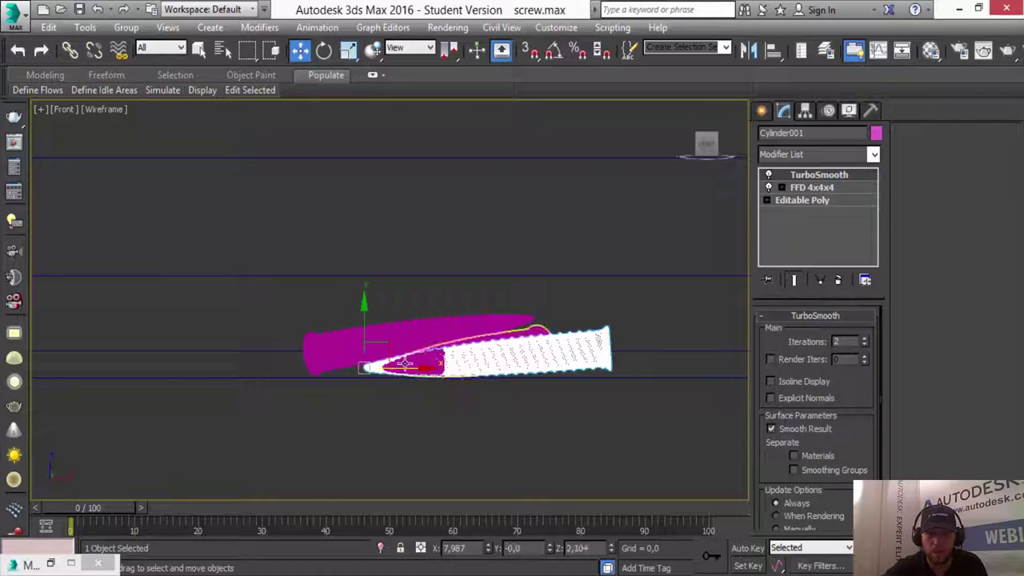
pyautogui.click(426, 361)
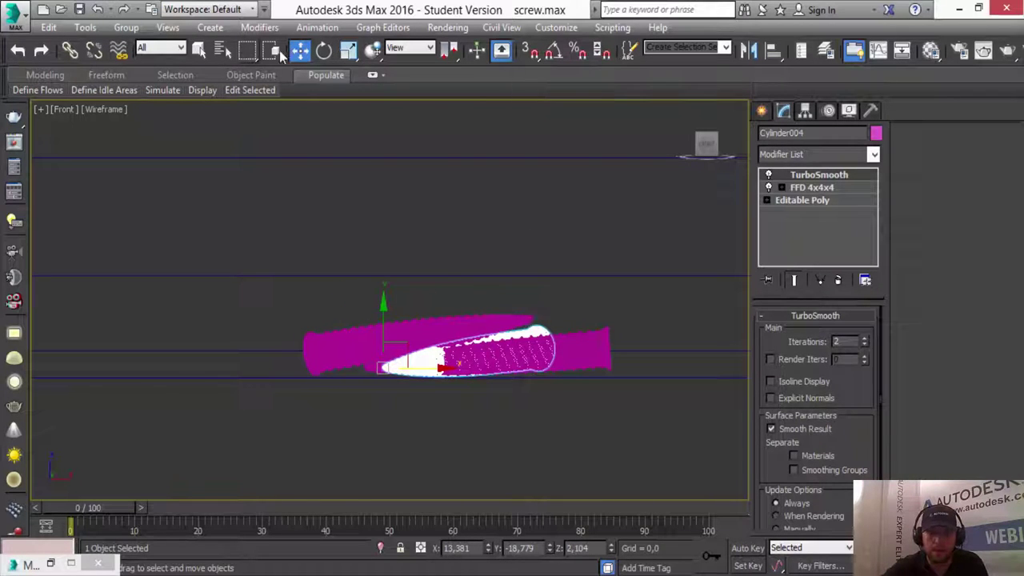
pyautogui.click(324, 50)
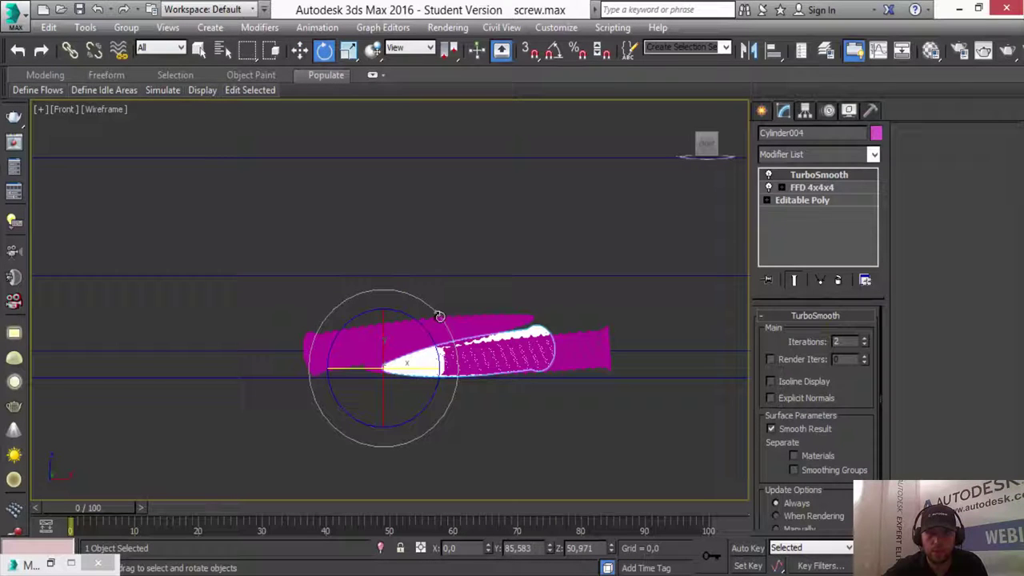
pyautogui.moveTo(439, 317); pyautogui.dragTo(402, 264)
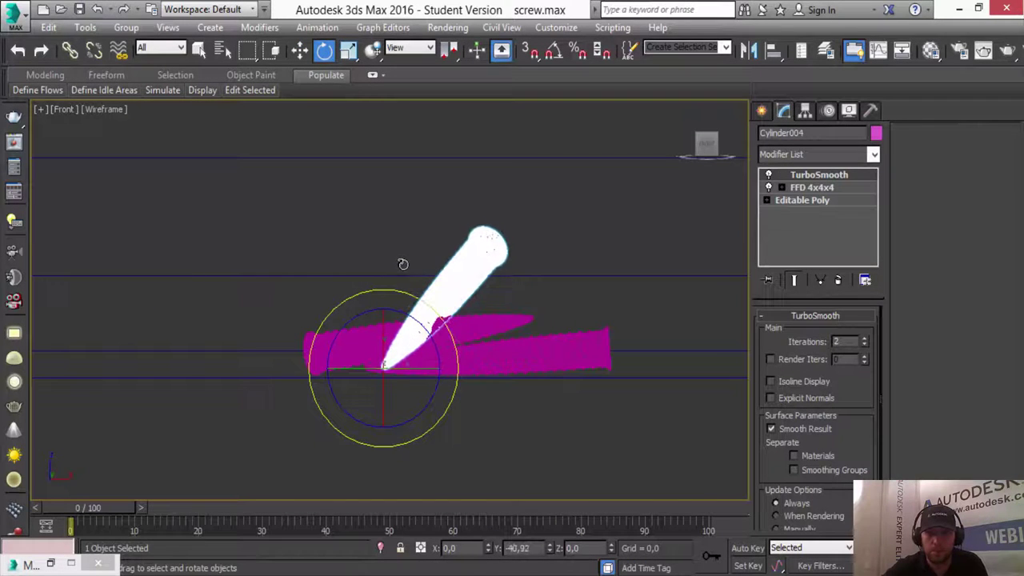
# In Perspective, rotate Cylinder004 about its tip with Angle Snap enabled.
pyautogui.hotkey('alt', 'w')
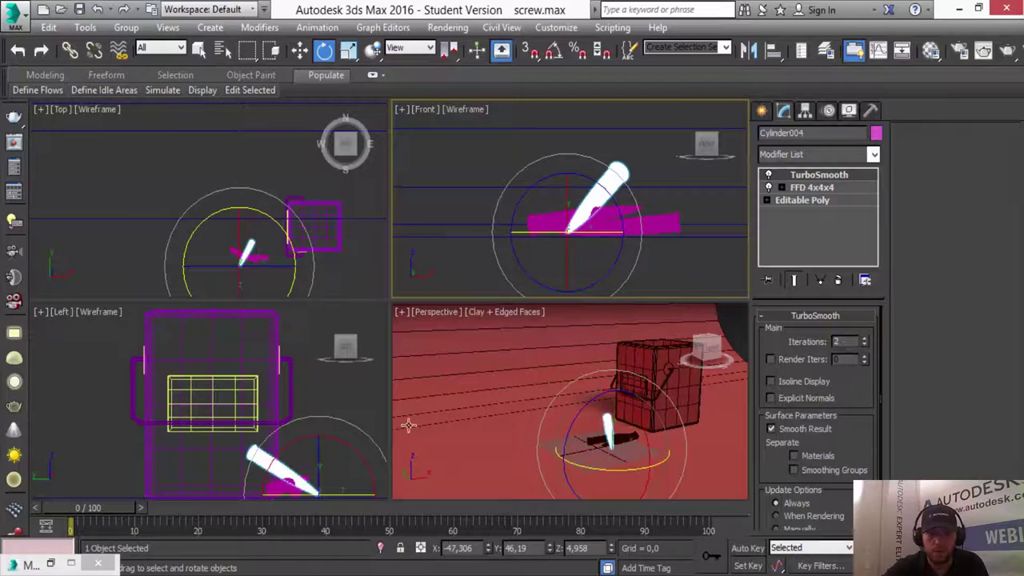
pyautogui.click(598, 429)
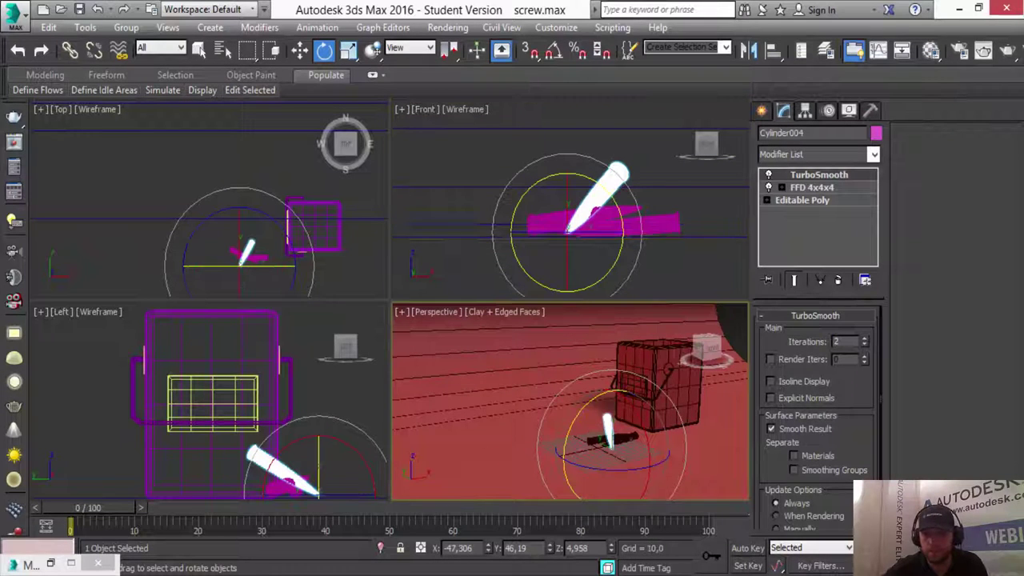
pyautogui.hotkey('alt', 'w')
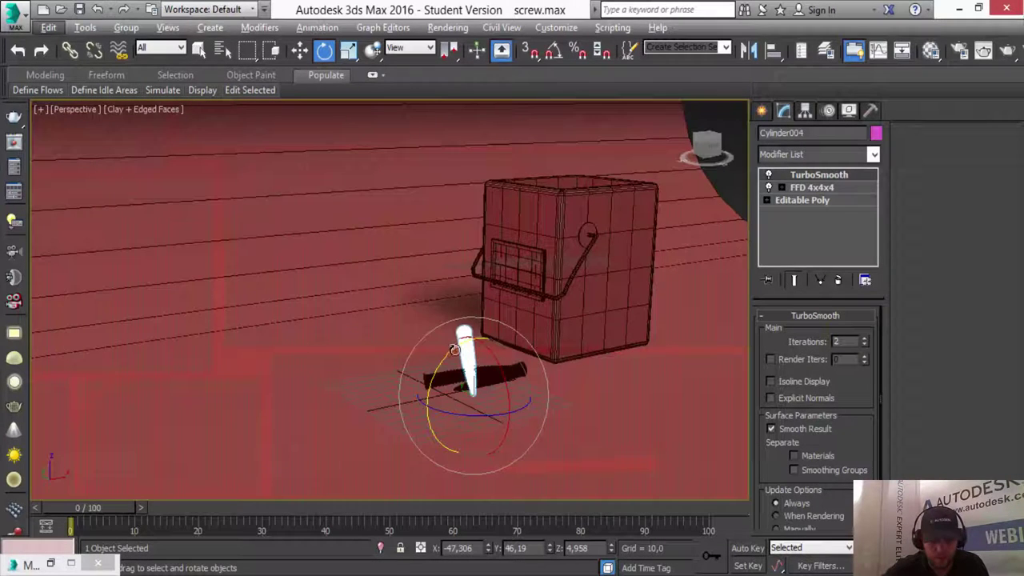
pyautogui.press('z')
pyautogui.moveTo(352, 338)
pyautogui.keyDown('alt'); pyautogui.mouseDown(button='middle')
pyautogui.moveTo(453, 312)
pyautogui.moveTo(648, 395)
pyautogui.mouseUp(button='middle'); pyautogui.keyUp('alt')
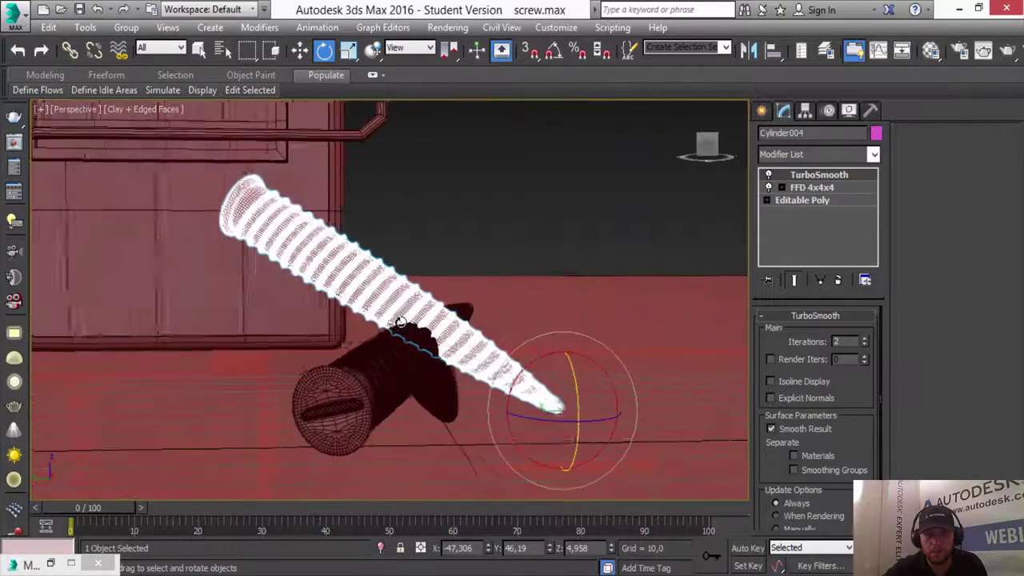
pyautogui.moveTo(613, 356); pyautogui.dragTo(597, 376)
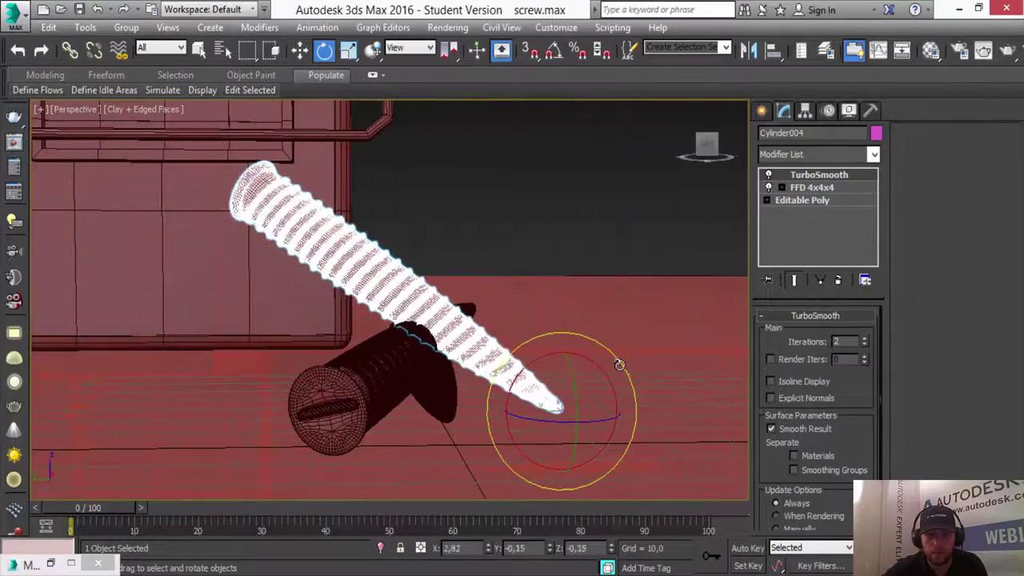
pyautogui.press('a')
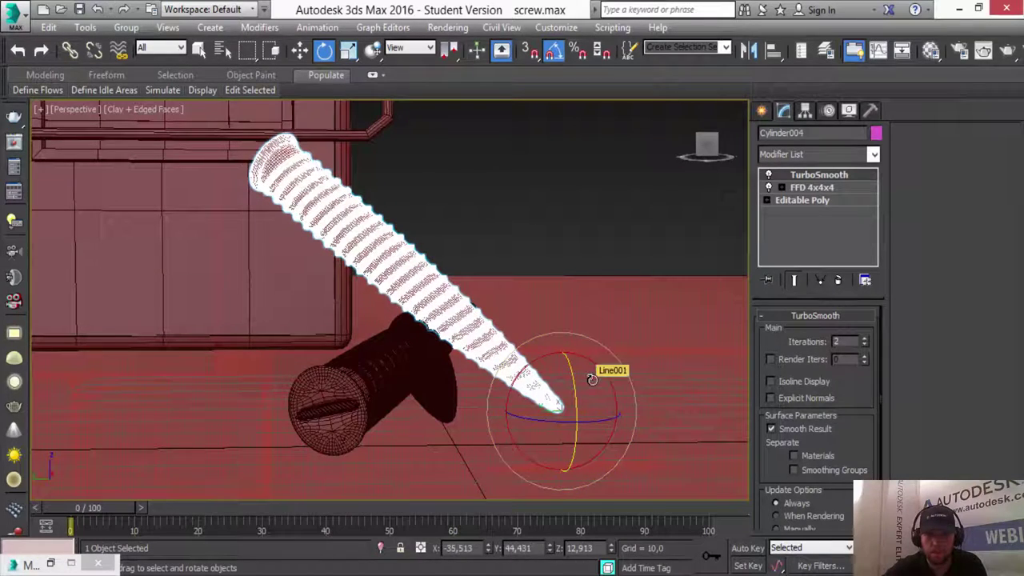
pyautogui.press('w')
pyautogui.keyDown('alt'); pyautogui.moveTo(579, 359); pyautogui.dragTo(382, 354, button='middle'); pyautogui.keyUp('alt')
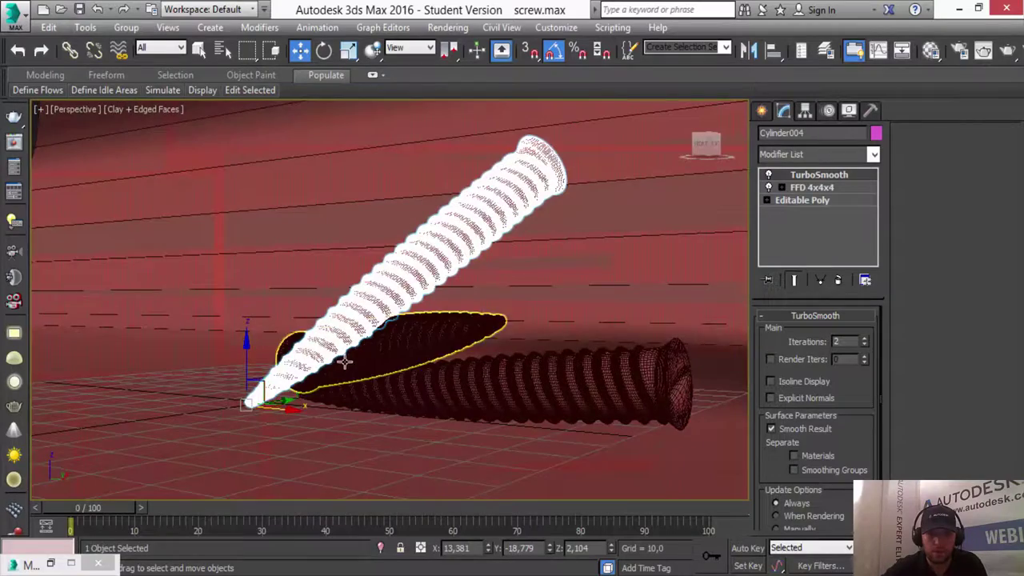
# Move the screw down-left, then tilt it back 30° in the Left view.
pyautogui.keyDown('alt'); pyautogui.moveTo(292, 399); pyautogui.dragTo(286, 384, button='middle'); pyautogui.keyUp('alt')
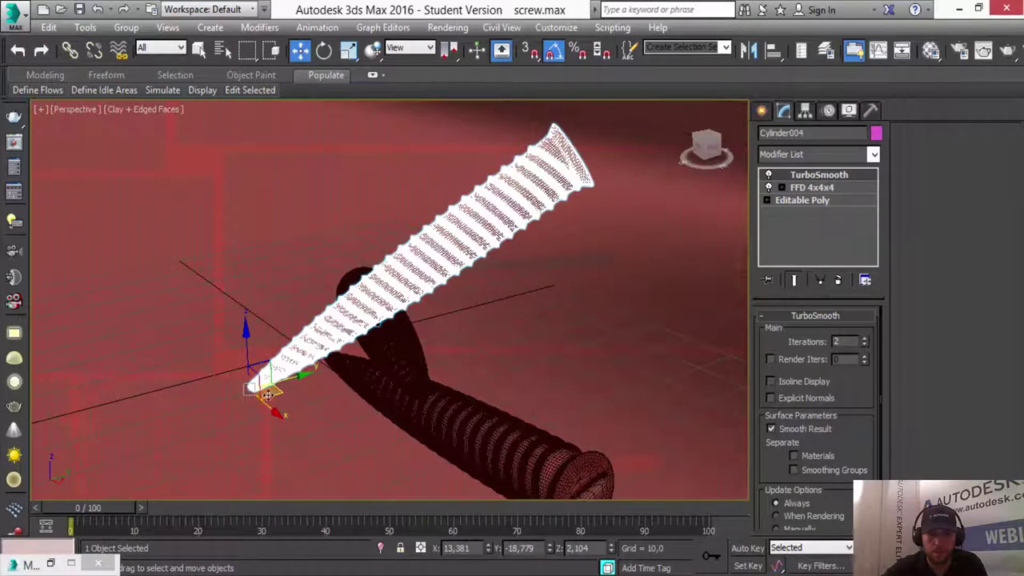
pyautogui.moveTo(268, 394); pyautogui.dragTo(262, 433)
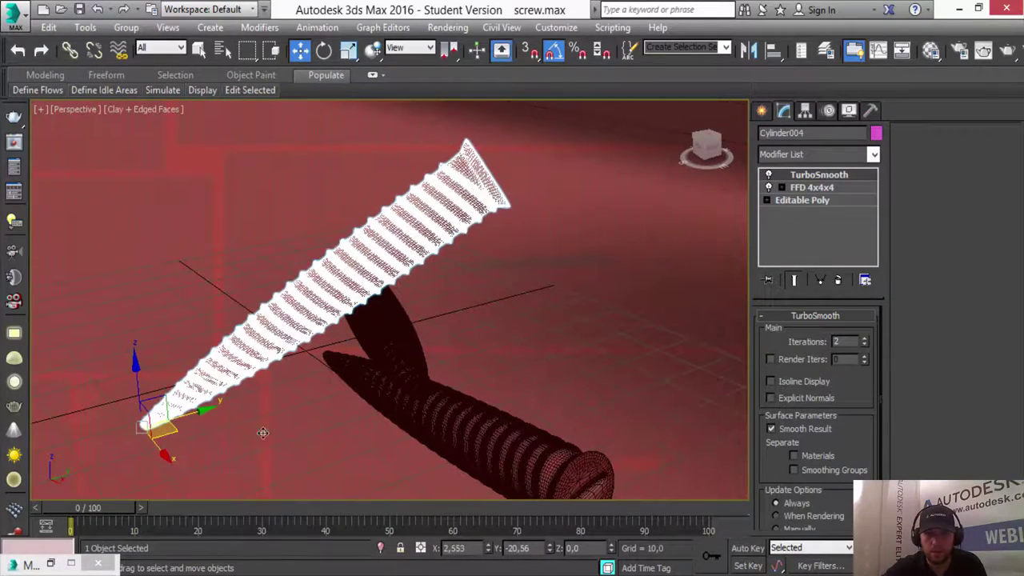
pyautogui.keyDown('alt'); pyautogui.moveTo(396, 360); pyautogui.dragTo(583, 336, button='middle'); pyautogui.keyUp('alt')
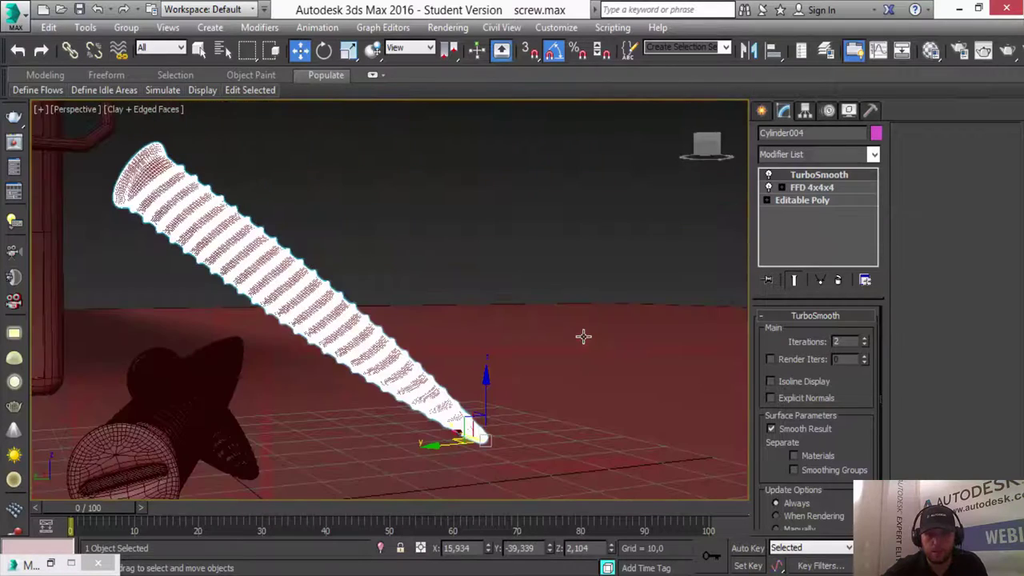
pyautogui.click(323, 52)
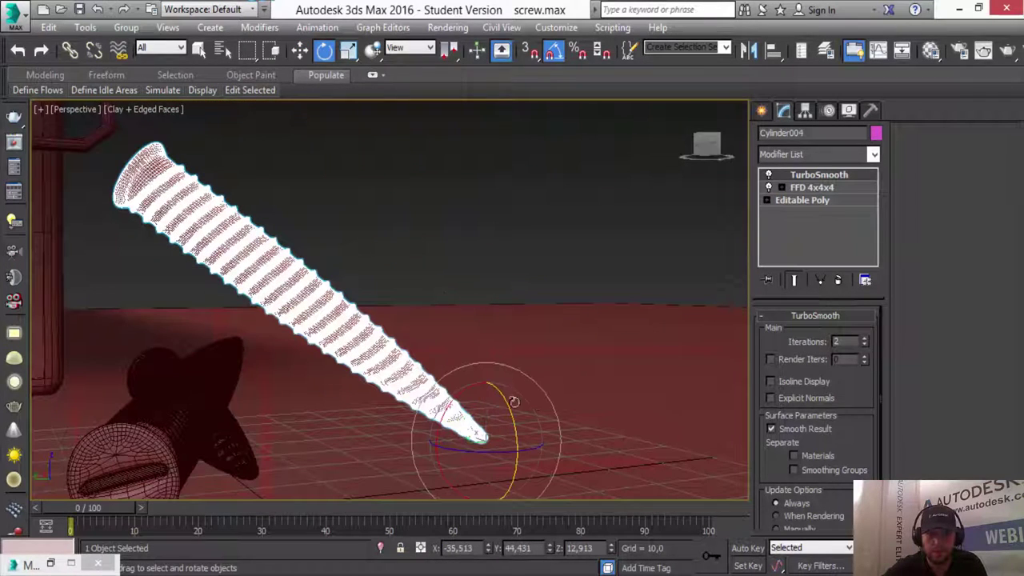
pyautogui.hotkey('alt', 'w')
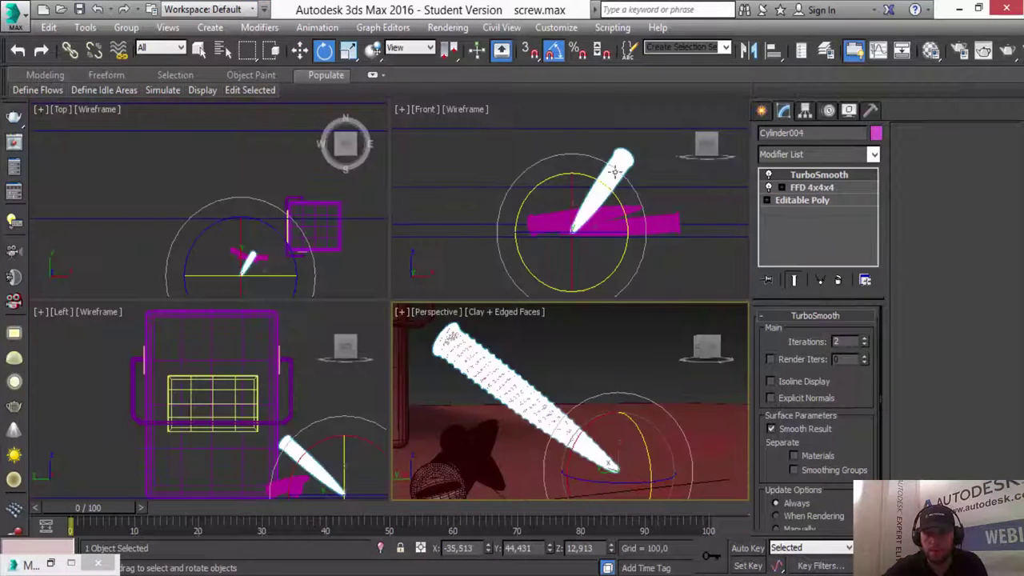
pyautogui.rightClick(652, 208)
pyautogui.rightClick(292, 404)
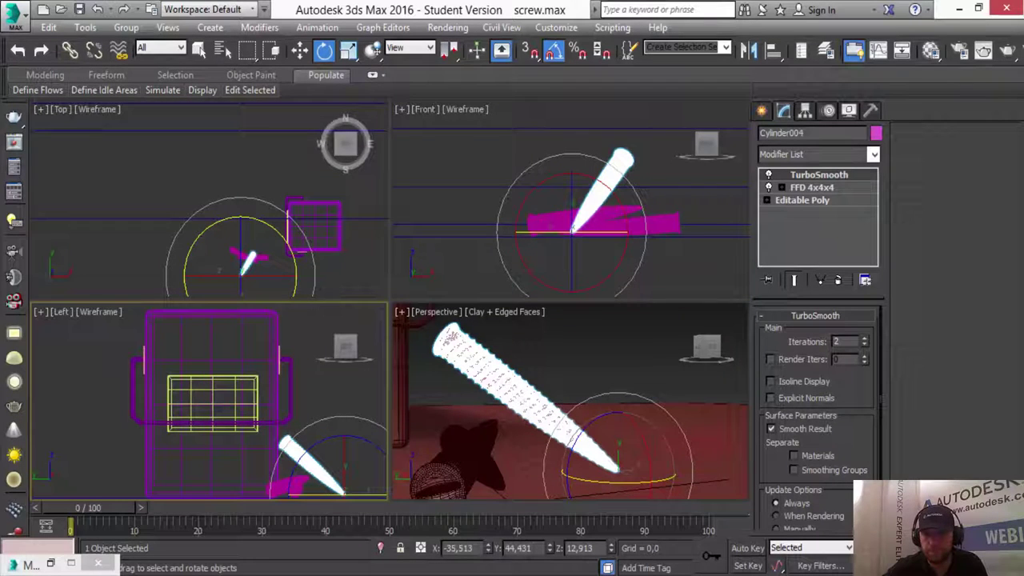
pyautogui.hotkey('alt', 'w')
pyautogui.moveTo(300, 120); pyautogui.dragTo(521, 395, button='middle')
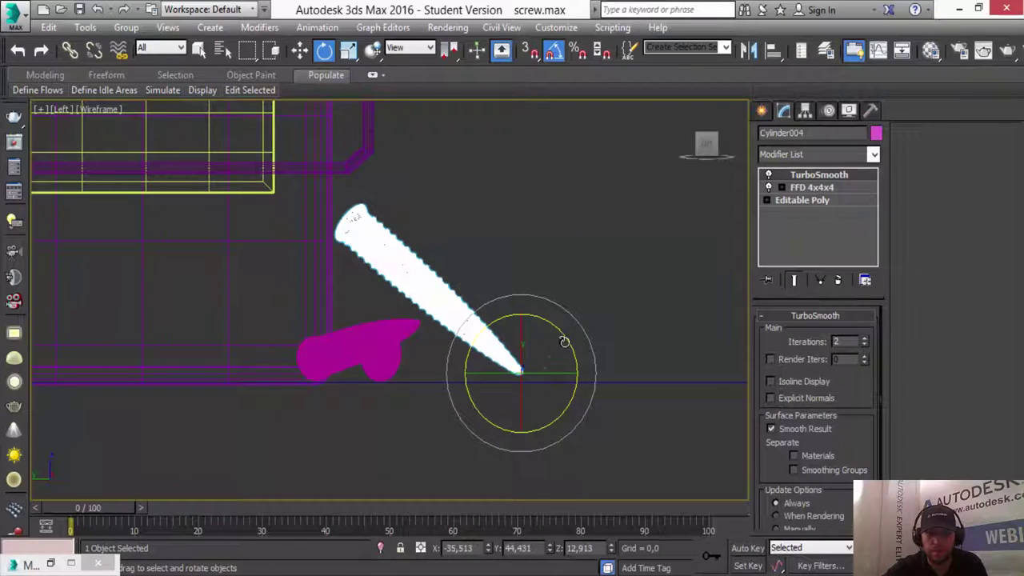
pyautogui.moveTo(582, 332); pyautogui.dragTo(572, 329)
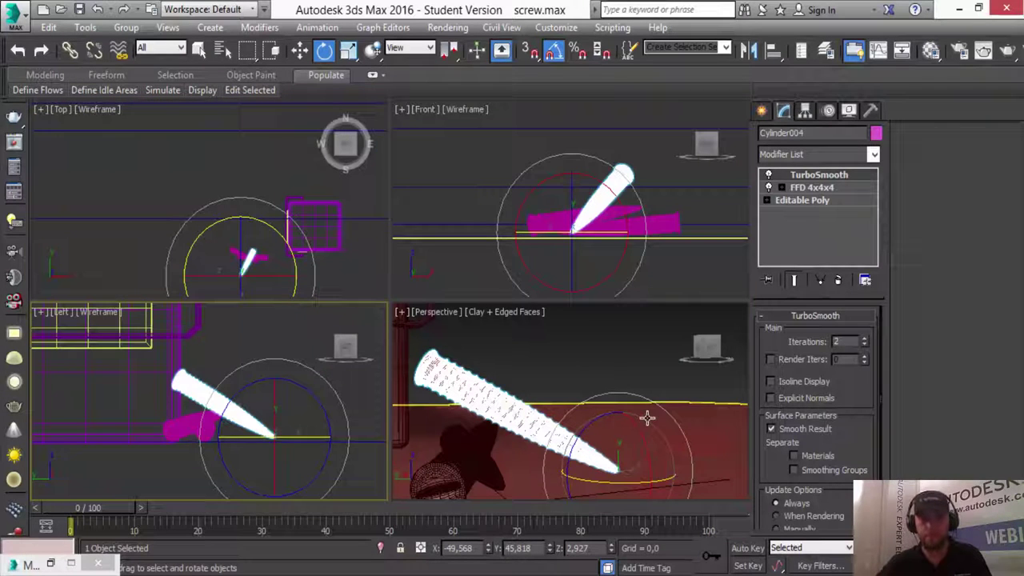
# Zoom and pan the Perspective view to frame the box and screw.
pyautogui.moveTo(636, 408)
pyautogui.keyDown('alt'); pyautogui.mouseDown(button='middle')
pyautogui.moveTo(605, 423)
pyautogui.moveTo(392, 384)
pyautogui.moveTo(447, 401)
pyautogui.mouseUp(button='middle'); pyautogui.keyUp('alt')
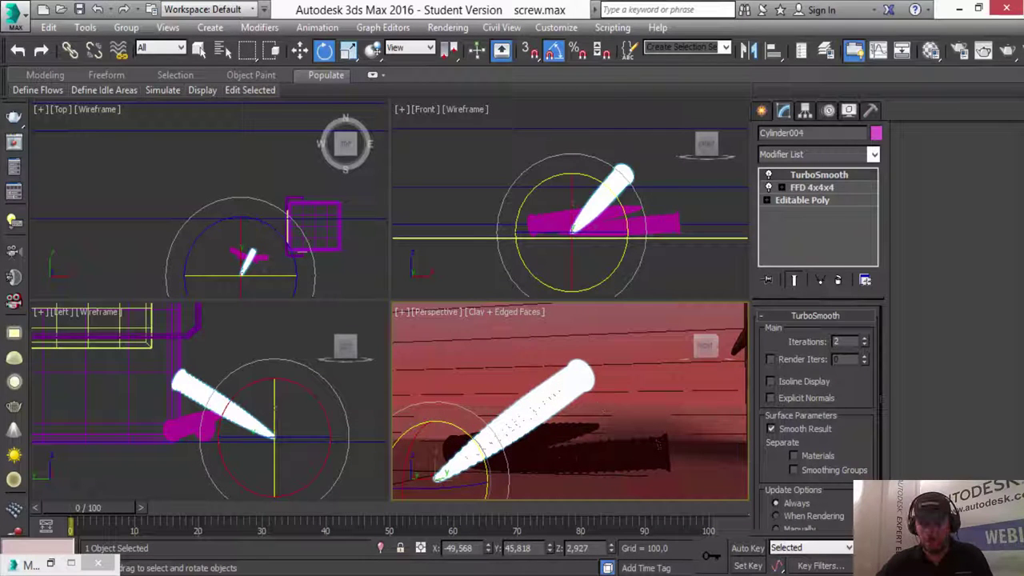
pyautogui.hotkey('alt', 'w')
pyautogui.hotkey('alt', 'z')
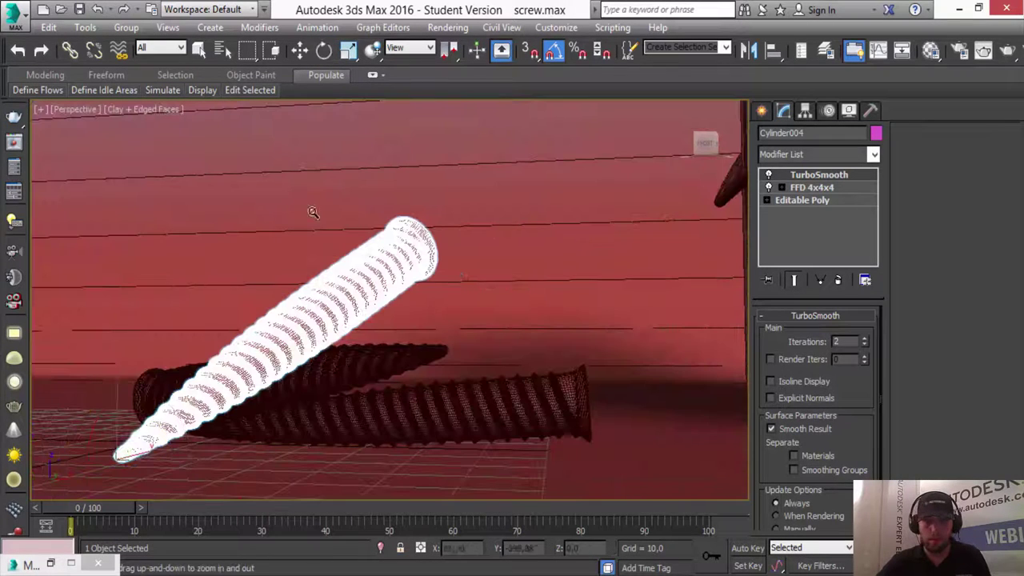
pyautogui.moveTo(285, 210); pyautogui.dragTo(320, 331)
pyautogui.moveTo(281, 263)
pyautogui.mouseDown()
pyautogui.moveTo(320, 293)
pyautogui.moveTo(368, 283)
pyautogui.moveTo(316, 195)
pyautogui.moveTo(423, 354)
pyautogui.moveTo(368, 222)
pyautogui.moveTo(388, 200)
pyautogui.moveTo(521, 365)
pyautogui.moveTo(480, 365)
pyautogui.moveTo(529, 375)
pyautogui.mouseUp()
pyautogui.moveTo(530, 374)
pyautogui.mouseDown(button='middle')
pyautogui.moveTo(428, 335)
pyautogui.moveTo(436, 325)
pyautogui.mouseUp(button='middle')
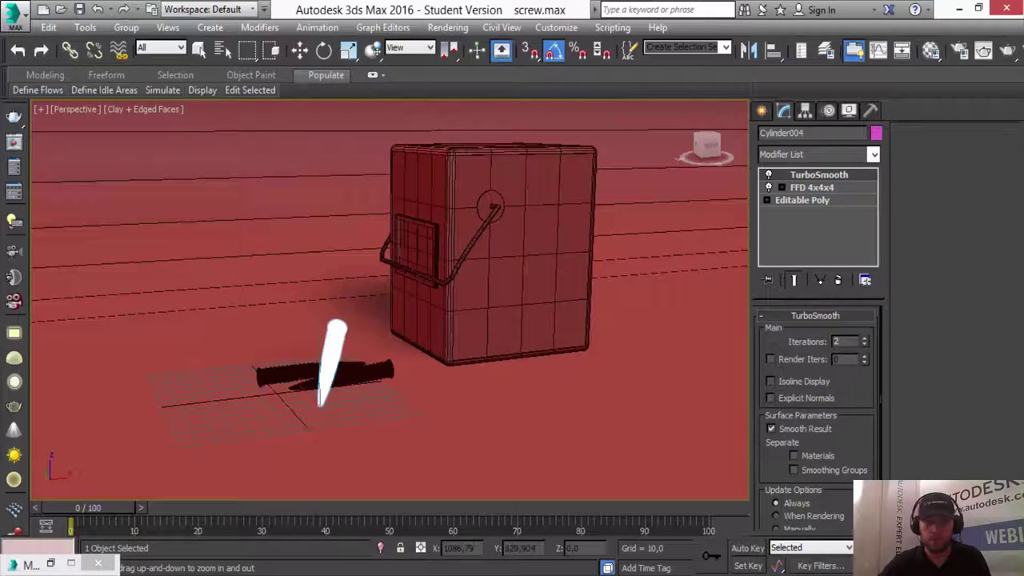
pyautogui.hotkey('alt', 'w')
# Select the box in the Top view, excluding the ground line, and turn it about 20°.
pyautogui.rightClick(250, 188)
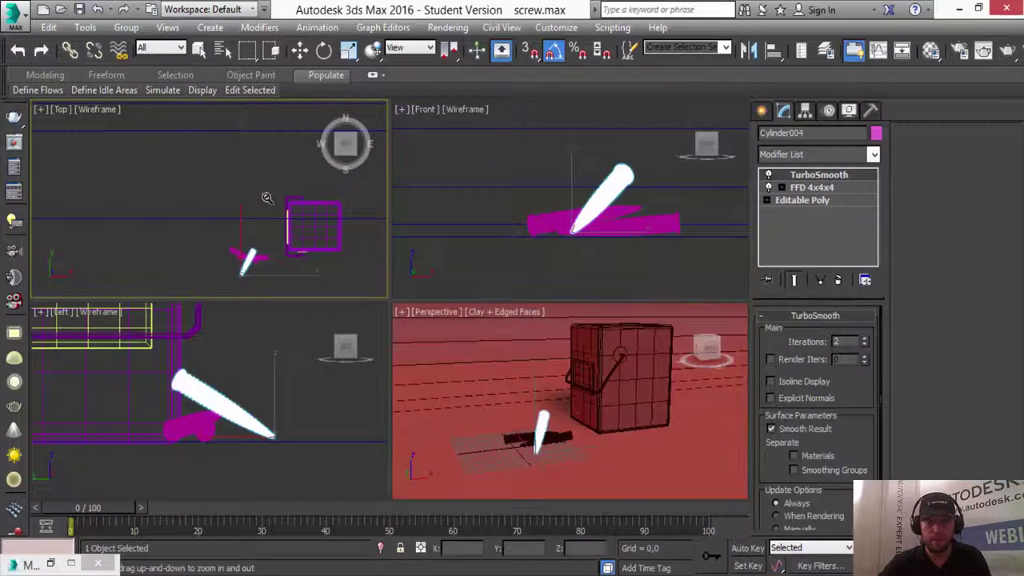
pyautogui.moveTo(271, 188); pyautogui.dragTo(365, 278)
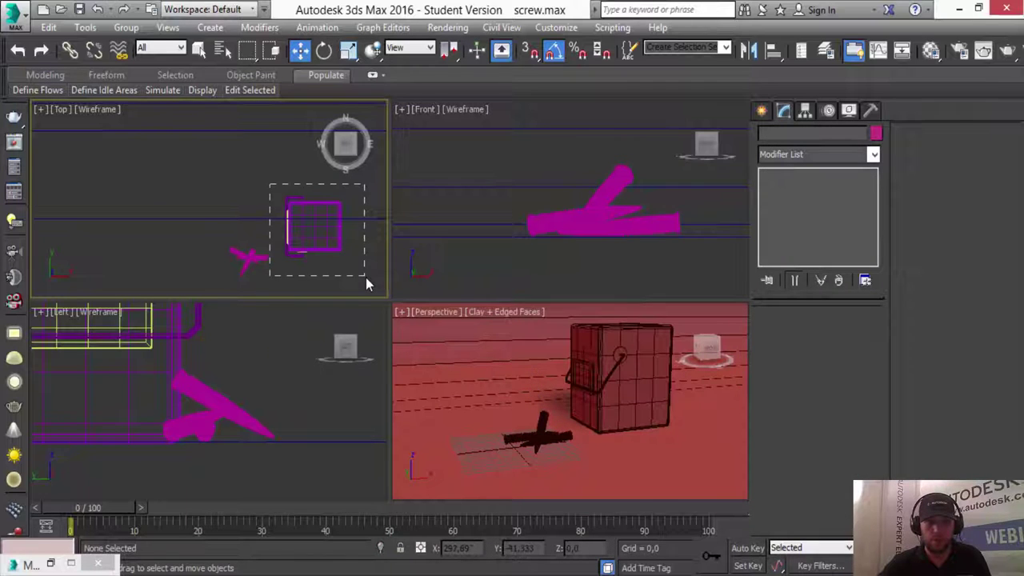
pyautogui.keyDown('alt'); pyautogui.click(151, 258); pyautogui.keyUp('alt')
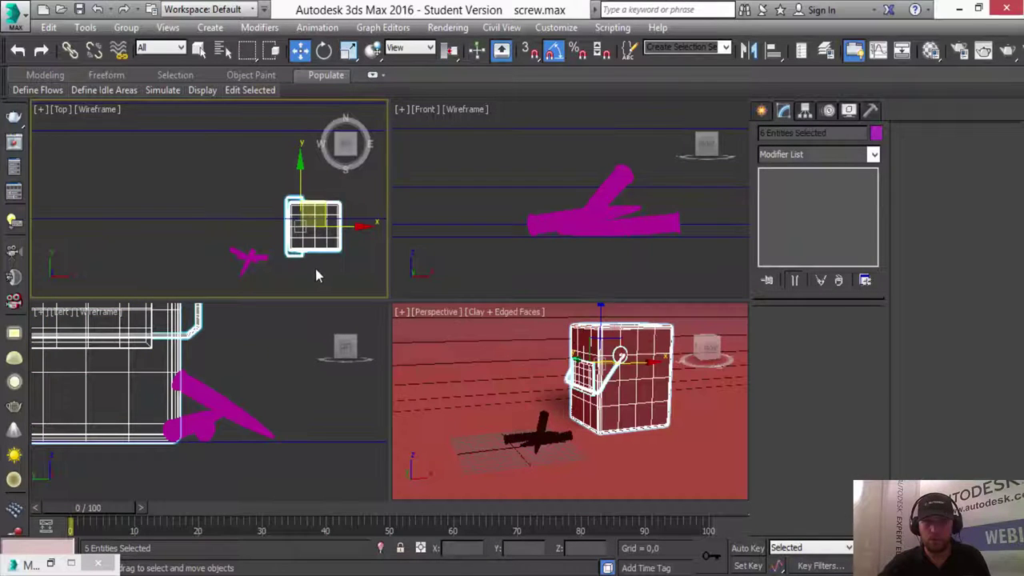
pyautogui.click(323, 52)
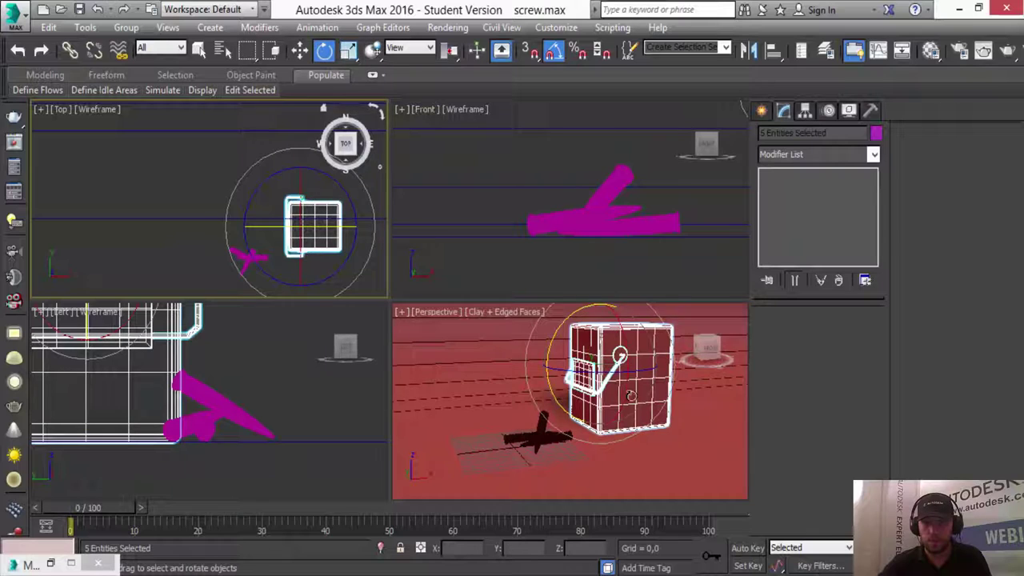
pyautogui.moveTo(578, 375); pyautogui.dragTo(589, 374)
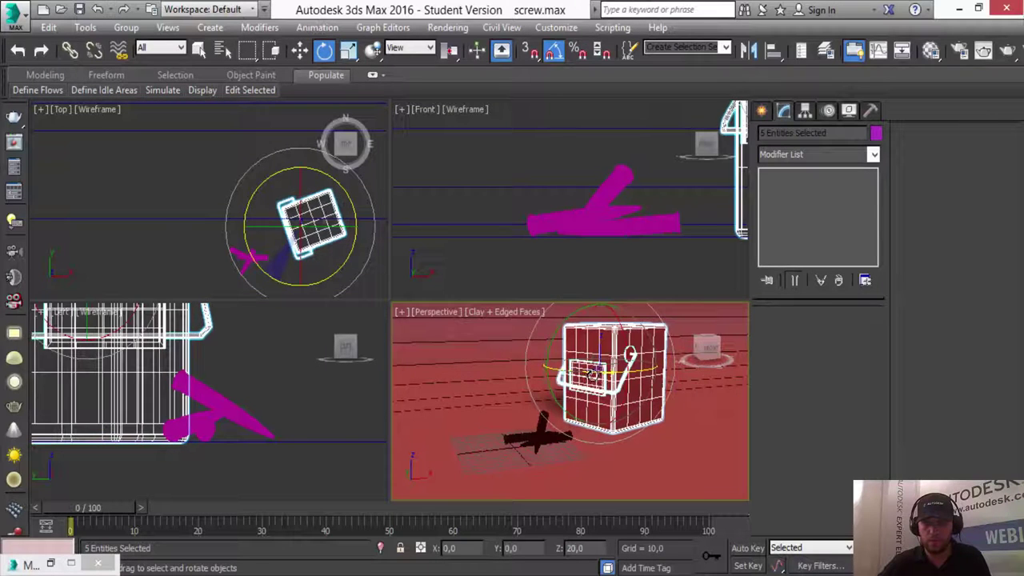
pyautogui.press('w')
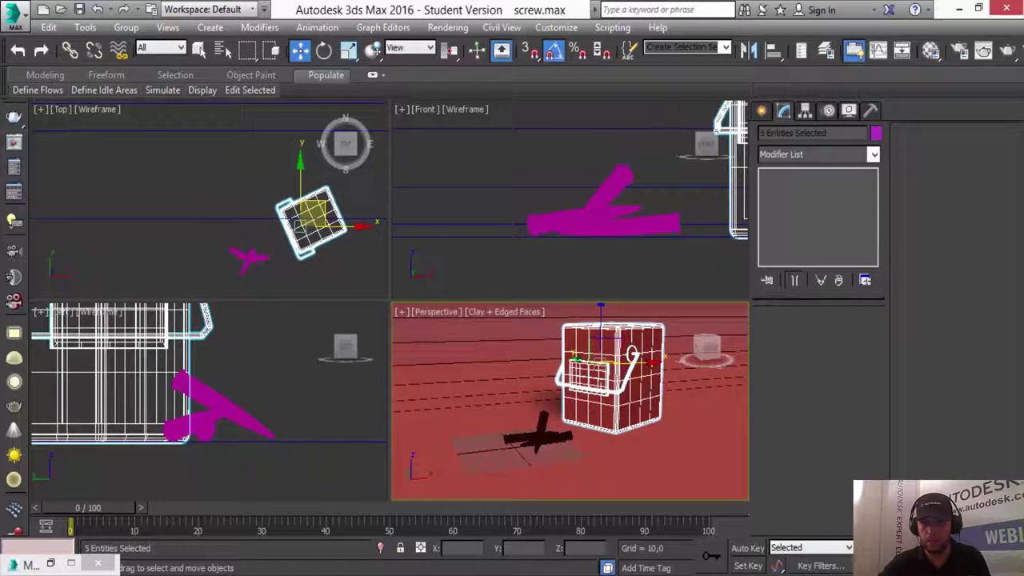
# Show the safe frame in the maximized Perspective view.
pyautogui.hotkey('alt', 'w')
pyautogui.hotkey('shift', 'f')
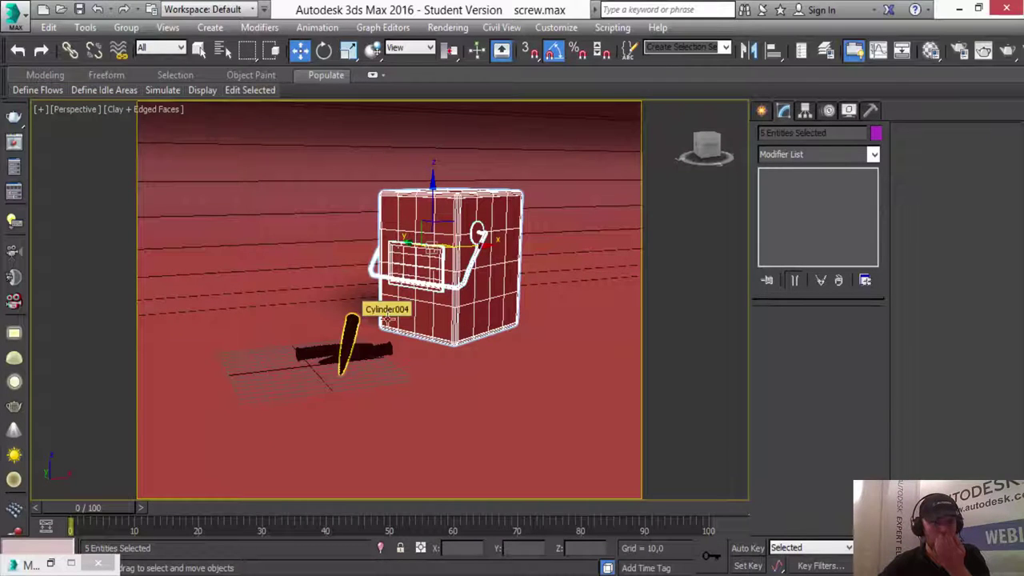
pyautogui.hotkey('alt', 'w')
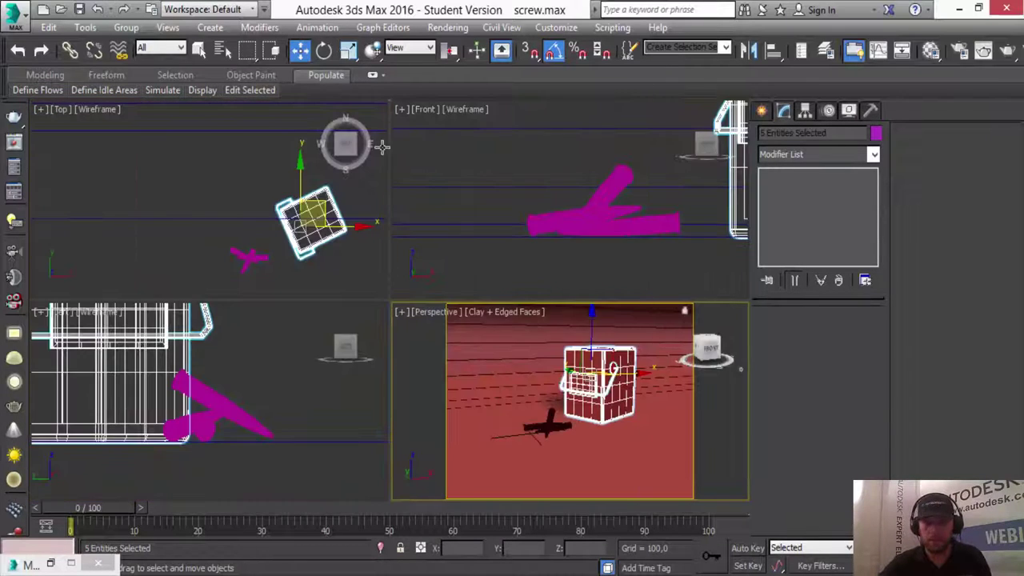
# Clear the selection and choose the VRay camera category in the Create panel.
pyautogui.click(124, 205)
pyautogui.click(763, 111)
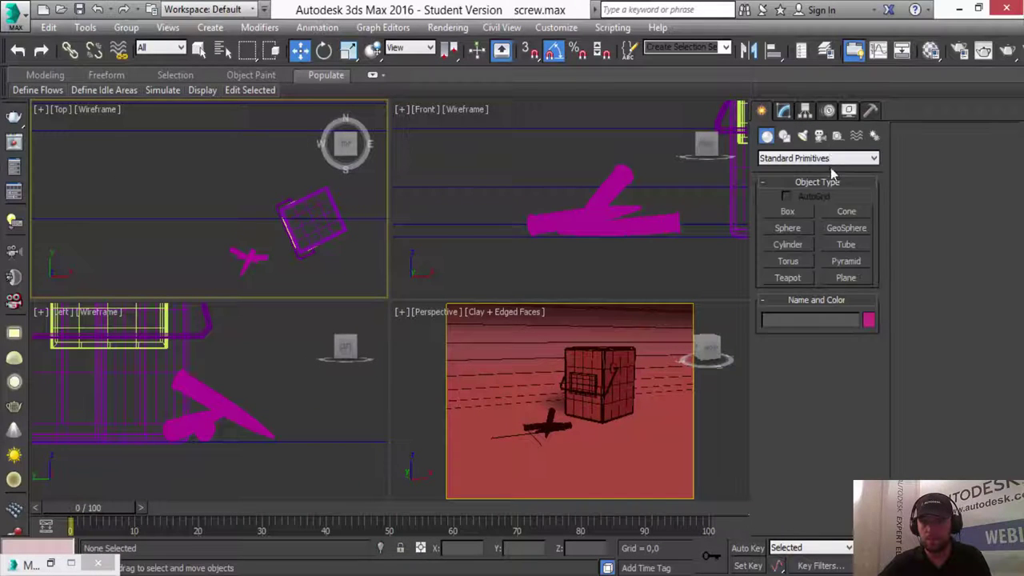
pyautogui.click(819, 136)
pyautogui.click(800, 158)
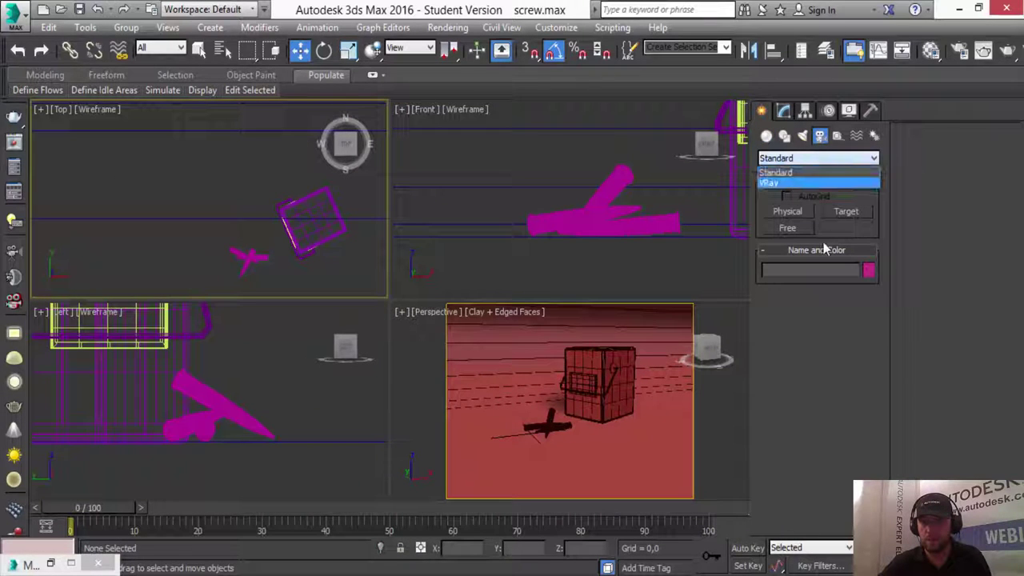
pyautogui.click(788, 182)
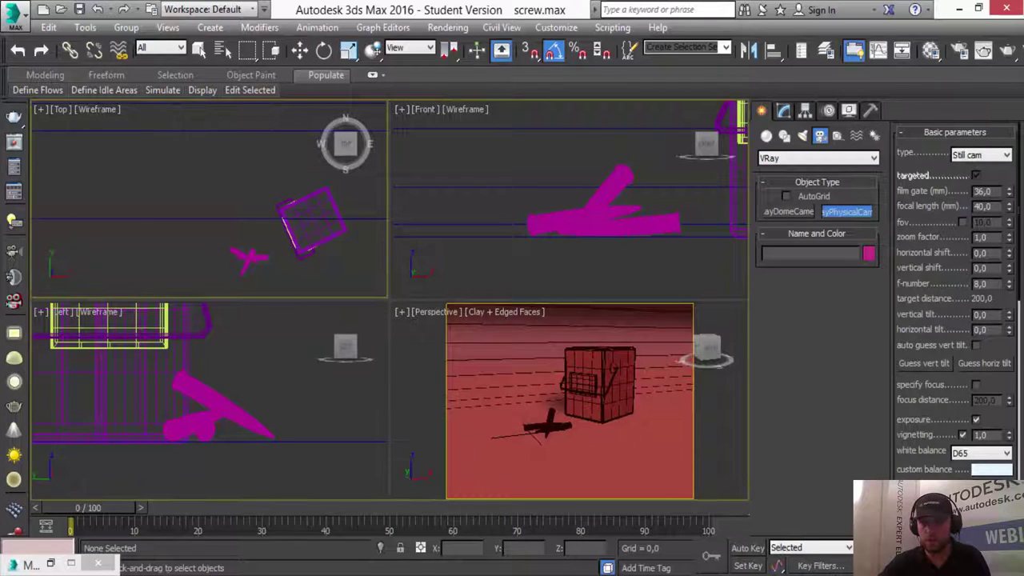
# Place a VRayPhysicalCamera in Top view aimed at the box and show its view lower-right.
pyautogui.hotkey('alt', 'w')
pyautogui.moveTo(512, 361); pyautogui.dragTo(439, 201, button='middle')
pyautogui.moveTo(200, 462); pyautogui.dragTo(502, 190)
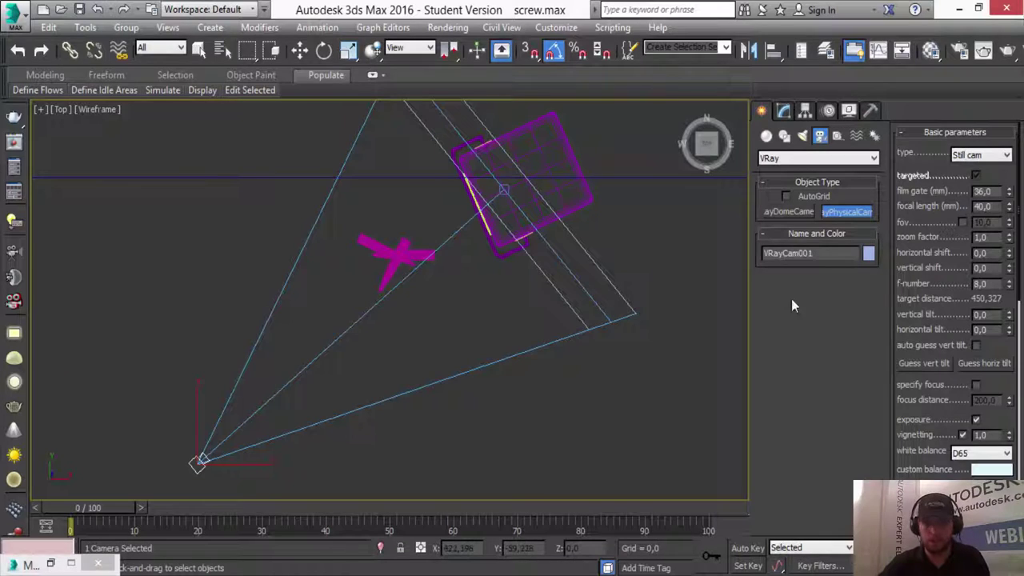
pyautogui.press('w')
pyautogui.click(783, 110)
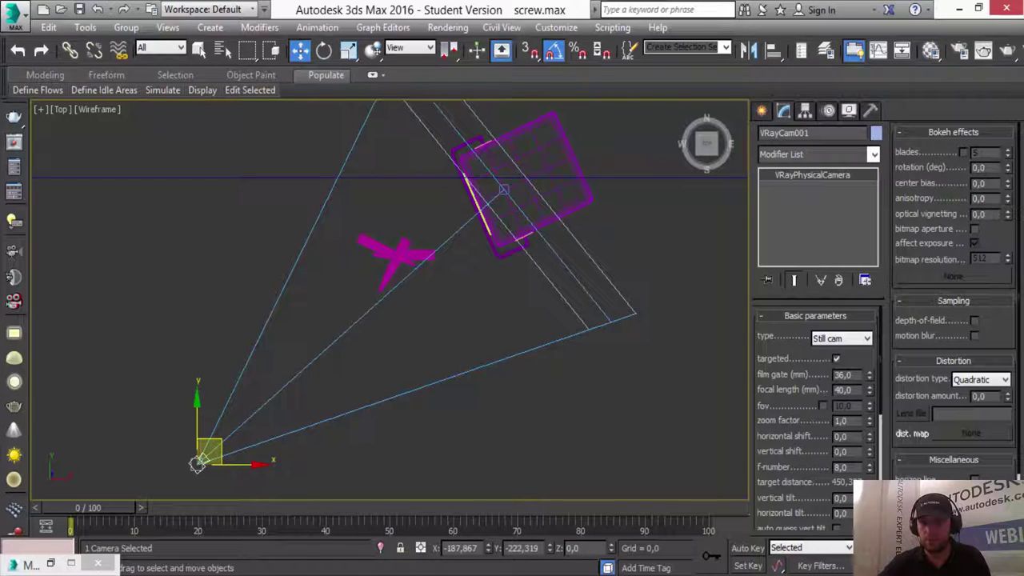
pyautogui.hotkey('alt', 'w')
pyautogui.press('c')
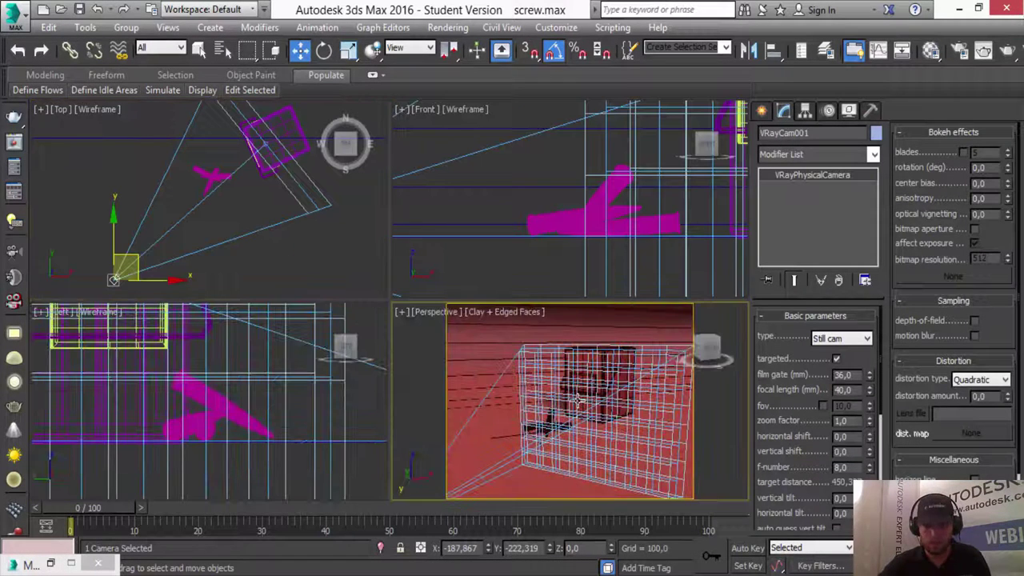
pyautogui.click(586, 393)
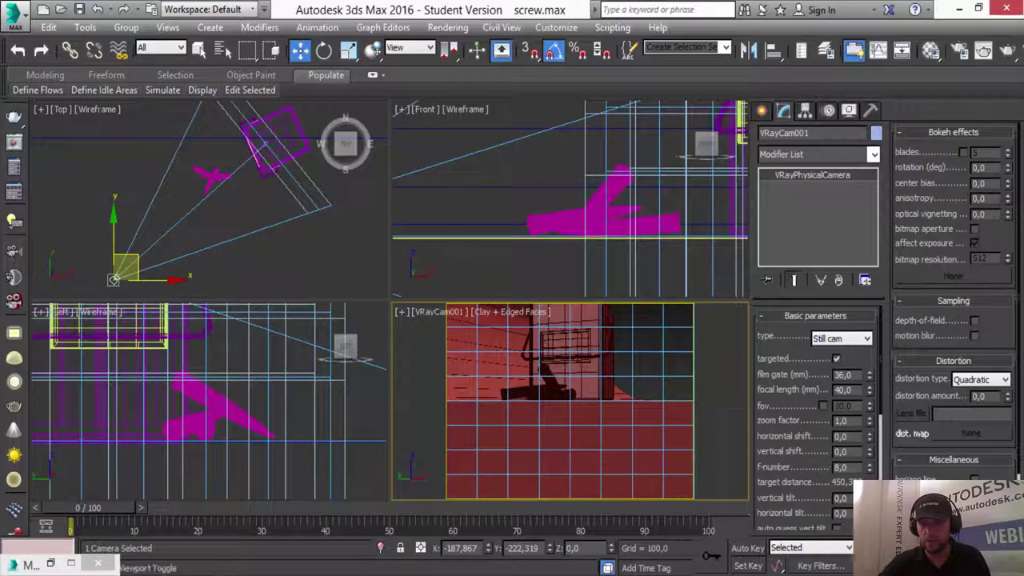
# Orbit and pan VRayCam001 so the box and crossed screws fill its shot.
pyautogui.hotkey('alt', 'w')
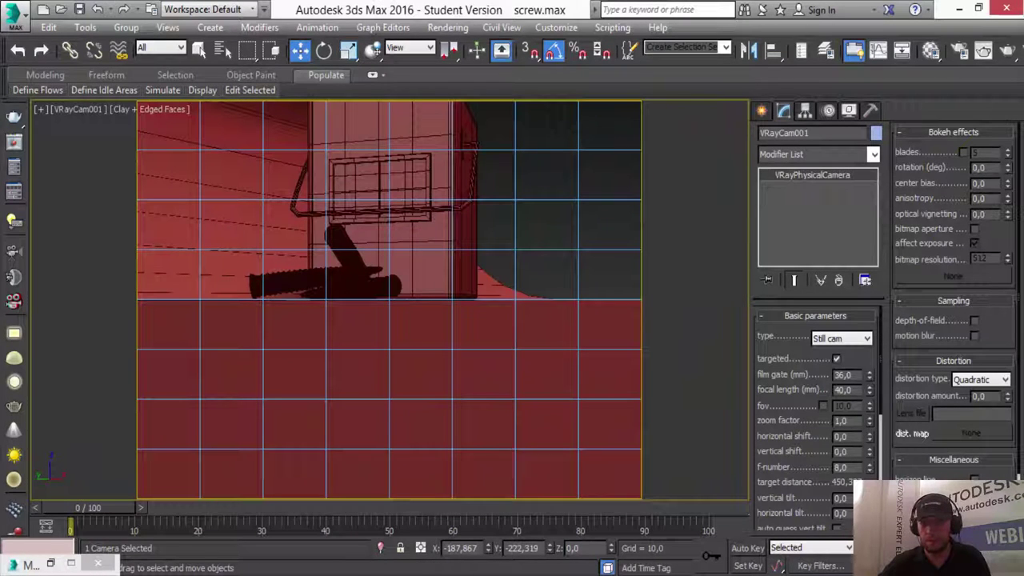
pyautogui.hotkey('ctrl', 'r')
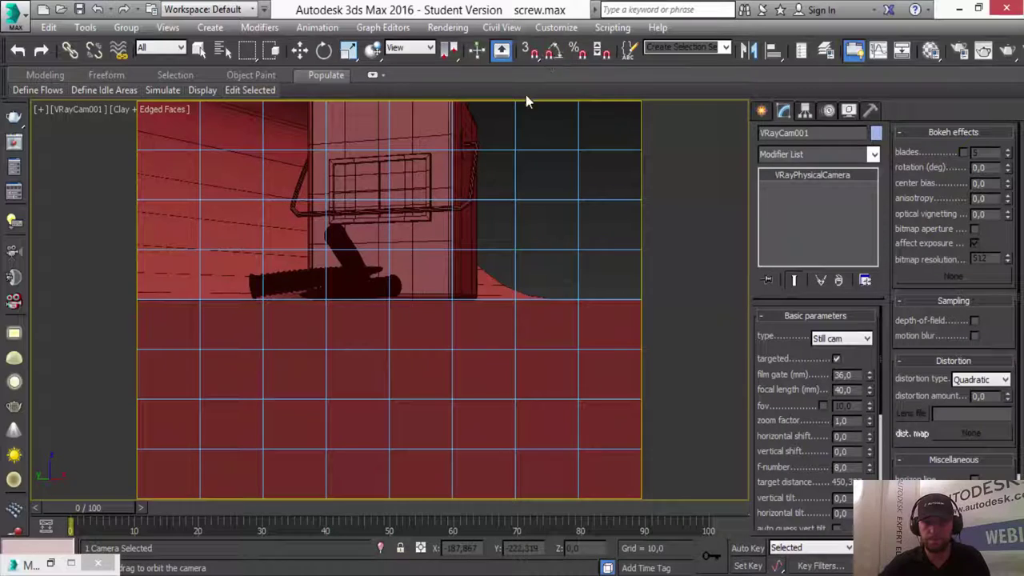
pyautogui.moveTo(380, 222)
pyautogui.mouseDown()
pyautogui.moveTo(361, 228)
pyautogui.moveTo(393, 259)
pyautogui.mouseUp()
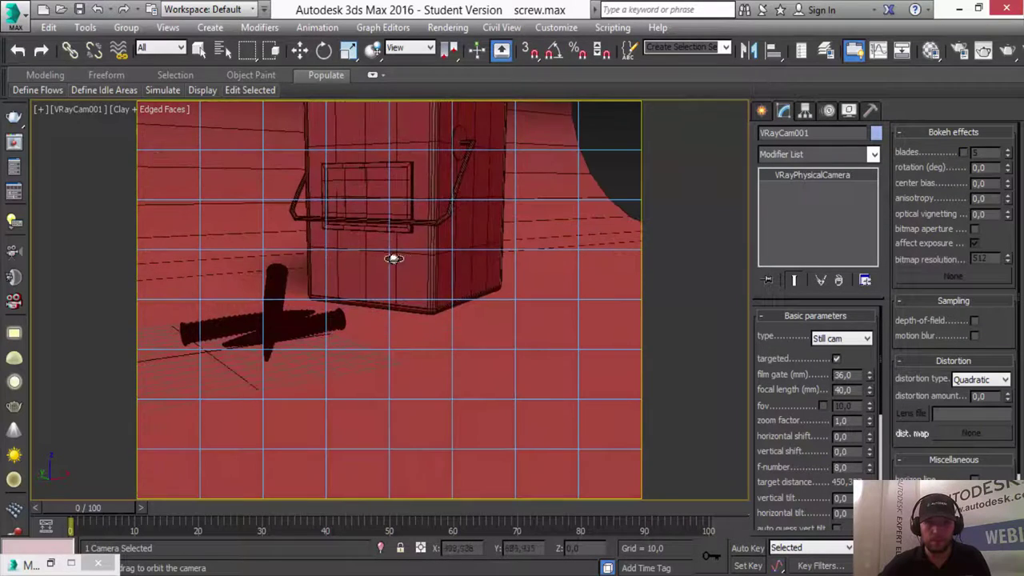
pyautogui.moveTo(453, 270)
pyautogui.mouseDown()
pyautogui.moveTo(512, 316)
pyautogui.moveTo(482, 327)
pyautogui.moveTo(506, 319)
pyautogui.moveTo(462, 301)
pyautogui.moveTo(445, 354)
pyautogui.moveTo(453, 347)
pyautogui.mouseUp()
pyautogui.moveTo(485, 320); pyautogui.dragTo(475, 331, button='middle')
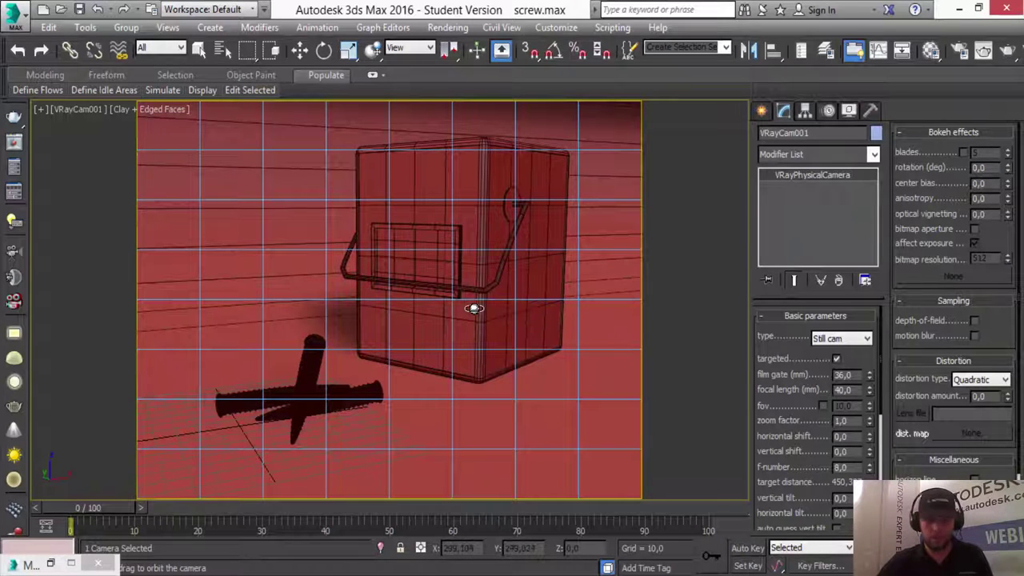
pyautogui.press('w')
pyautogui.hotkey('alt', 'w')
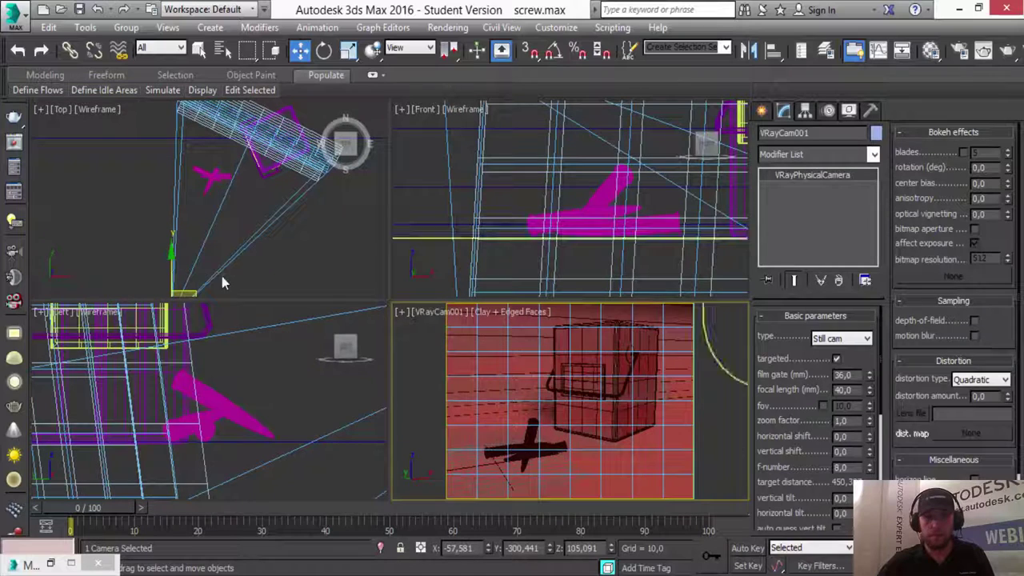
# Clear the selection and maximize the Left viewport.
pyautogui.click(101, 222)
pyautogui.click(256, 468)
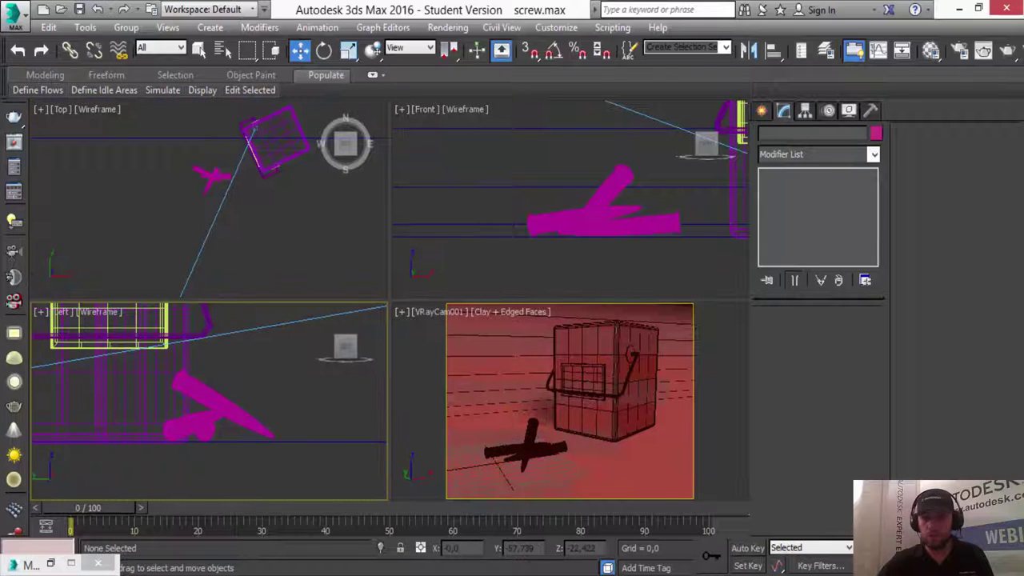
pyautogui.hotkey('alt', 'w')
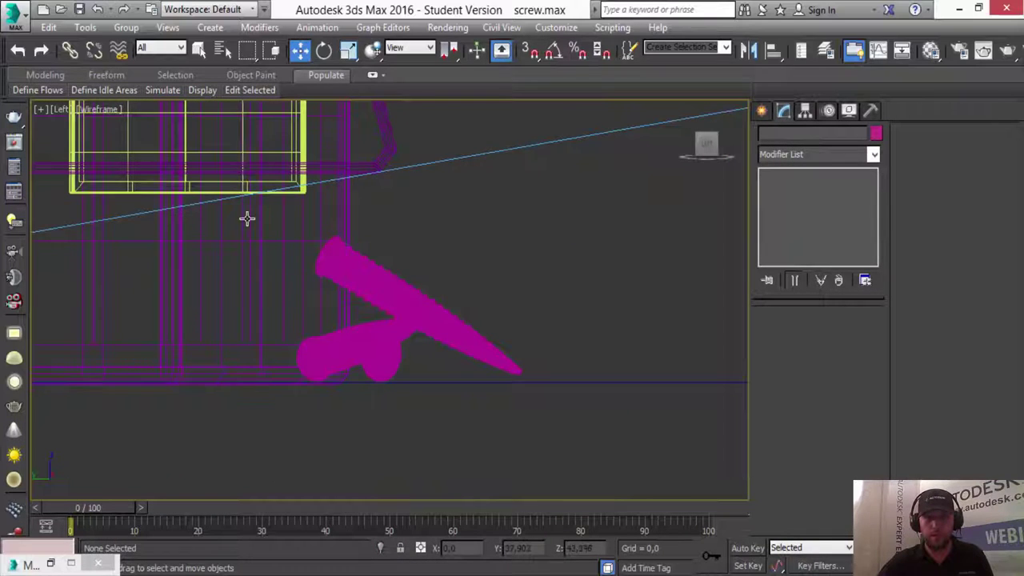
# Draw a VRayLight plane light over the box in the Left view.
pyautogui.scroll(-5, 247, 218)
pyautogui.scroll(-2, 259, 222)
pyautogui.moveTo(313, 201); pyautogui.dragTo(457, 355, button='middle')
pyautogui.scroll(-3, 457, 355)
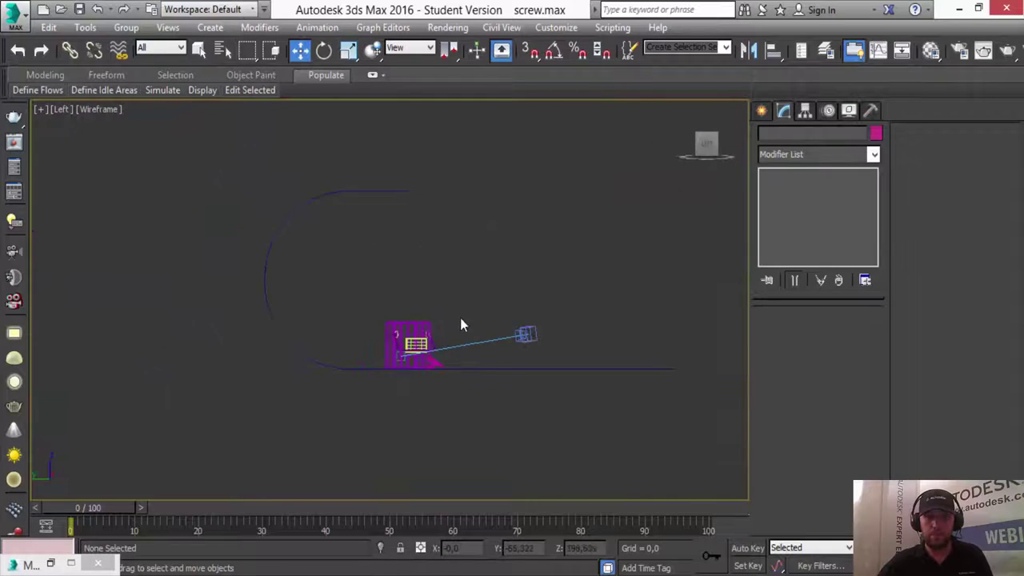
pyautogui.scroll(1, 448, 328)
pyautogui.scroll(1, 427, 334)
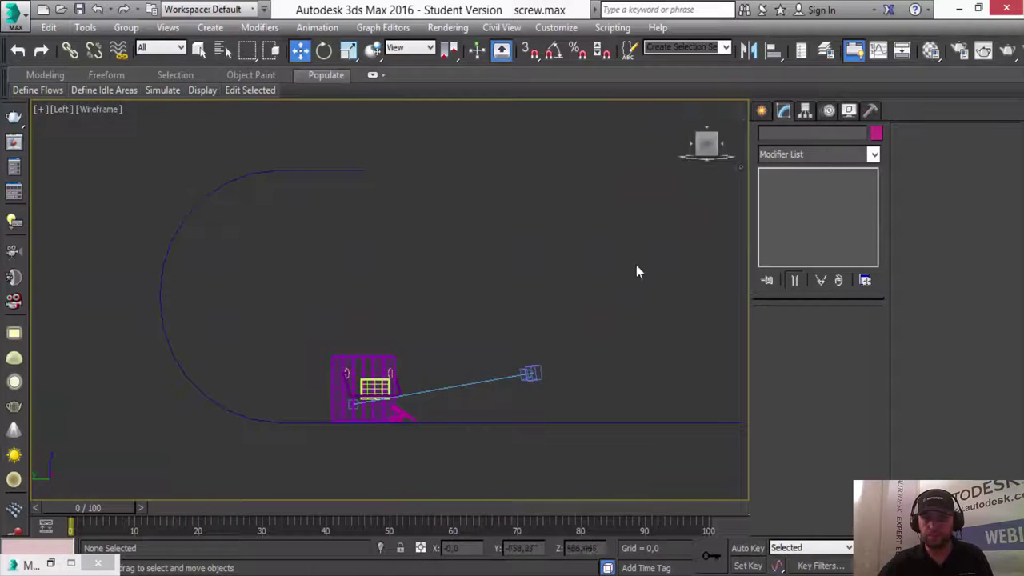
pyautogui.click(760, 111)
pyautogui.click(803, 136)
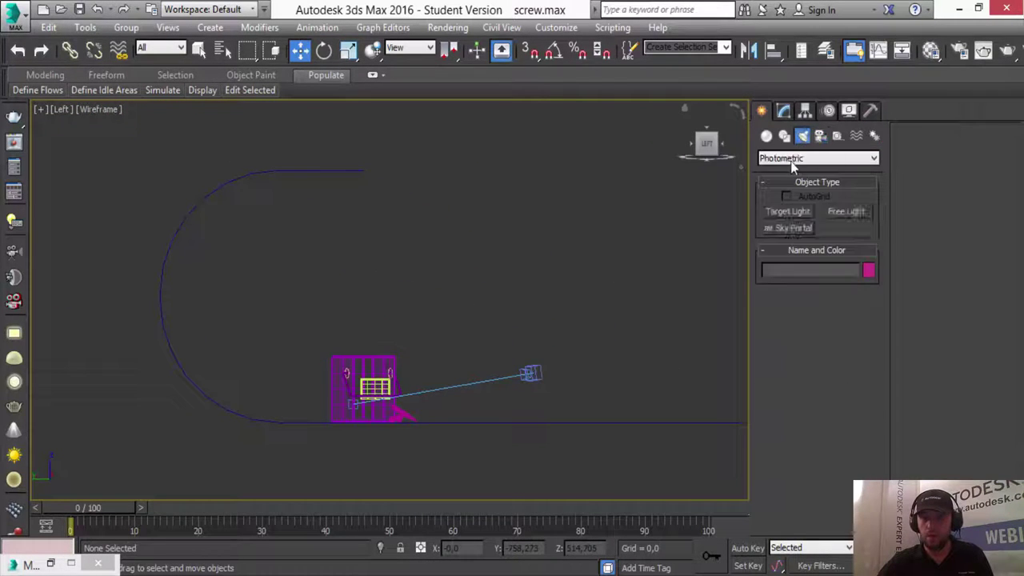
pyautogui.click(790, 161)
pyautogui.click(785, 192)
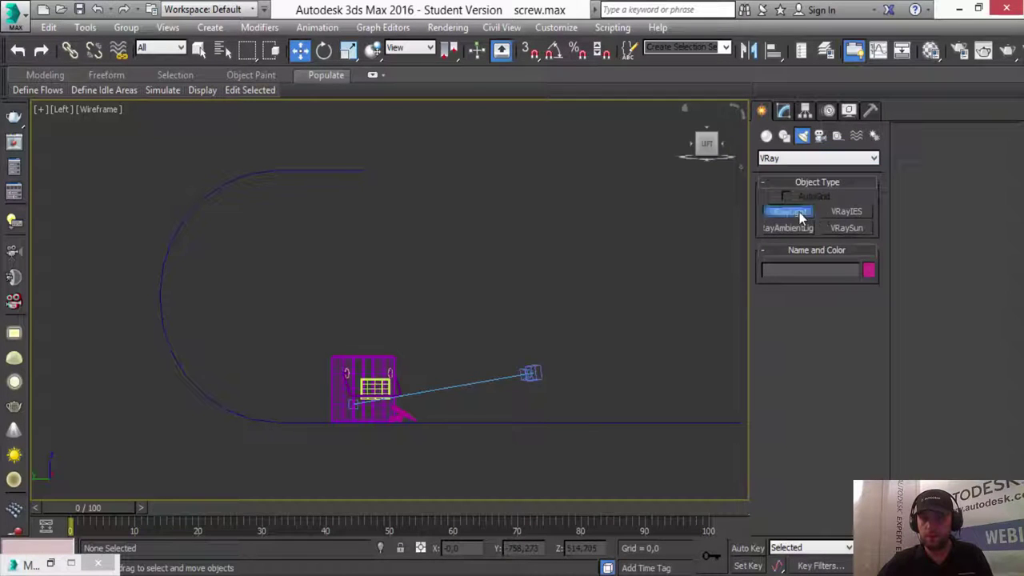
pyautogui.moveTo(308, 257)
pyautogui.mouseDown()
pyautogui.moveTo(432, 389)
pyautogui.moveTo(436, 421)
pyautogui.mouseUp()
pyautogui.press('w')
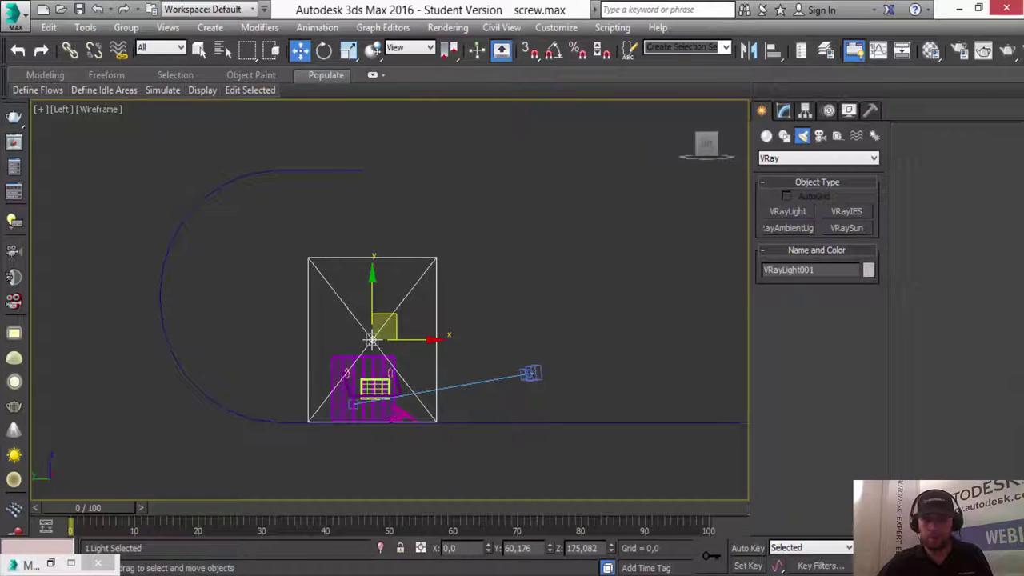
# Move VRayLight001 to the side of the box and review its settings.
pyautogui.hotkey('alt', 'w')
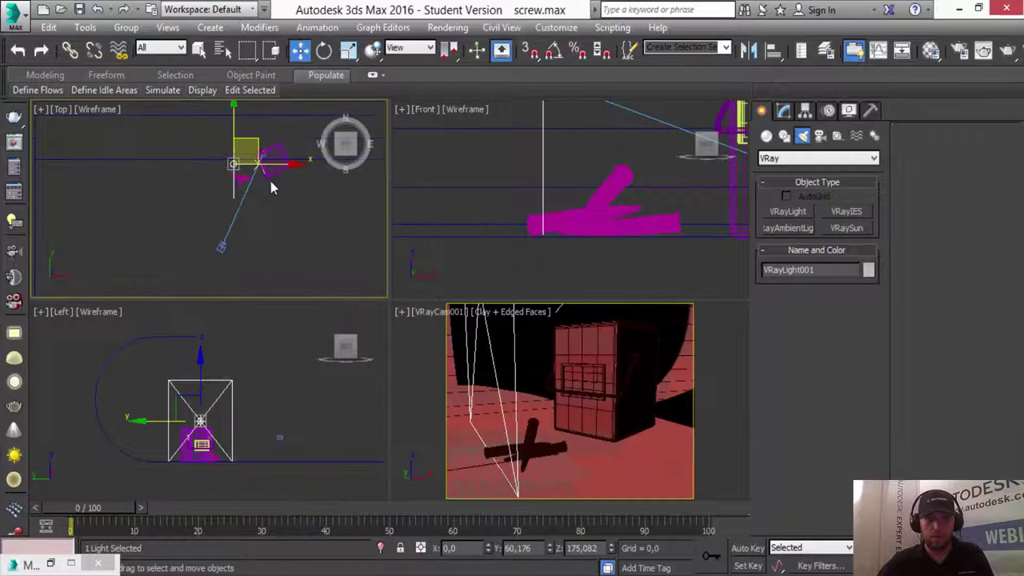
pyautogui.moveTo(293, 185); pyautogui.dragTo(147, 170)
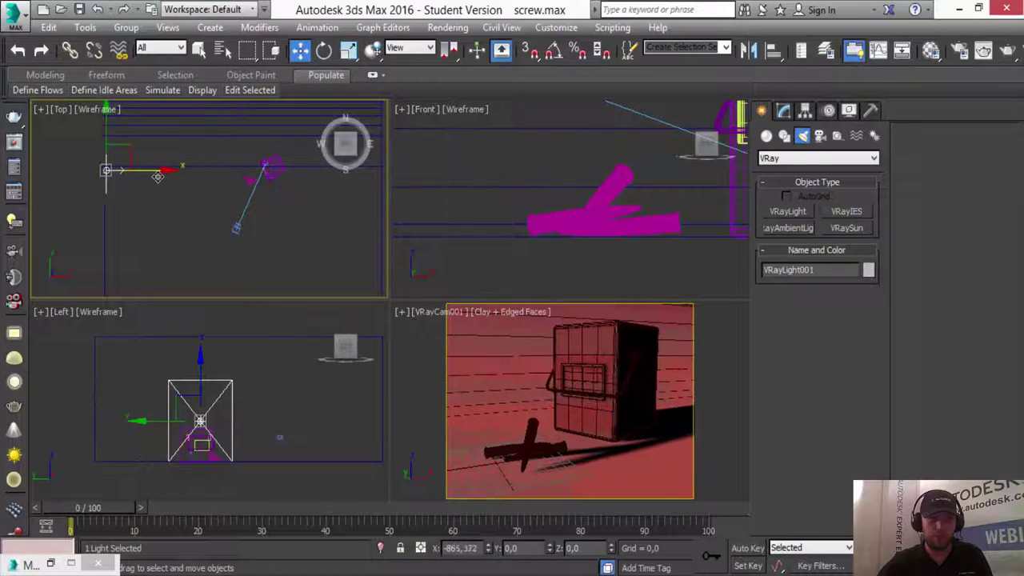
pyautogui.rightClick(609, 412)
pyautogui.click(783, 110)
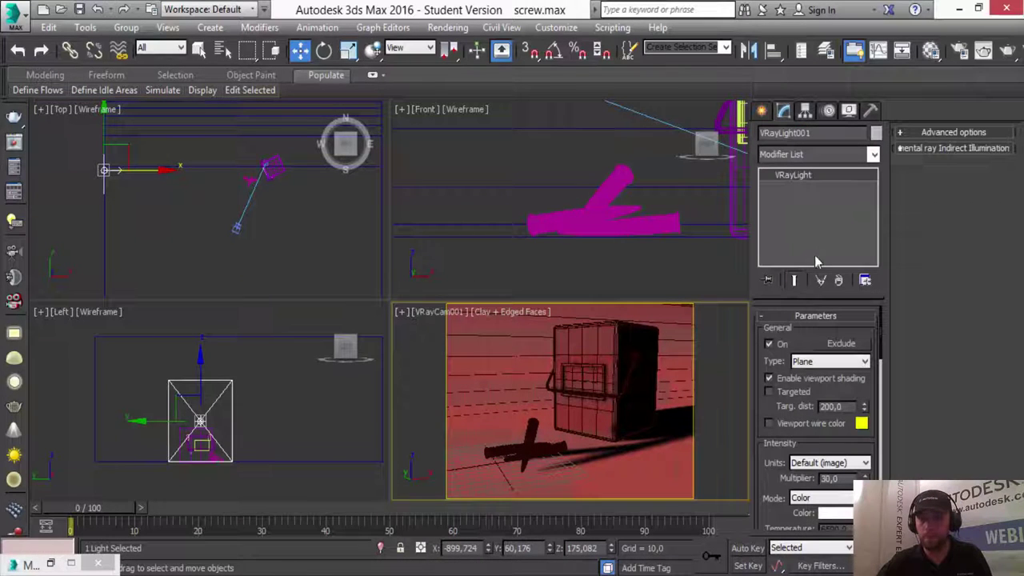
pyautogui.moveTo(764, 408); pyautogui.dragTo(804, 200)
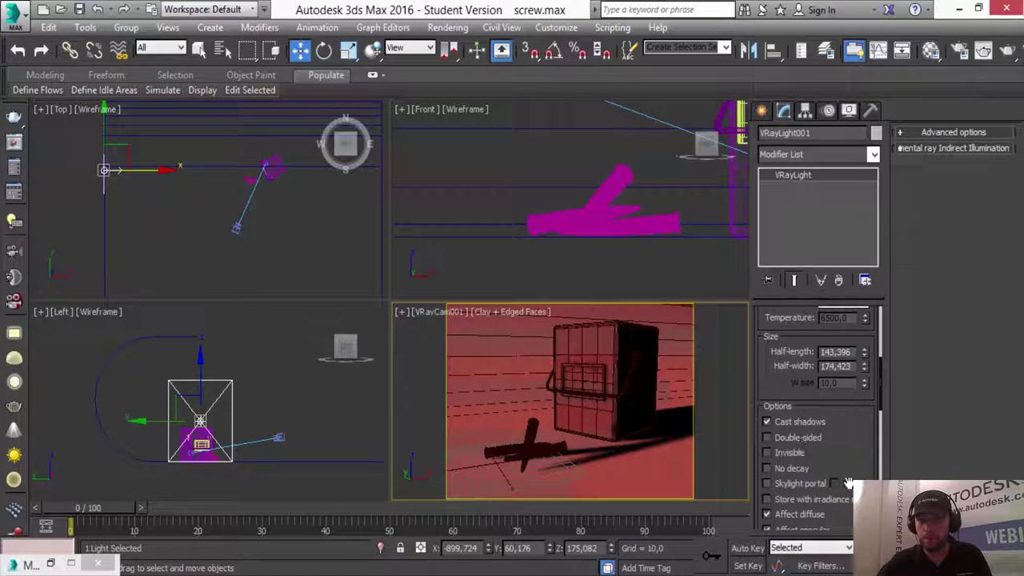
pyautogui.moveTo(849, 483); pyautogui.dragTo(838, 386)
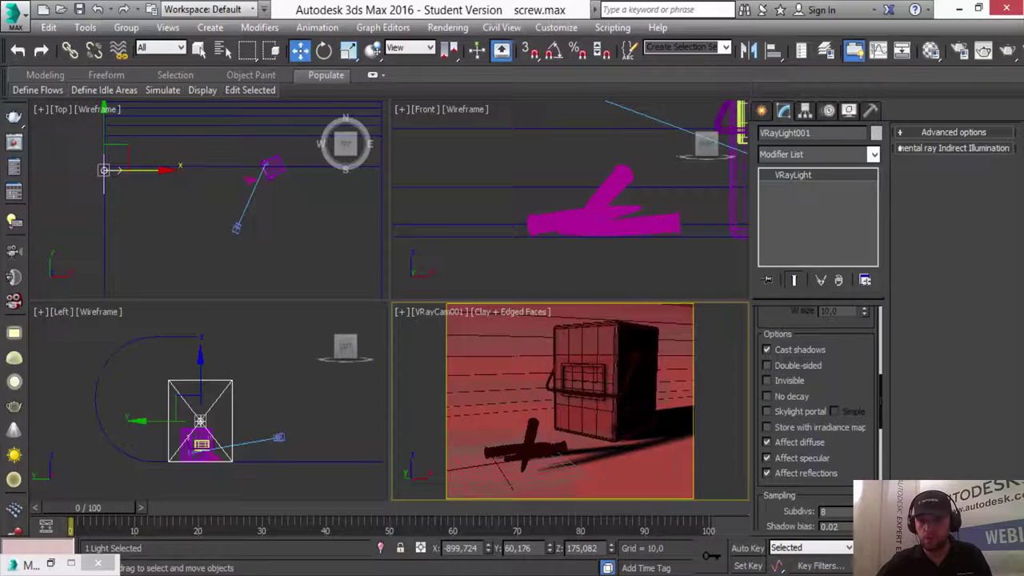
pyautogui.hotkey('alt', 'w')
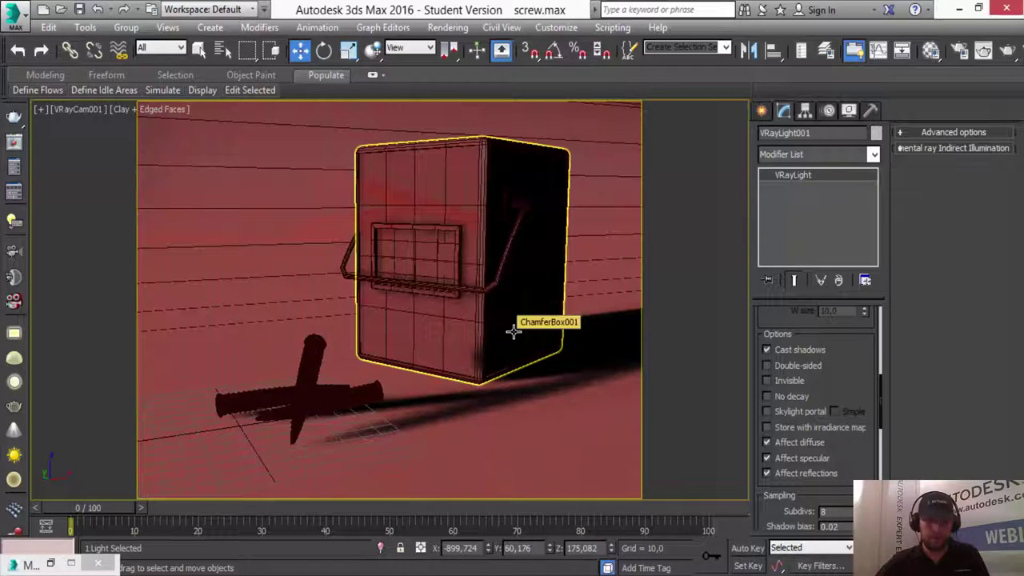
# Render the VRayCam001 view with V-Ray, then stop it and close the frame buffer.
pyautogui.hotkey('shift', 'q')
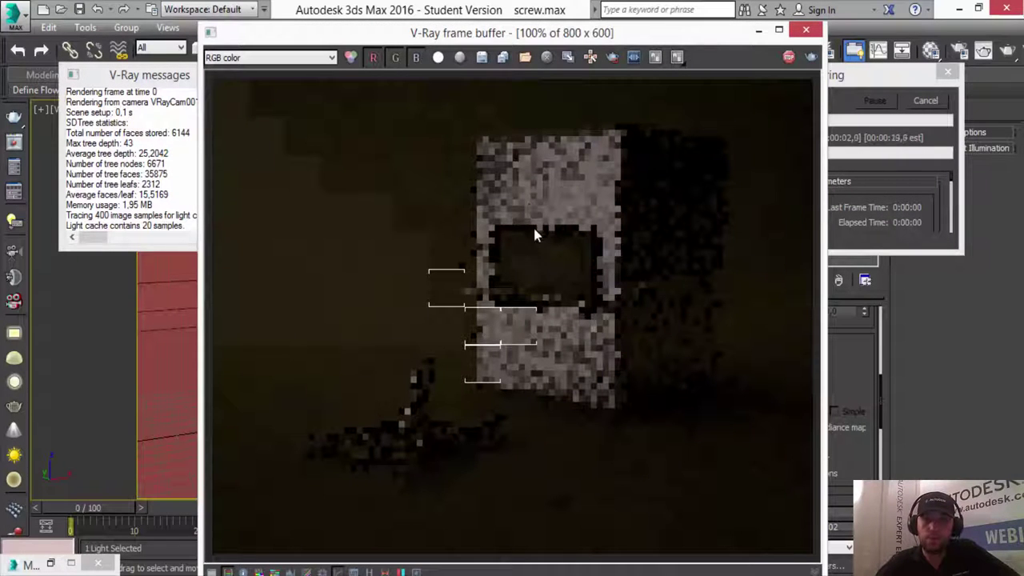
pyautogui.click(590, 58)
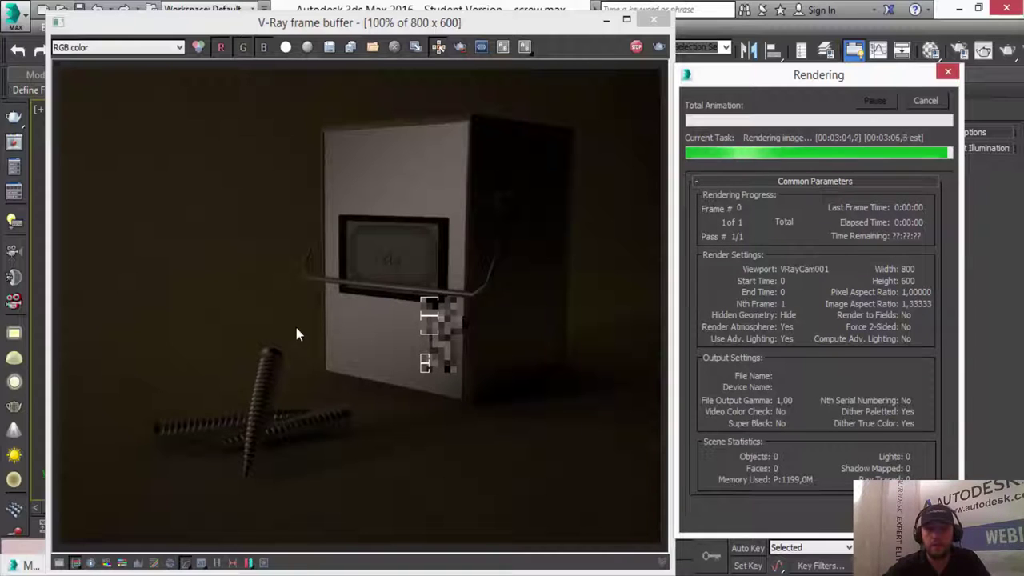
pyautogui.click(926, 100)
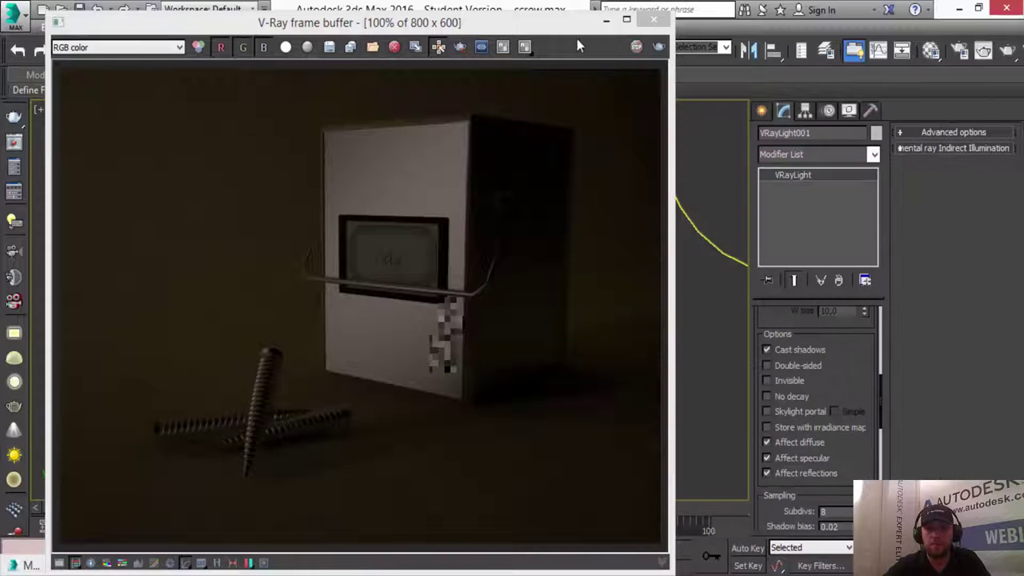
pyautogui.click(654, 19)
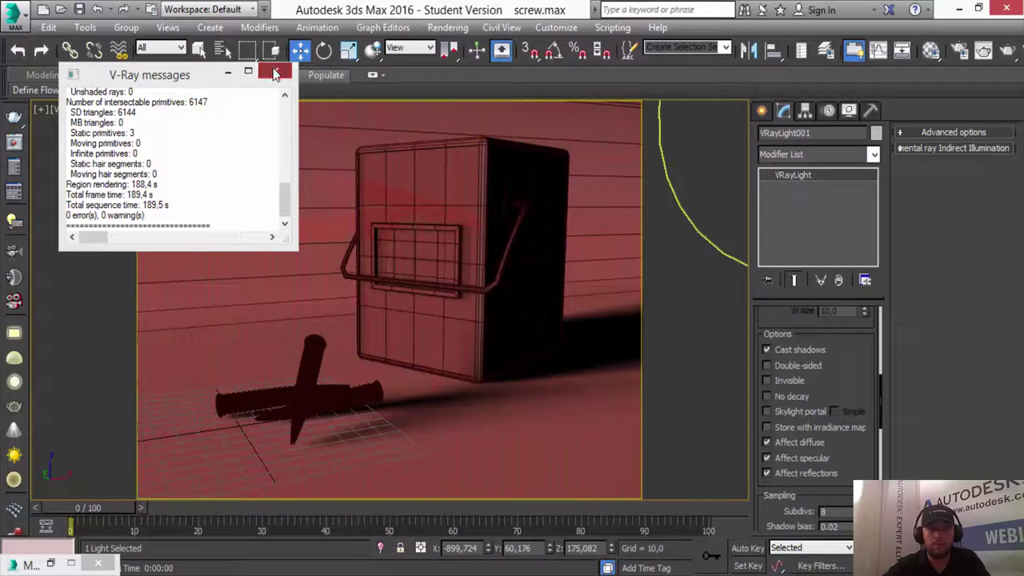
# Close the render log and maximize the Top view, centred on the light and camera.
pyautogui.click(272, 73)
pyautogui.hotkey('alt', 'w')
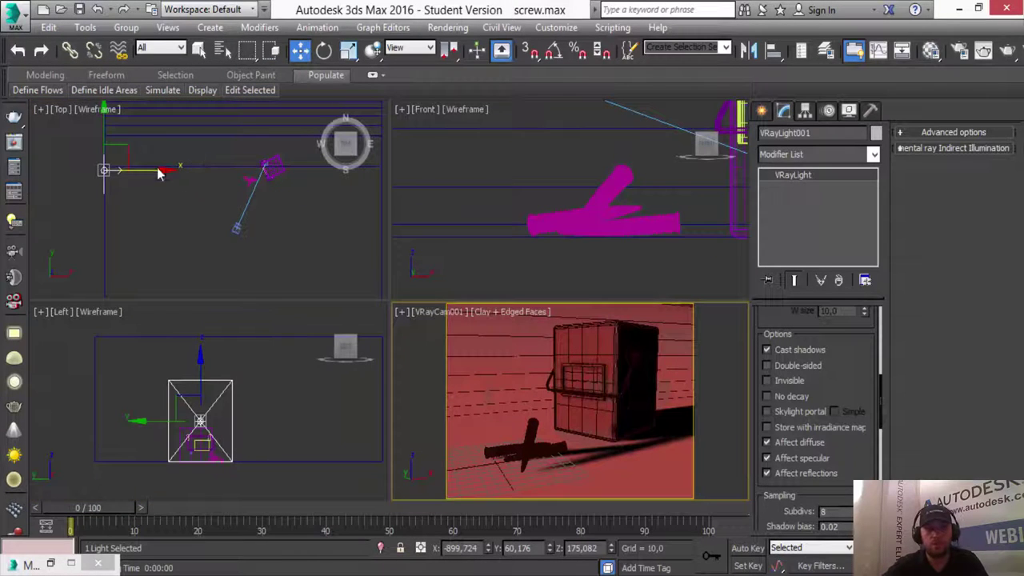
pyautogui.rightClick(205, 181)
pyautogui.hotkey('alt', 'w')
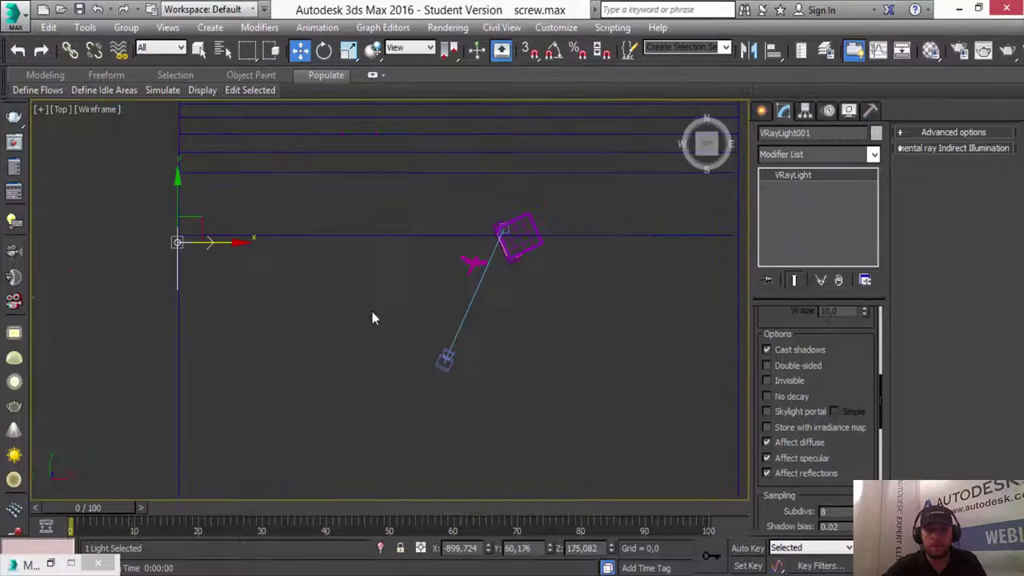
pyautogui.moveTo(371, 308)
pyautogui.mouseDown(button='middle')
pyautogui.moveTo(342, 285)
pyautogui.moveTo(312, 315)
pyautogui.mouseUp(button='middle')
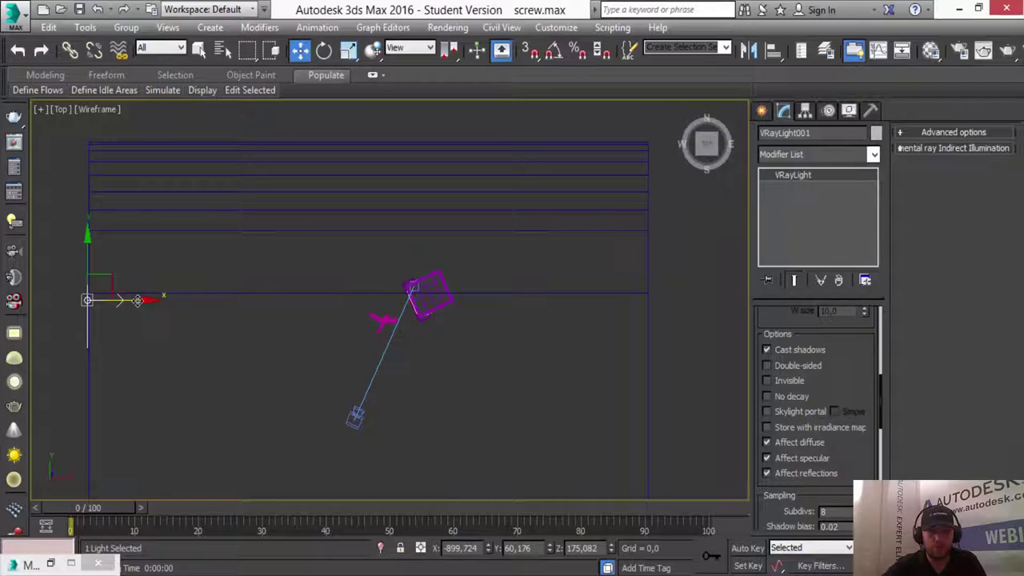
# Clone VRayLight001 to the right, mirror it on X, and nudge it further right.
pyautogui.keyDown('shift'); pyautogui.moveTo(137, 301); pyautogui.dragTo(690, 344); pyautogui.keyUp('shift')
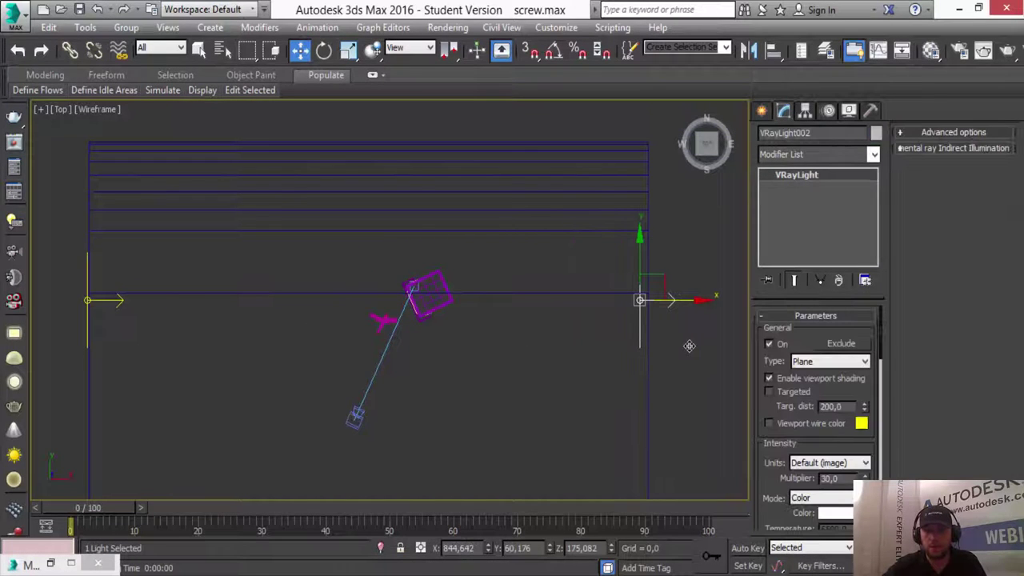
pyautogui.click(515, 361)
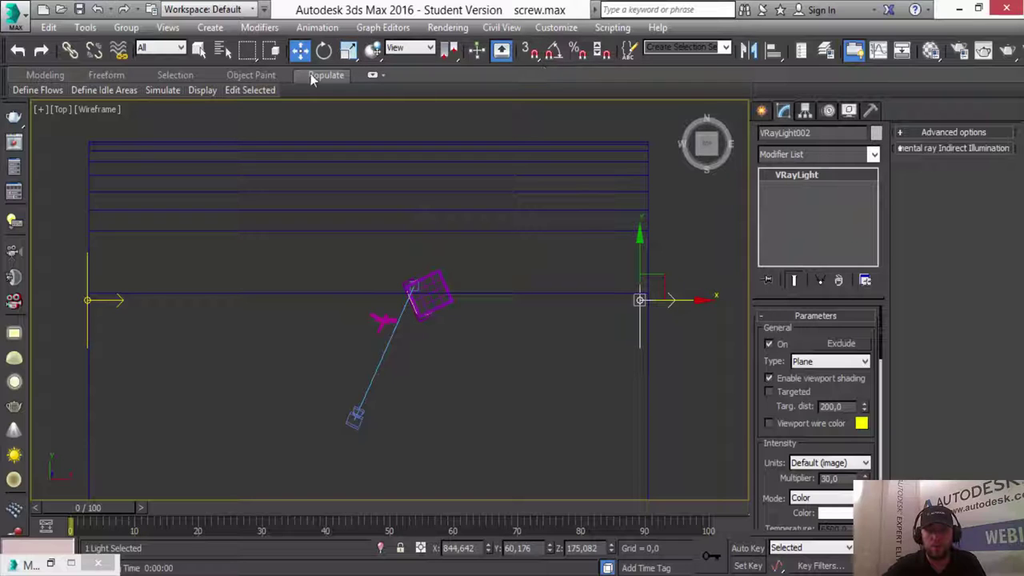
pyautogui.click(743, 51)
pyautogui.click(468, 418)
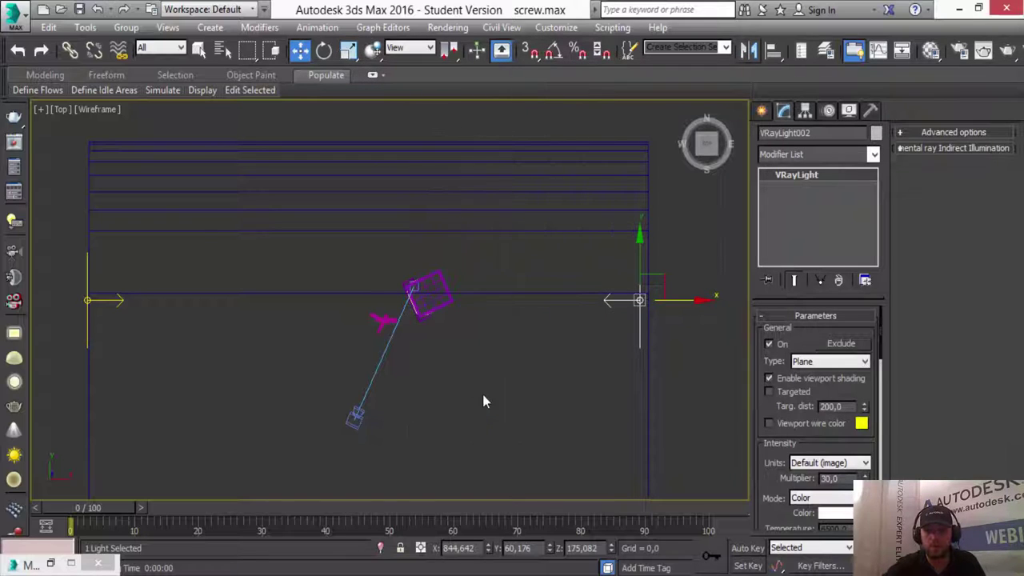
pyautogui.moveTo(674, 304); pyautogui.dragTo(688, 301)
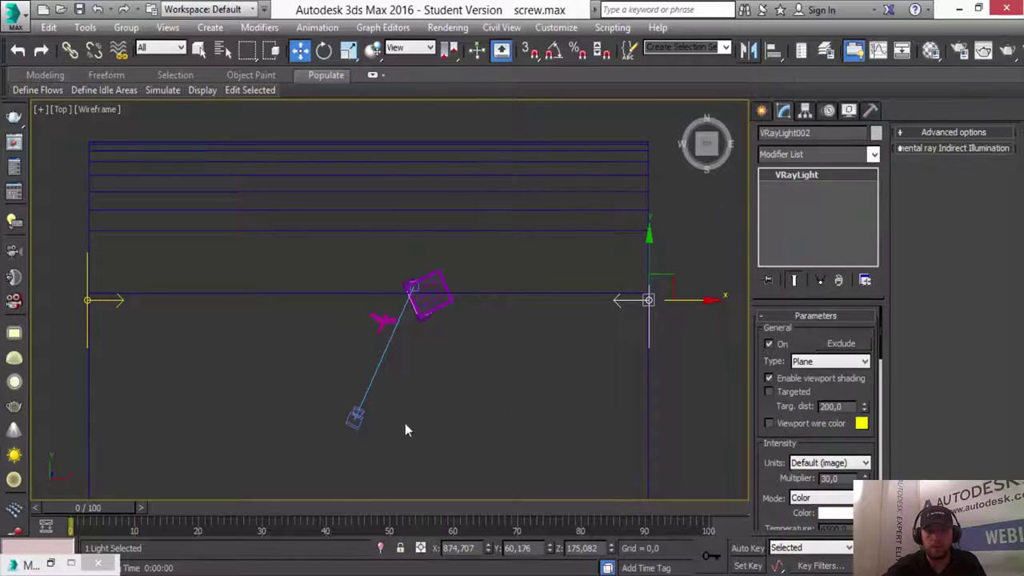
# Give VRayCam001 f-number 4 and Custom white balance, then maximize the camera view.
pyautogui.click(354, 423)
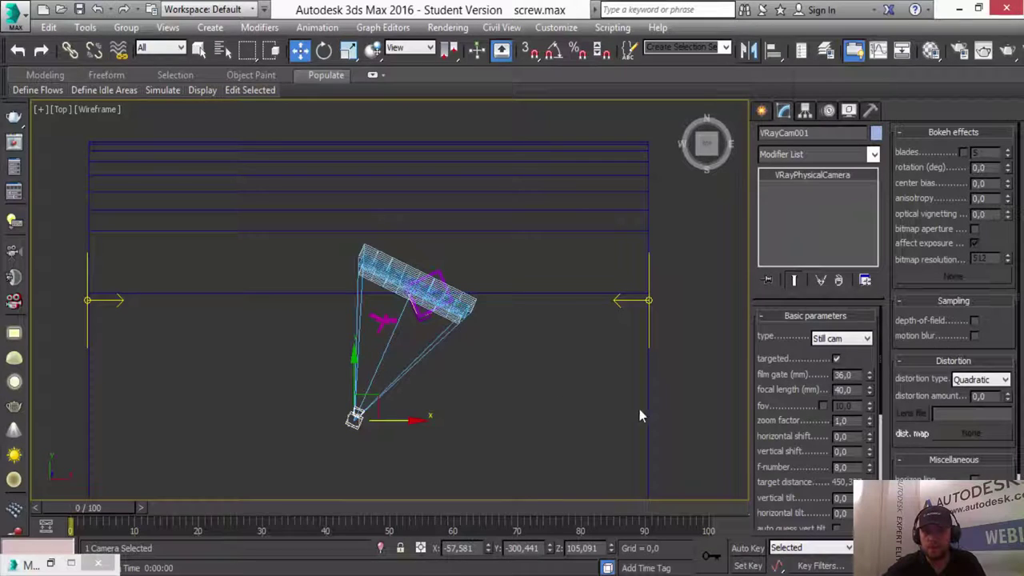
pyautogui.doubleClick(855, 468)
pyautogui.write('4')
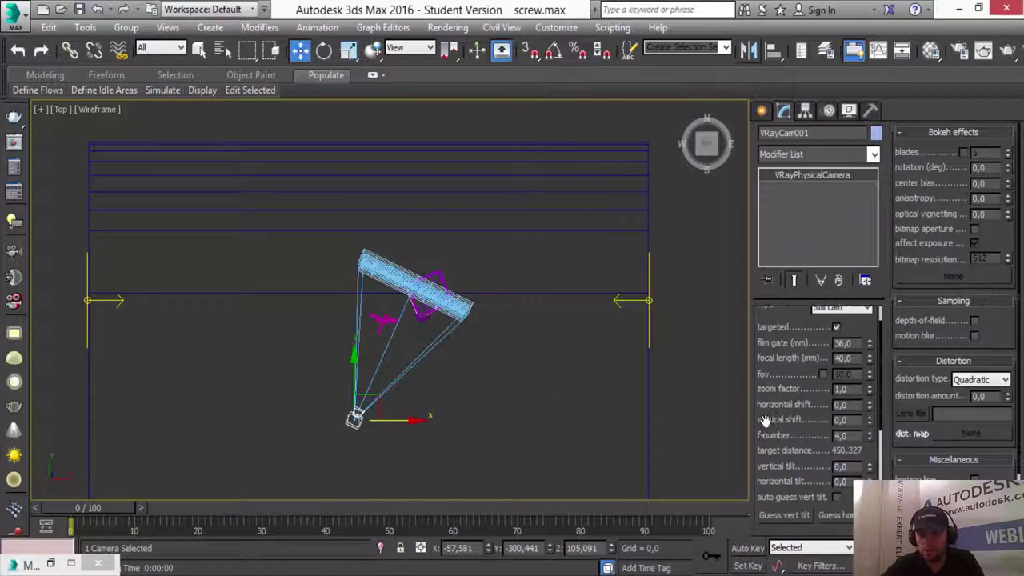
pyautogui.scroll(-5, 800, 400)
pyautogui.click(842, 449)
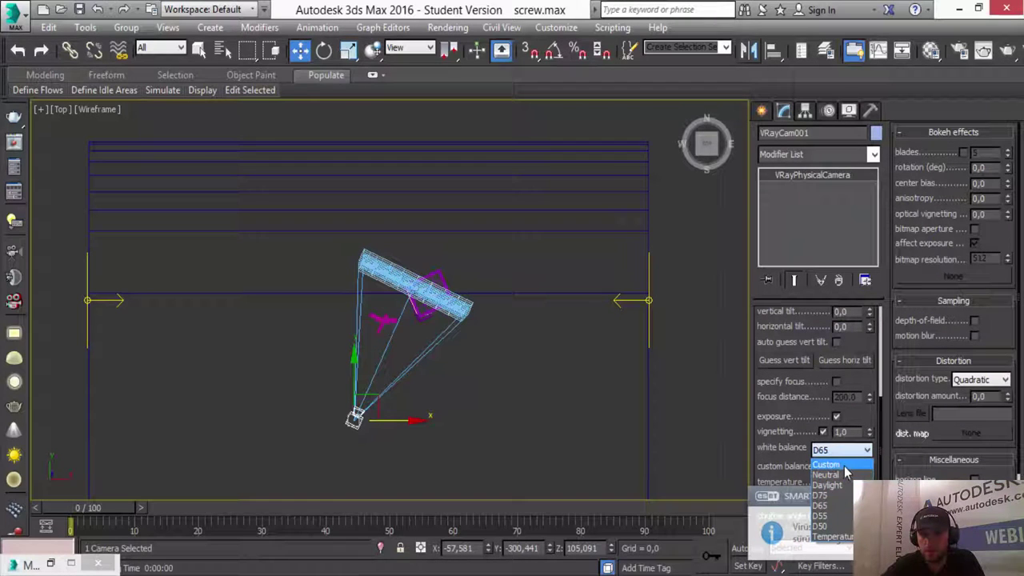
pyautogui.click(846, 466)
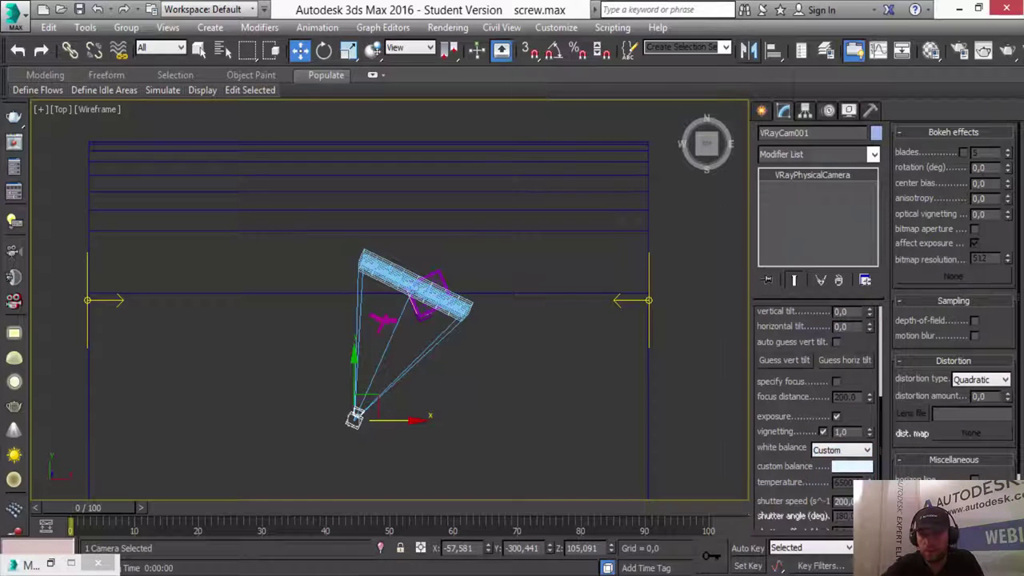
pyautogui.moveTo(763, 423); pyautogui.dragTo(762, 374)
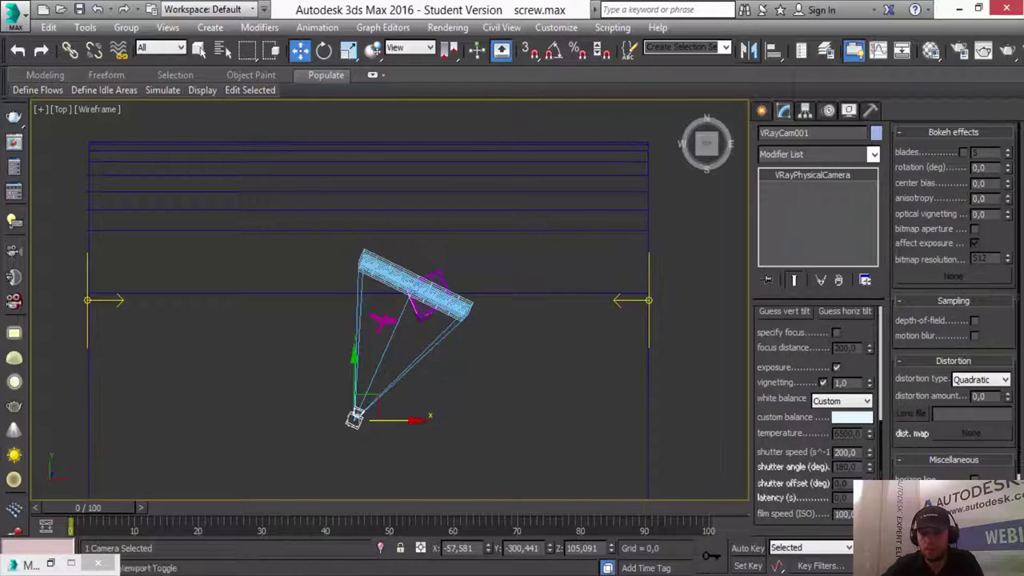
pyautogui.hotkey('alt', 'w')
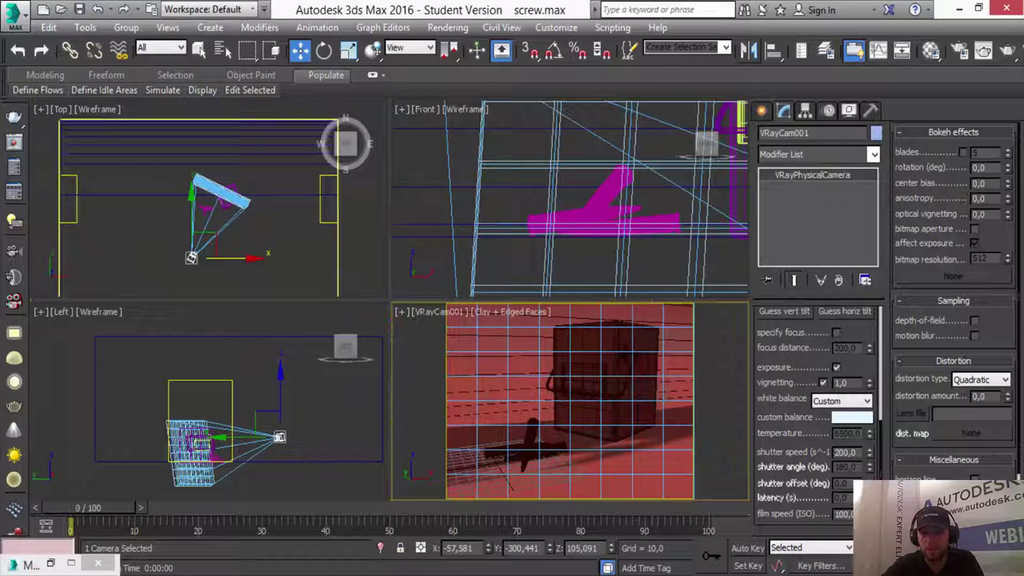
pyautogui.hotkey('alt', 'w')
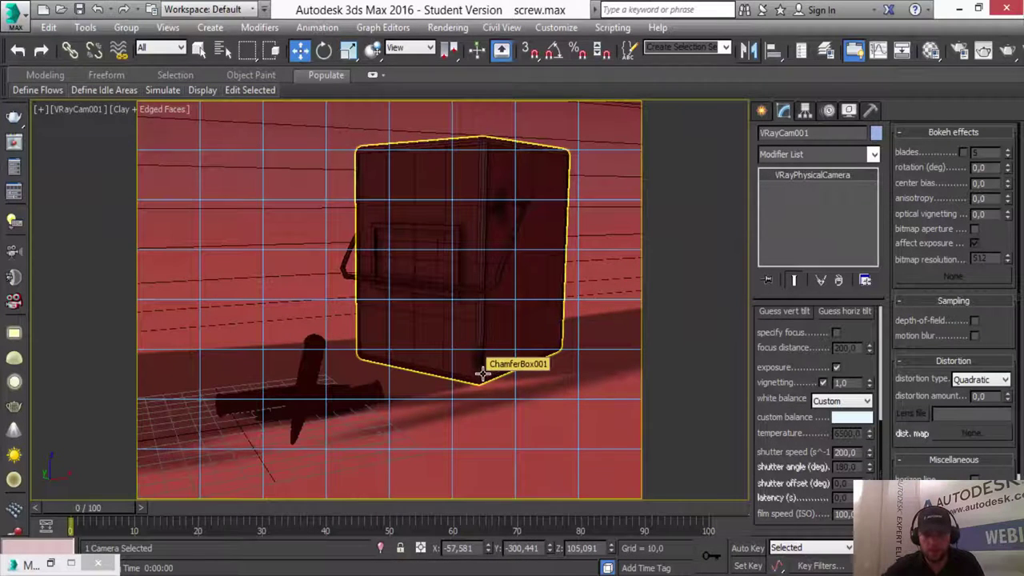
# Lower mat-krom's Reflection Subdivs to 15 and close the Material Editor.
pyautogui.press('m')
pyautogui.click(549, 80)
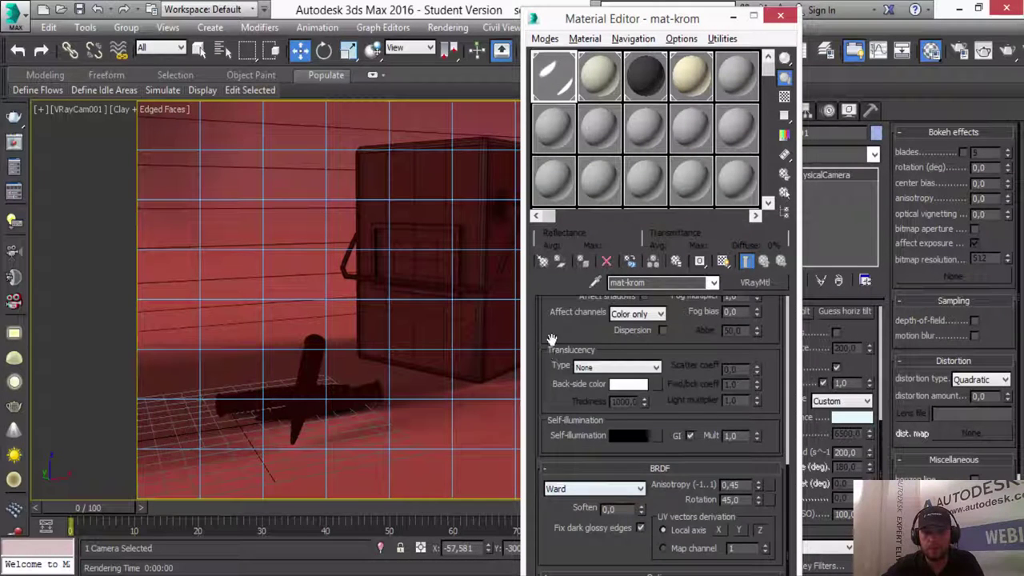
pyautogui.scroll(3, 552, 340)
pyautogui.scroll(2, 592, 384)
pyautogui.scroll(3, 629, 428)
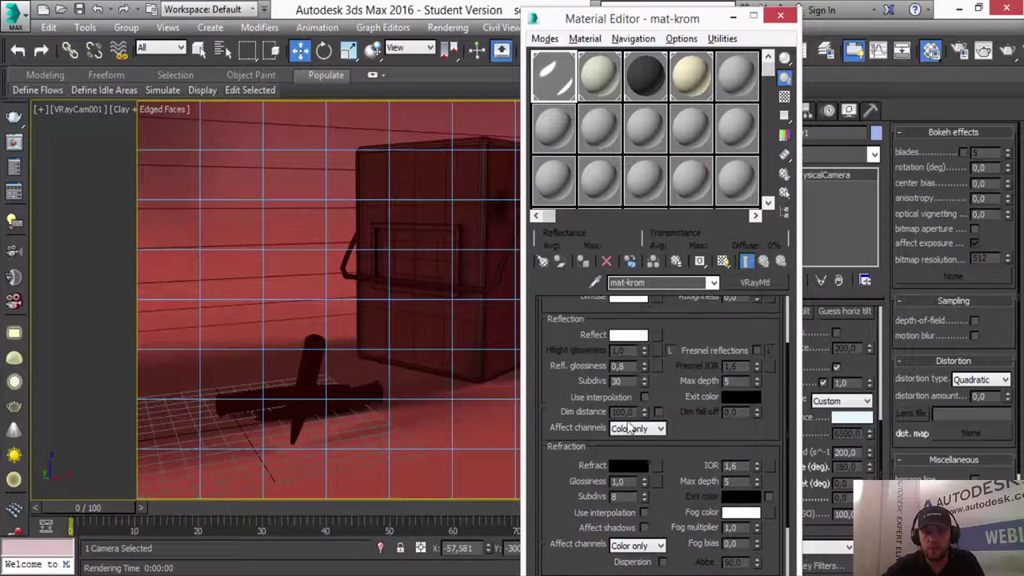
pyautogui.doubleClick(627, 381)
pyautogui.write('15')
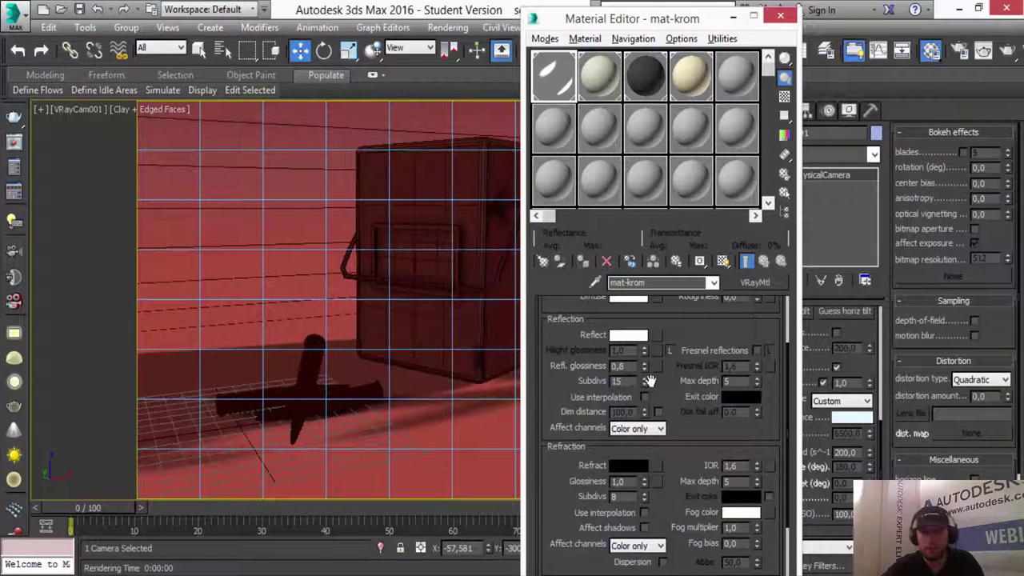
pyautogui.click(733, 16)
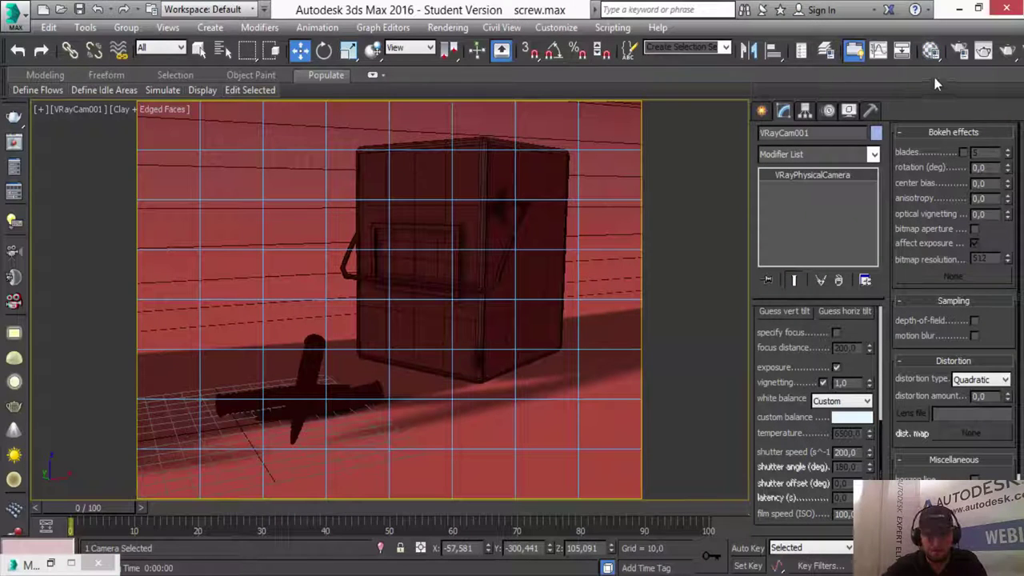
# Render the VRayCam001 view with V-Ray using Shift+Q.
pyautogui.hotkey('shift', 'q')
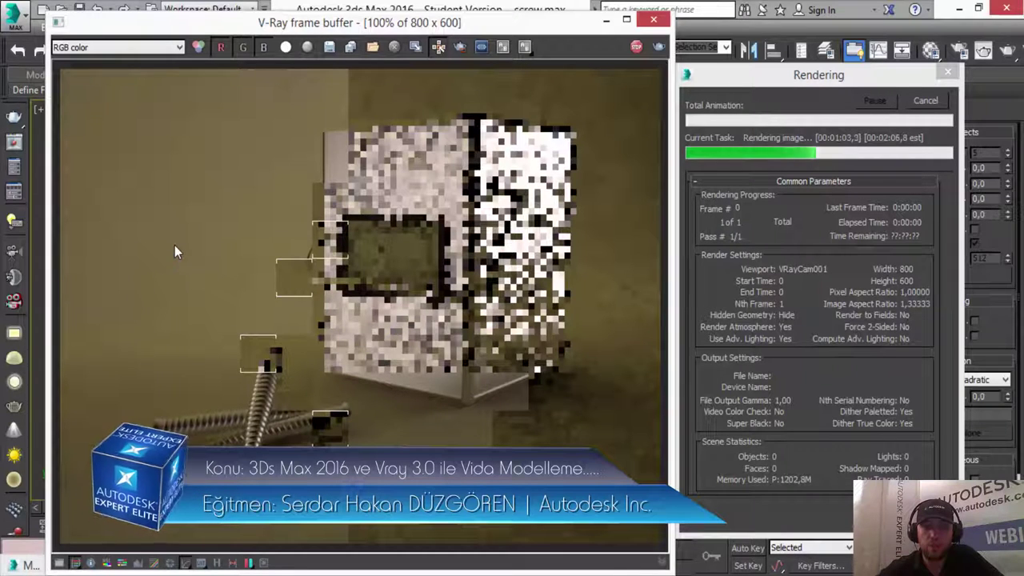
# Stop the render and lighten the zemin floor's diffuse colour to a paler cream.
pyautogui.click(912, 99)
pyautogui.press('m')
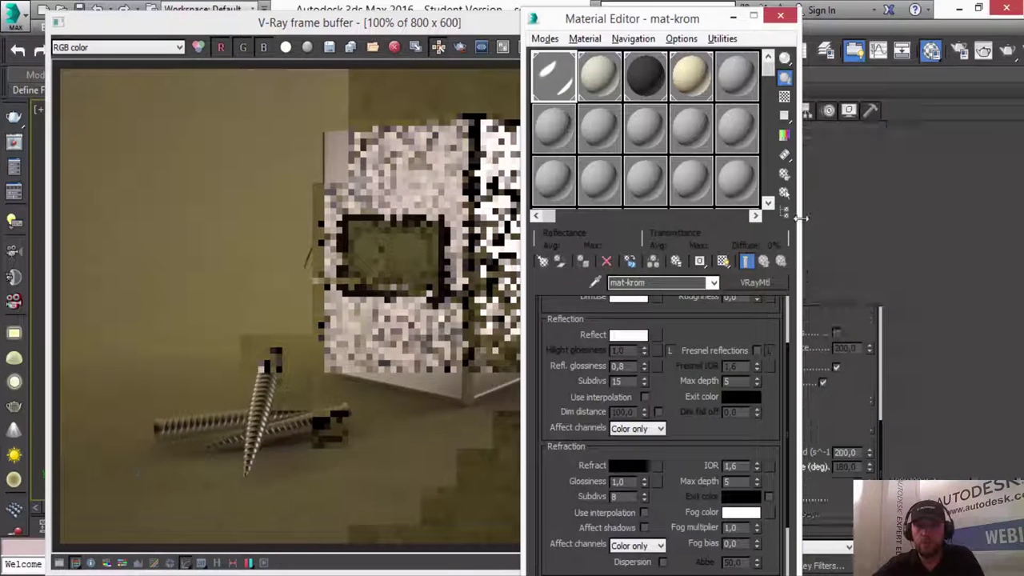
pyautogui.click(688, 80)
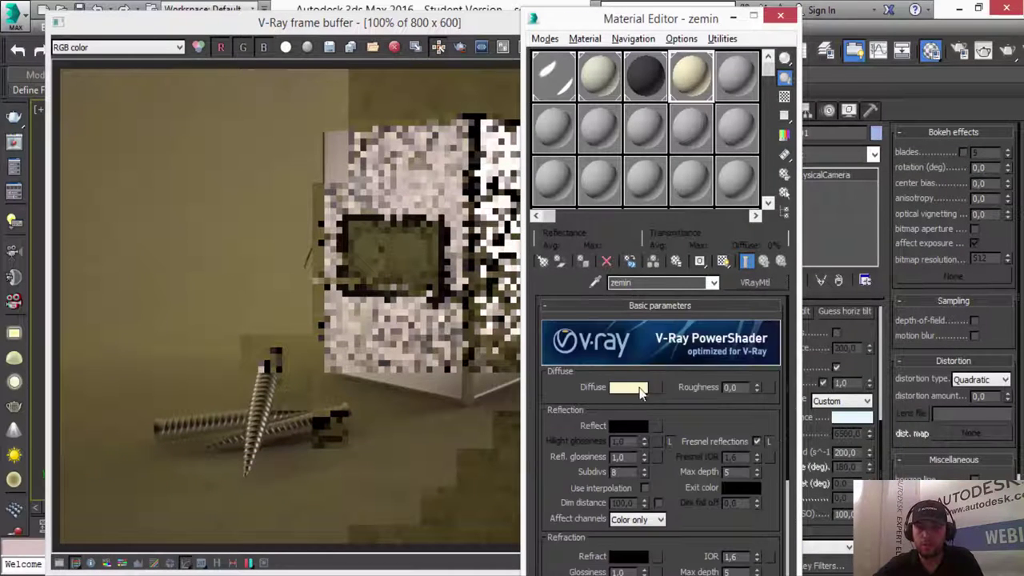
pyautogui.click(632, 388)
pyautogui.moveTo(447, 182); pyautogui.dragTo(444, 195)
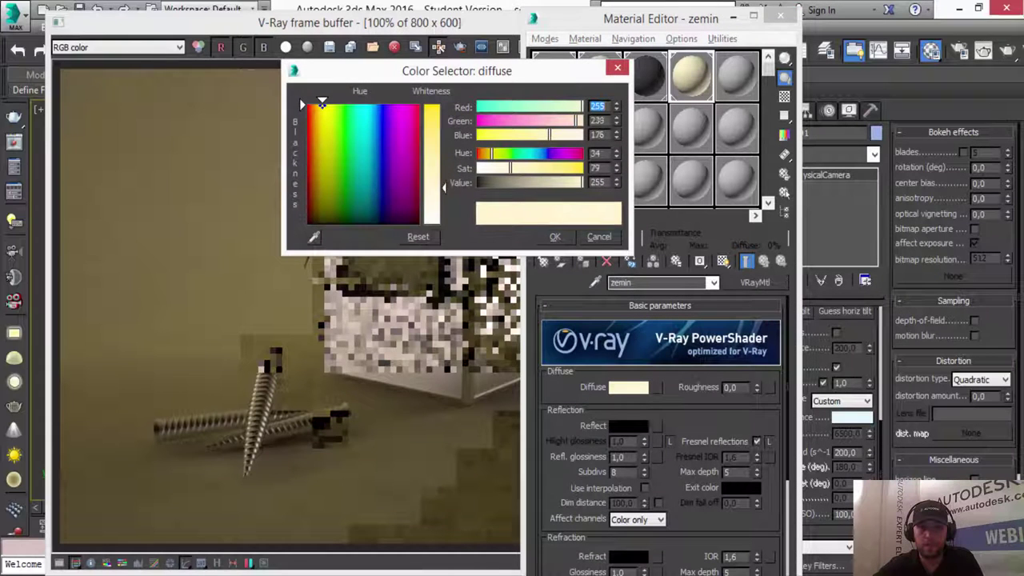
pyautogui.click(552, 240)
pyautogui.click(238, 268)
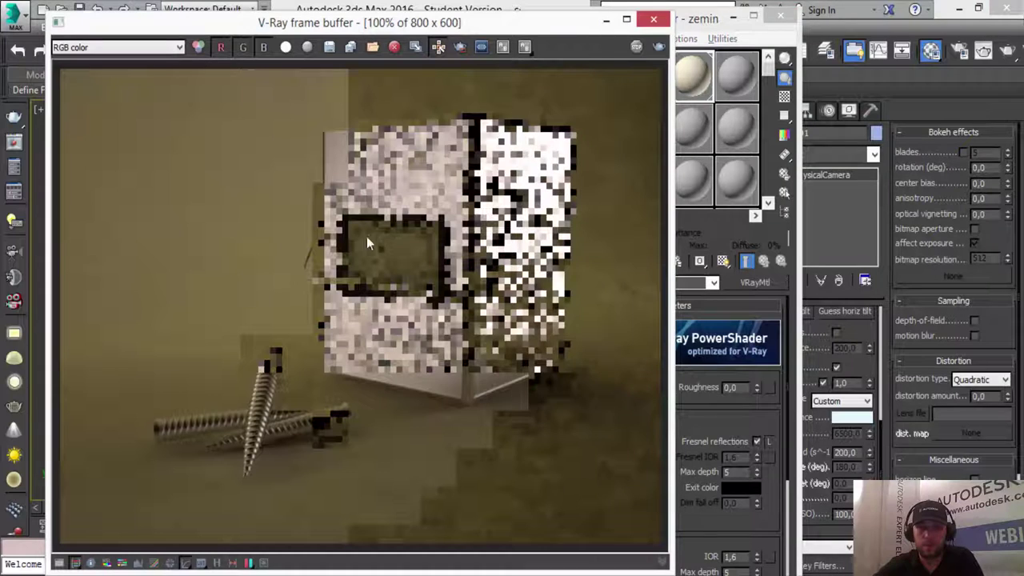
pyautogui.click(731, 20)
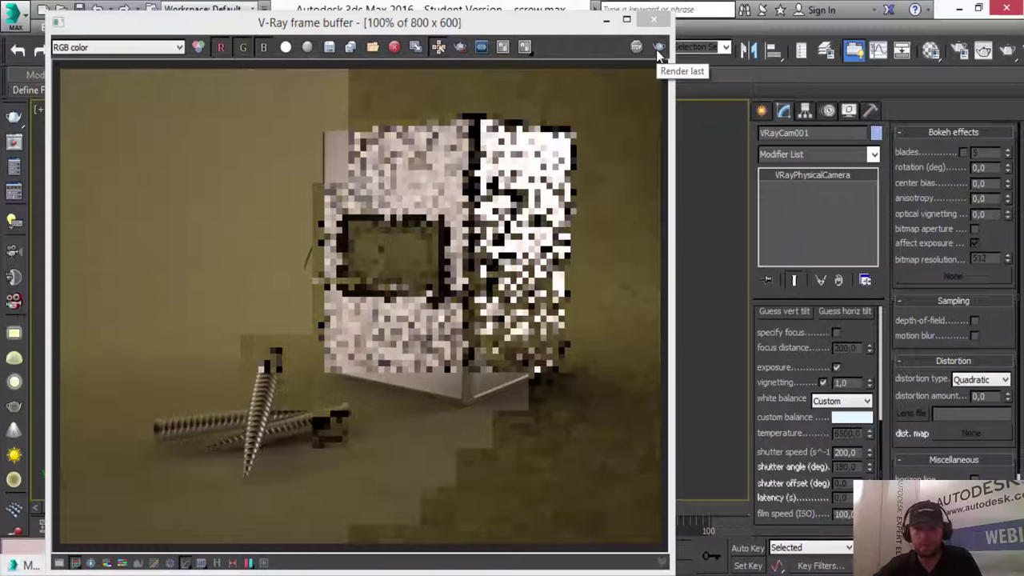
# Check the 640×480 output size in Render Setup and re-render the camera view.
pyautogui.moveTo(250, 34); pyautogui.dragTo(285, 120)
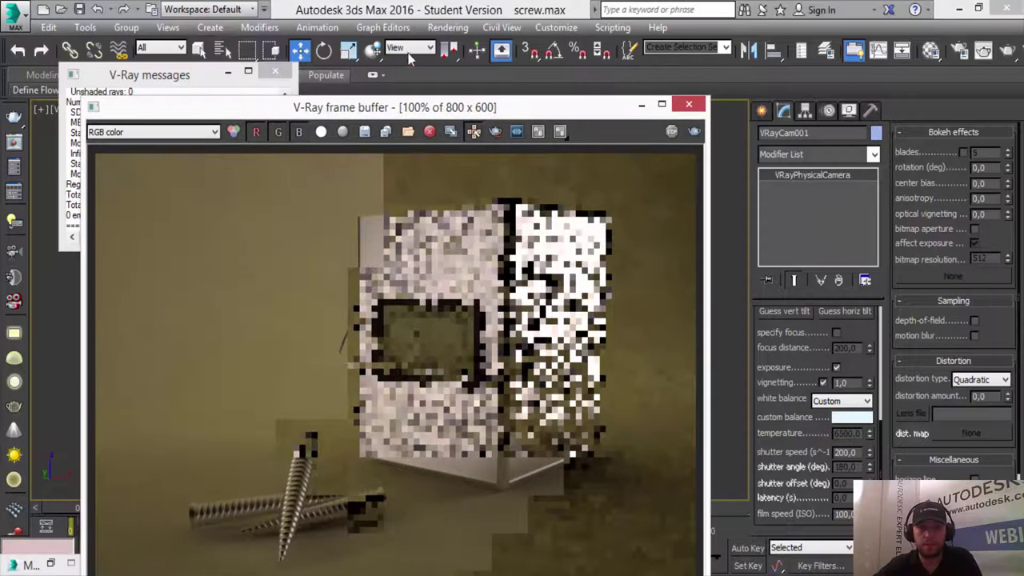
pyautogui.click(447, 27)
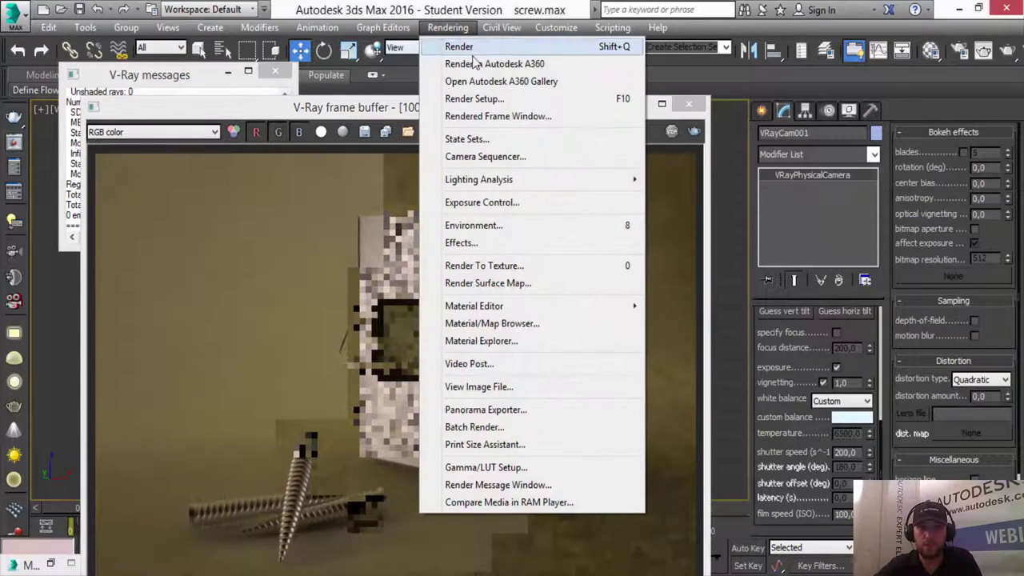
pyautogui.click(480, 116)
pyautogui.press('F10')
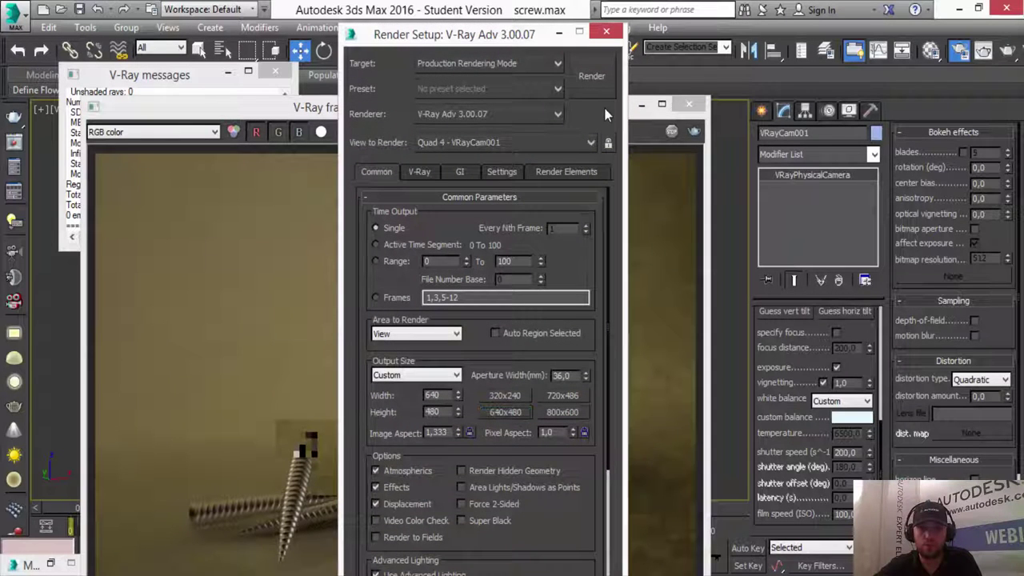
pyautogui.click(609, 34)
pyautogui.moveTo(613, 101); pyautogui.dragTo(618, 30)
pyautogui.click(705, 49)
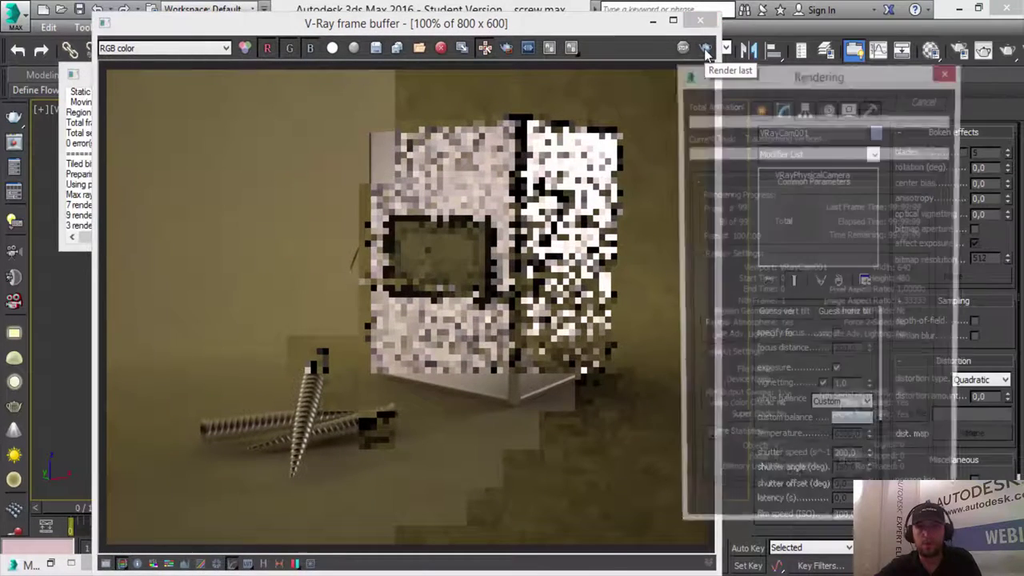